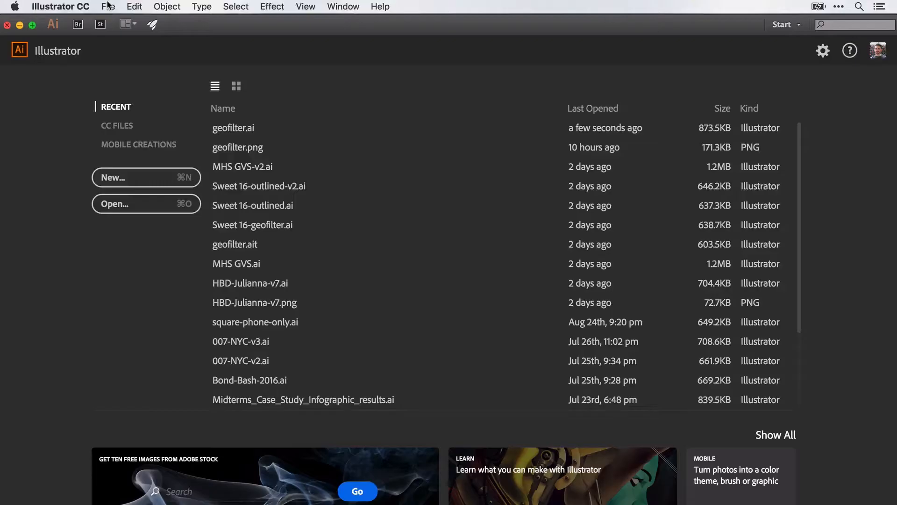
# - Create a new 1080 × 1920 px document in pixels with RGB color mode
pyautogui.click(108, 6)
pyautogui.click(113, 25)
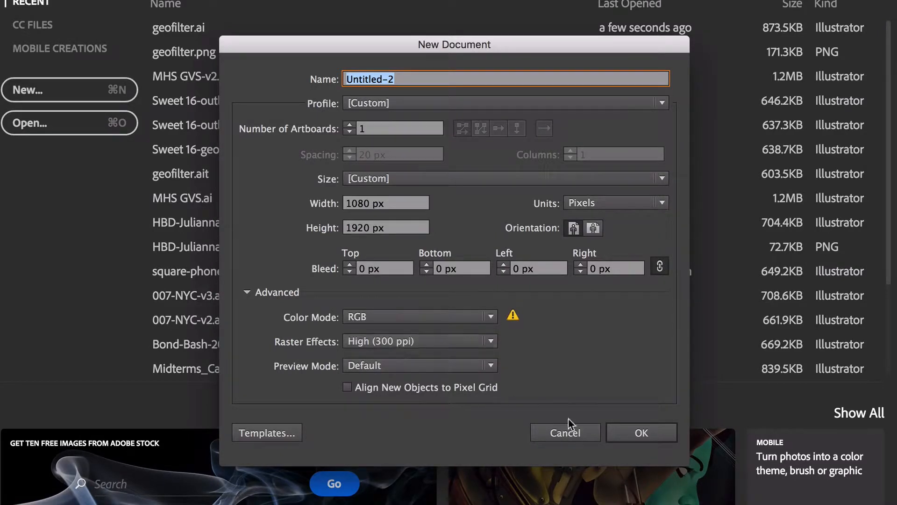
pyautogui.click(642, 434)
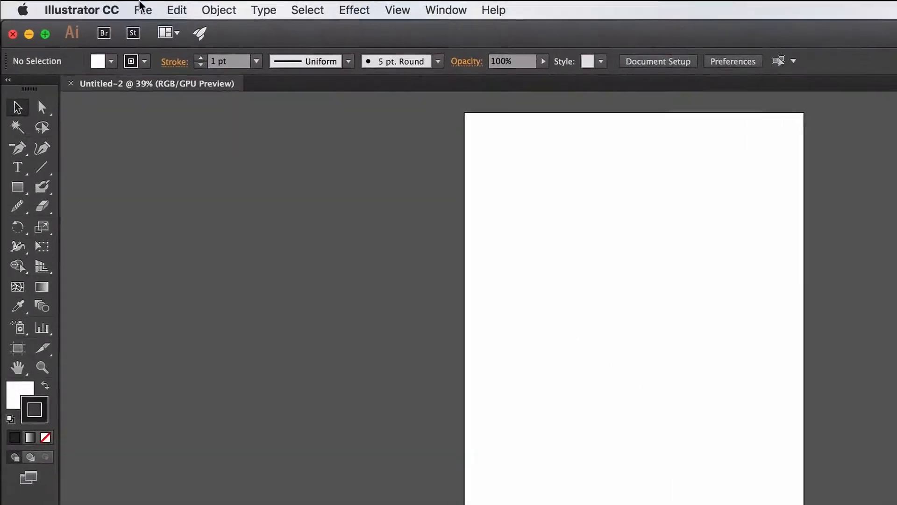
pyautogui.click(141, 7)
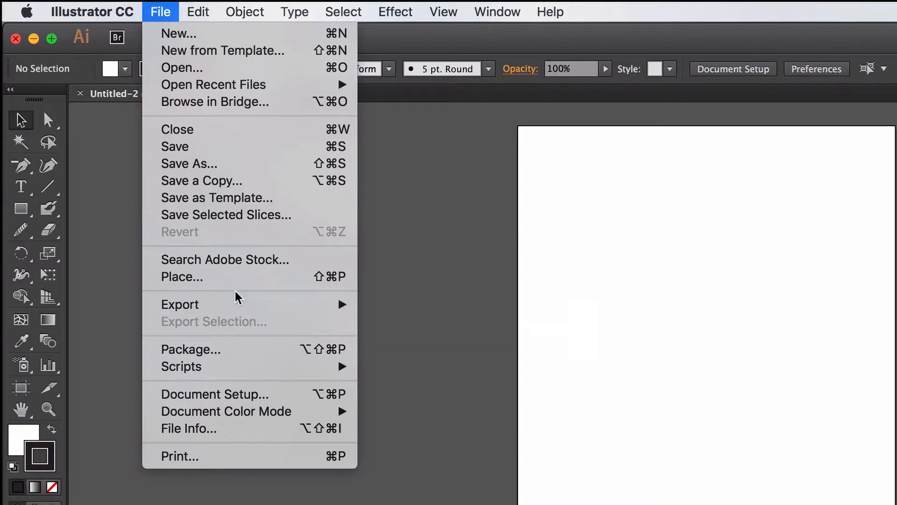
# - Place Sketch.jpg from the Desktop as a linked image and move it into the artboard's lower half
pyautogui.click(239, 280)
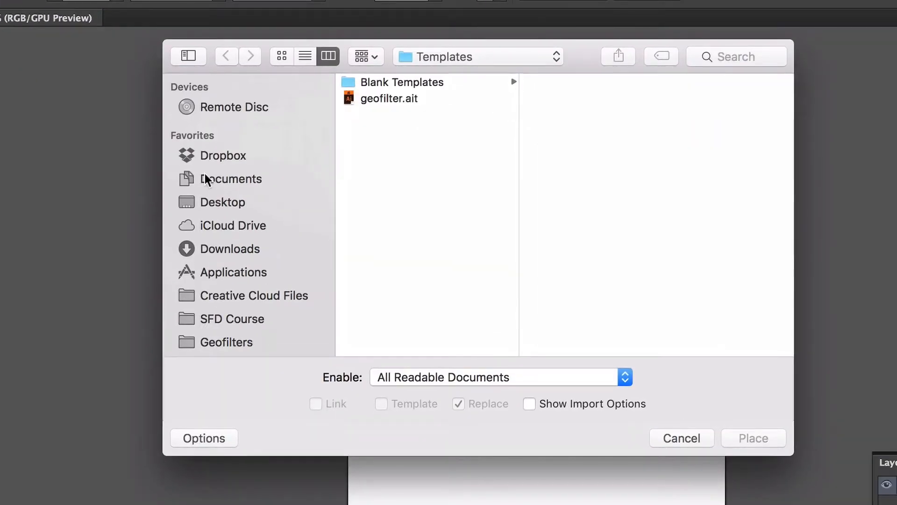
pyautogui.click(208, 203)
pyautogui.click(424, 79)
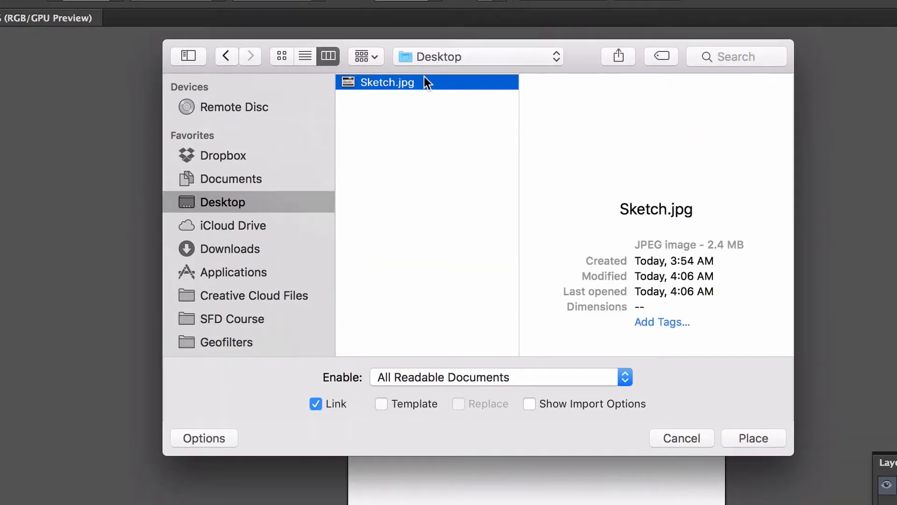
pyautogui.click(751, 434)
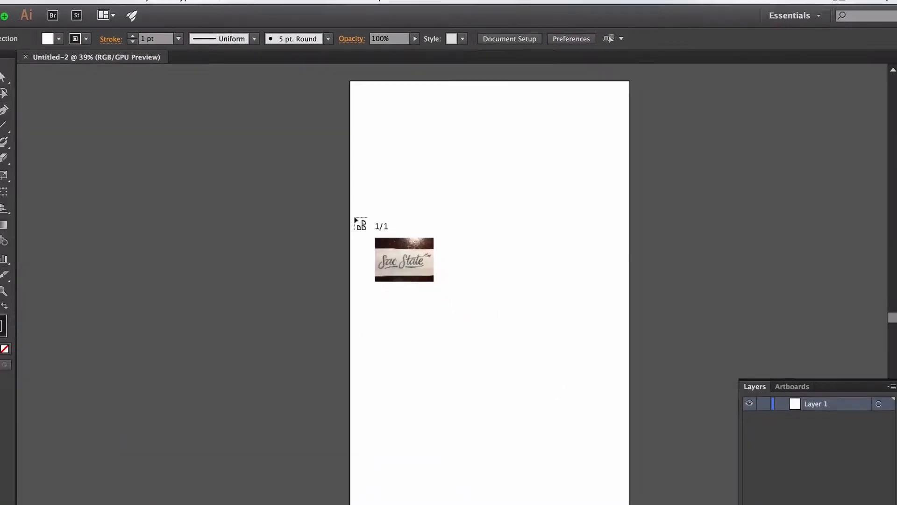
pyautogui.moveTo(355, 217)
pyautogui.mouseDown()
pyautogui.moveTo(607, 370)
pyautogui.moveTo(678, 425)
pyautogui.moveTo(658, 411)
pyautogui.mouseUp()
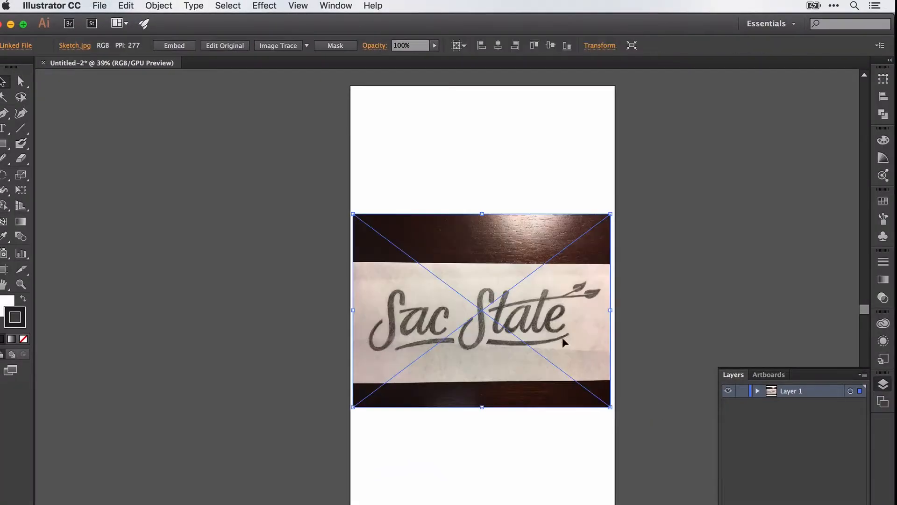
pyautogui.scroll(-2, 573, 323)
pyautogui.scroll(-3, 574, 323)
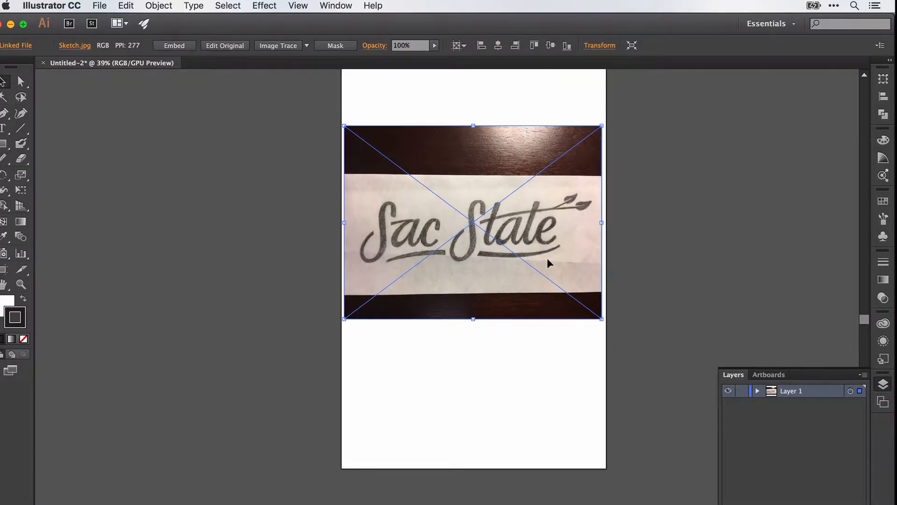
pyautogui.moveTo(538, 235)
pyautogui.mouseDown()
pyautogui.moveTo(531, 400)
pyautogui.moveTo(541, 416)
pyautogui.mouseUp()
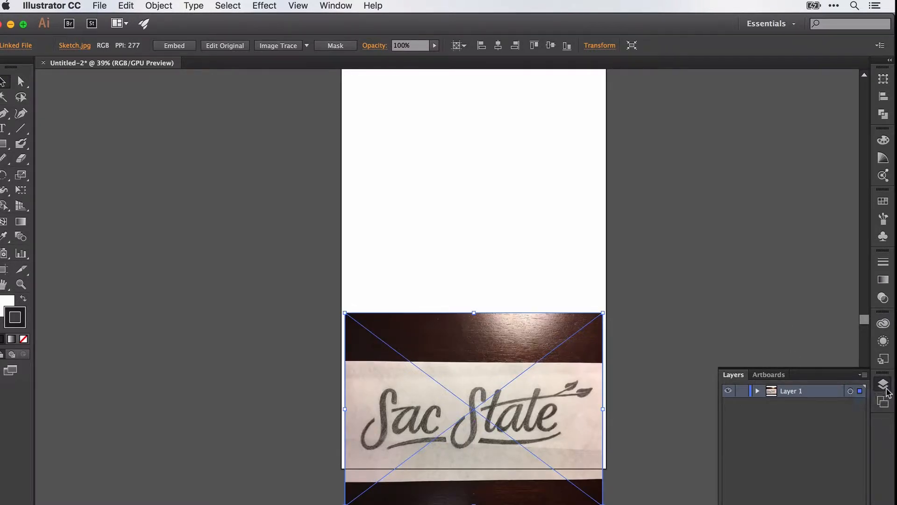
# - Add a new Layer 2 above Layer 1 in the Layers panel
pyautogui.click(344, 5)
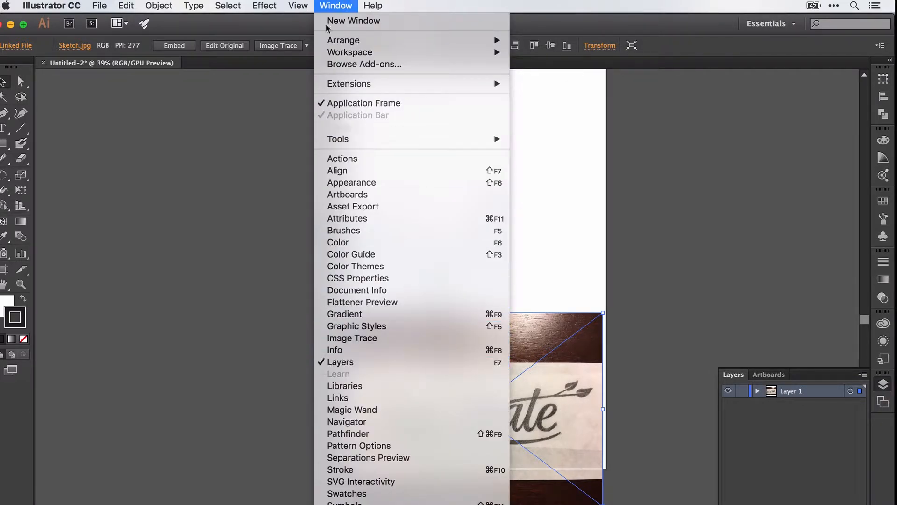
pyautogui.click(353, 6)
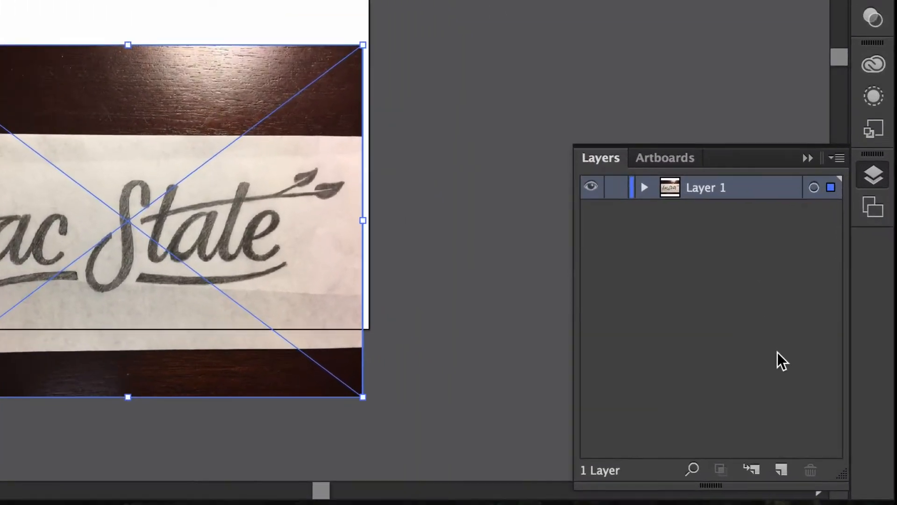
pyautogui.click(781, 471)
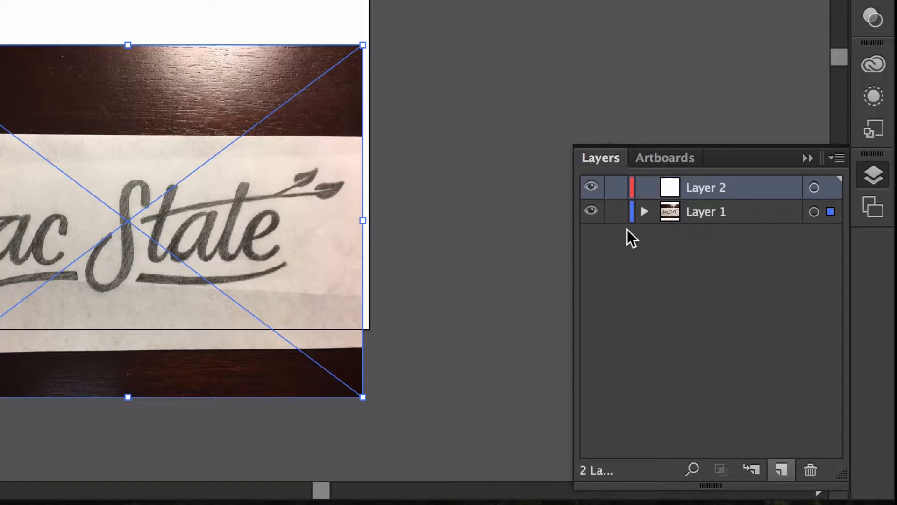
# - Make Layer 1 a dimmed, locked template and set Layer 2 as the active drawing layer
pyautogui.click(750, 213)
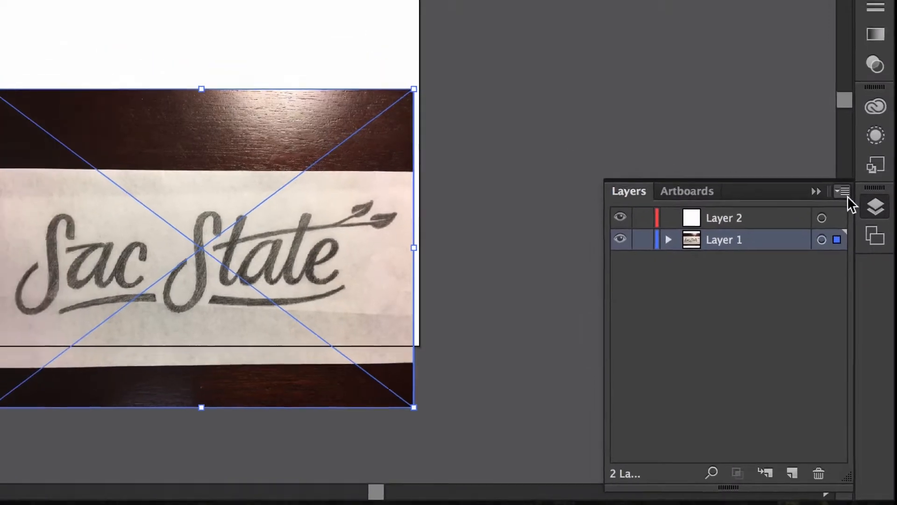
pyautogui.click(840, 158)
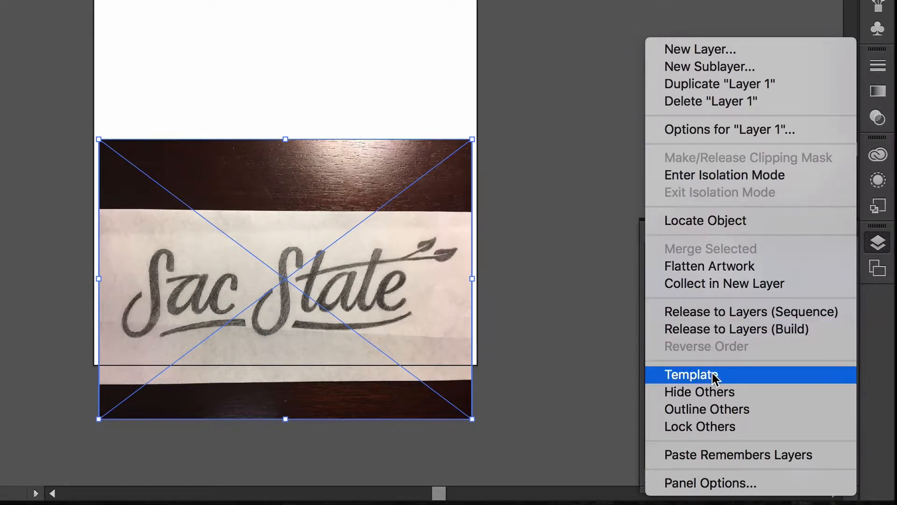
pyautogui.click(730, 377)
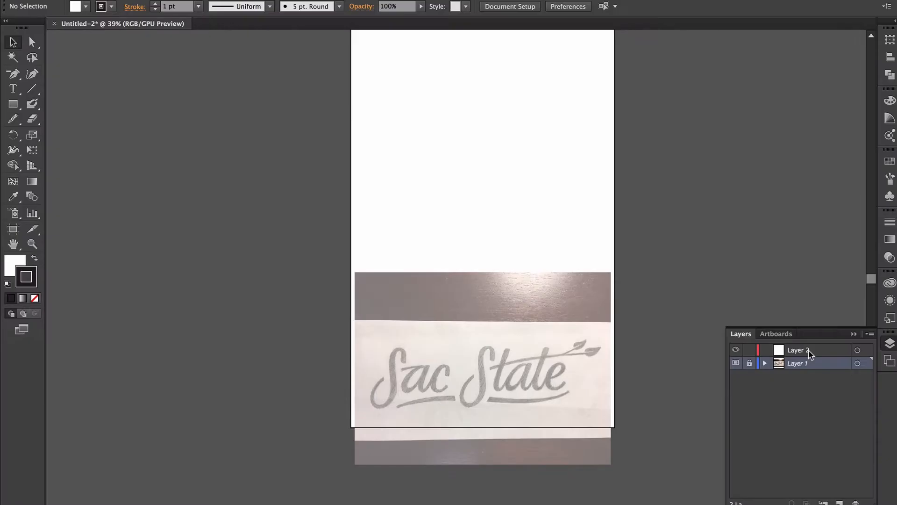
pyautogui.click(809, 350)
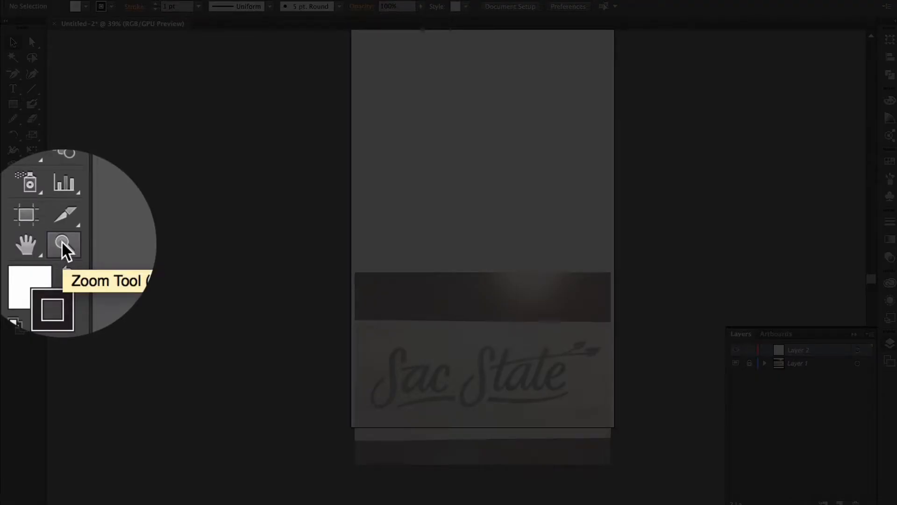
pyautogui.click(32, 243)
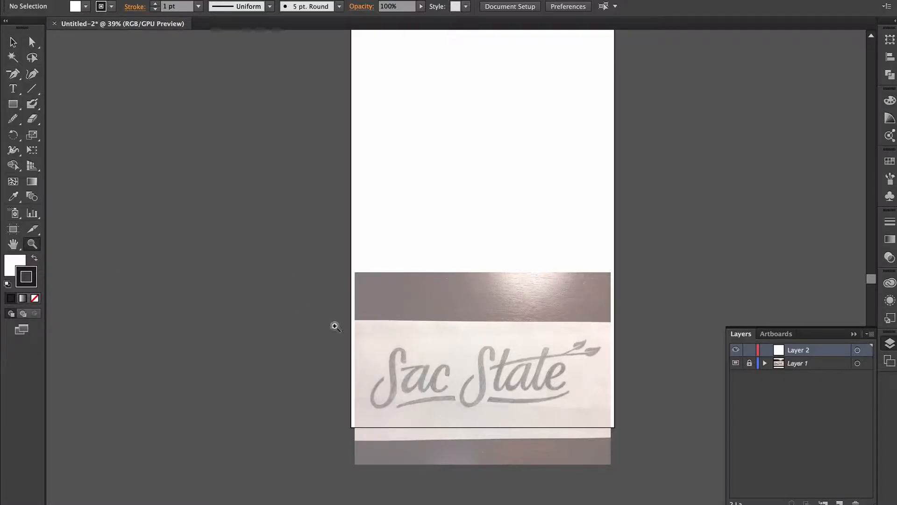
# - Zoom in on the Sac lettering and select the Pen Tool with fill set to None
pyautogui.moveTo(351, 317); pyautogui.dragTo(471, 441)
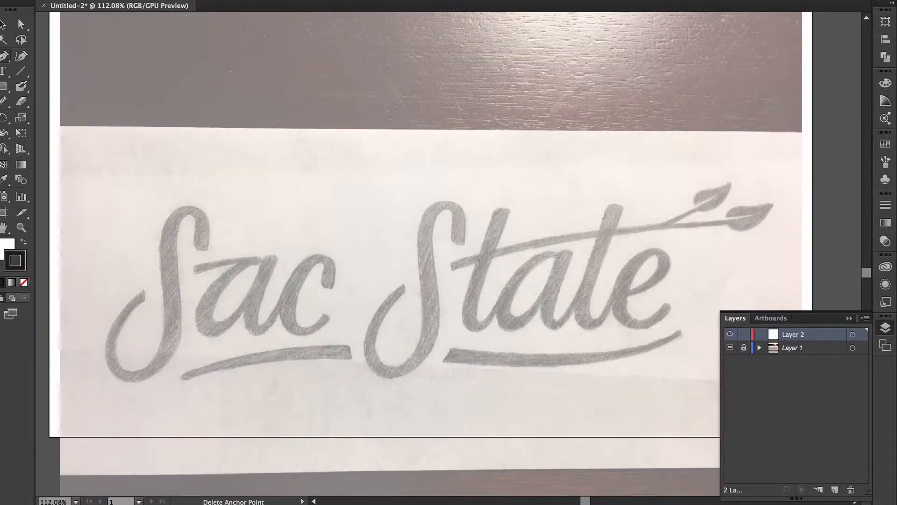
pyautogui.click(13, 73)
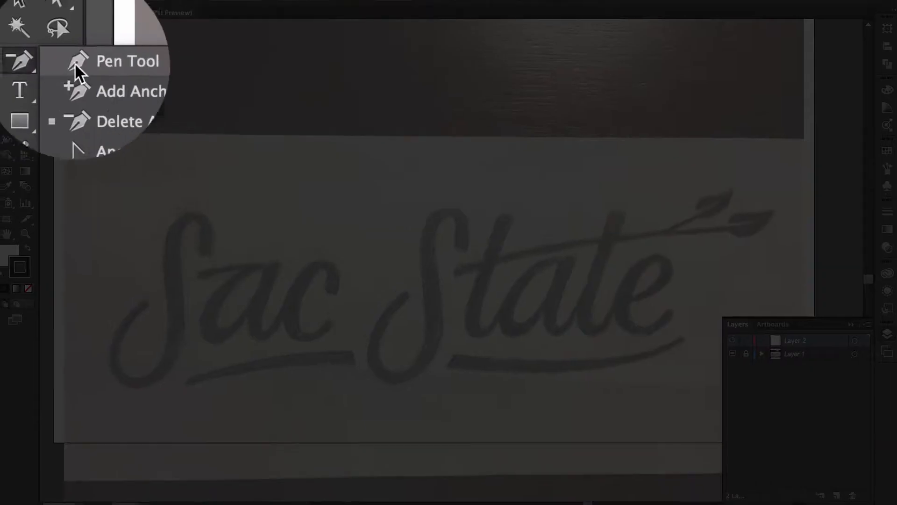
pyautogui.click(75, 64)
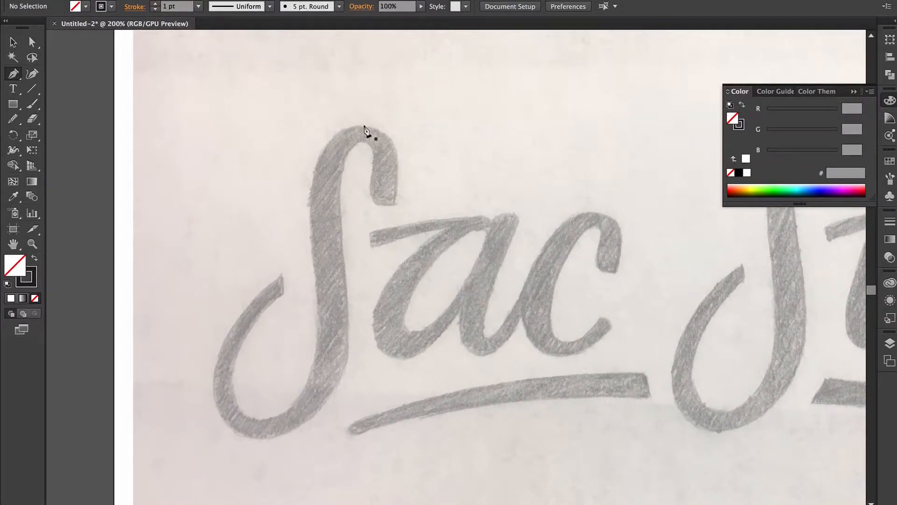
# - Place Pen anchors from the S's top down its left edge, stem, lower curl and tail
pyautogui.click(364, 126)
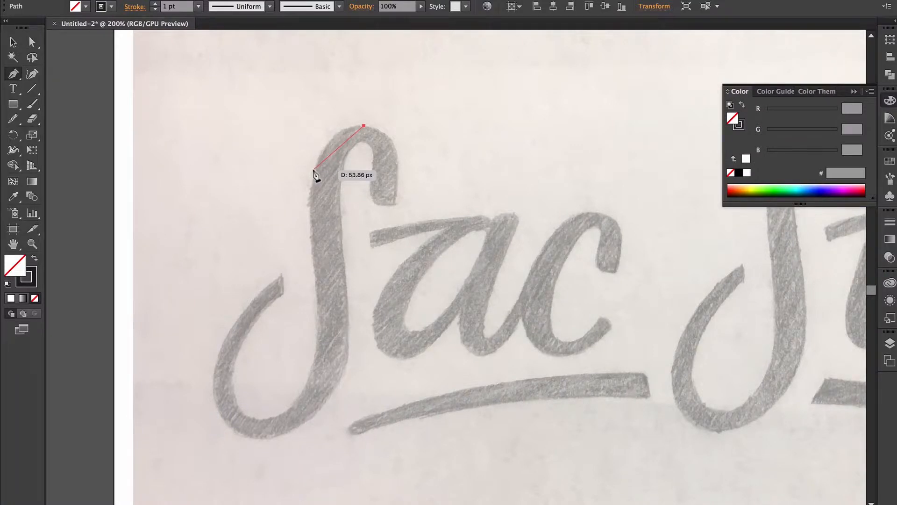
pyautogui.click(313, 170)
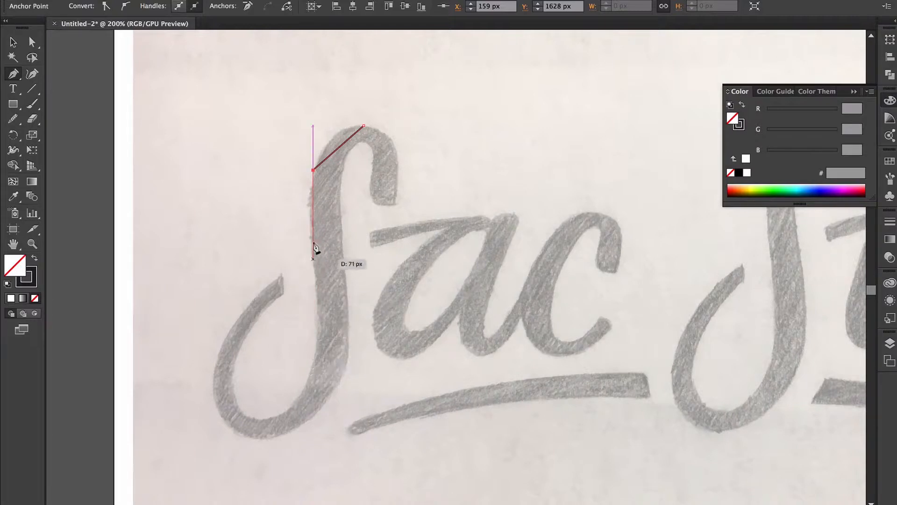
pyautogui.moveTo(314, 178); pyautogui.dragTo(301, 204)
pyautogui.moveTo(323, 156); pyautogui.dragTo(312, 381)
pyautogui.click(310, 376)
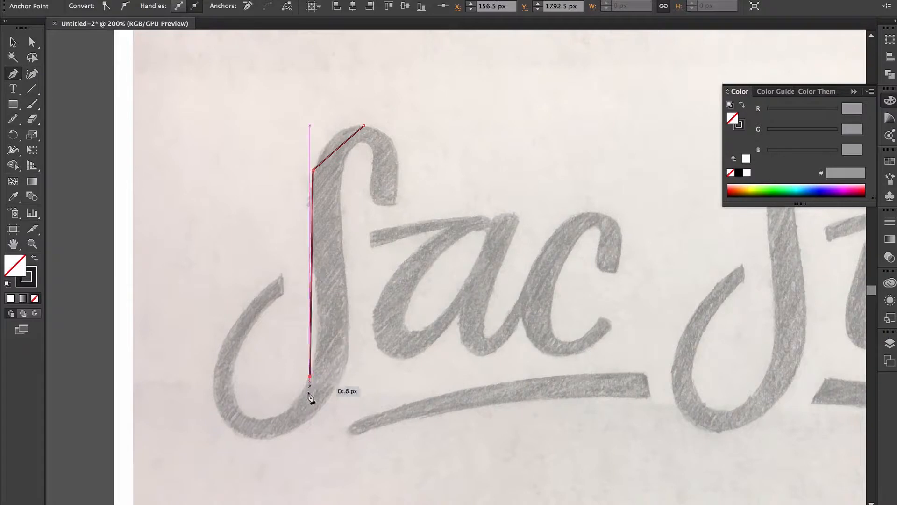
pyautogui.click(253, 420)
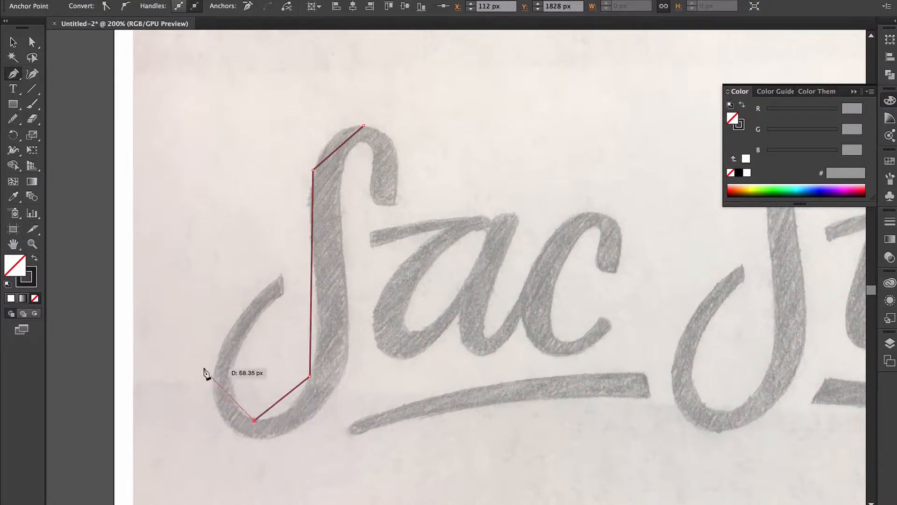
pyautogui.click(233, 366)
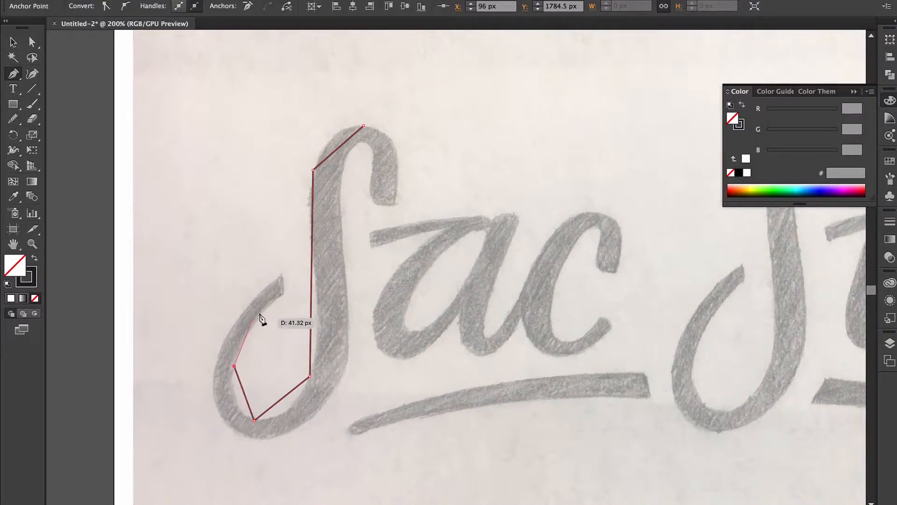
pyautogui.click(283, 296)
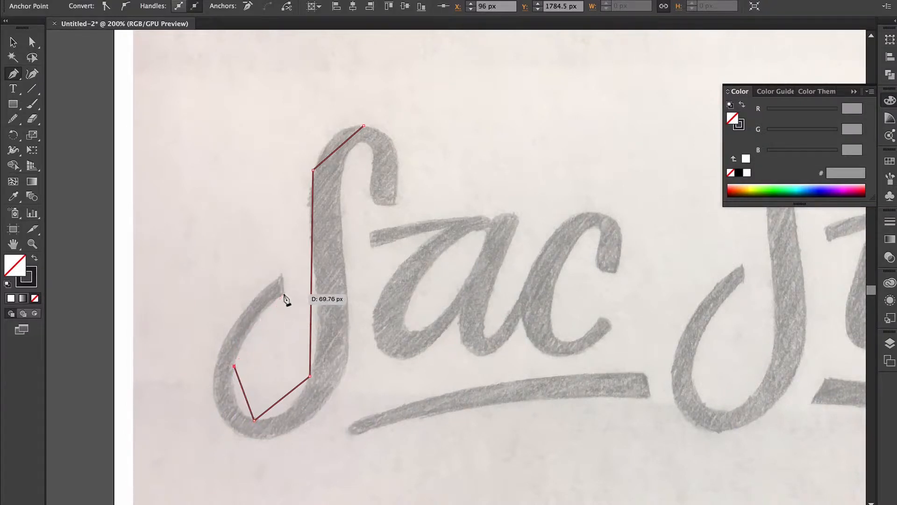
pyautogui.click(284, 295)
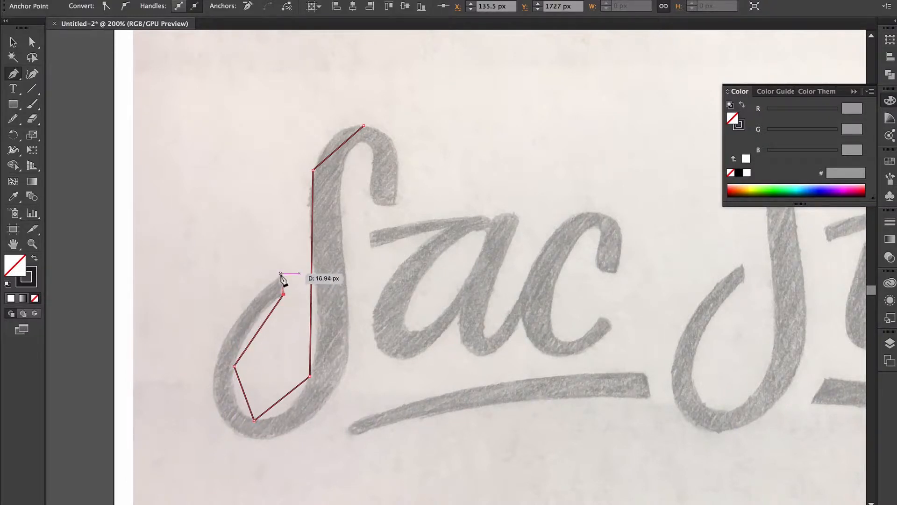
pyautogui.click(280, 273)
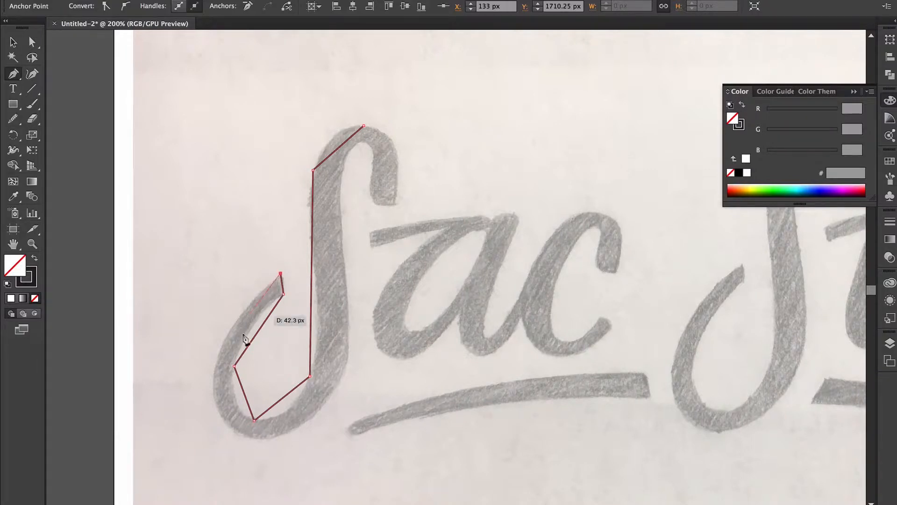
# - Continue the outline around the S's outer bottom, up its right side and into the hook
pyautogui.click(214, 374)
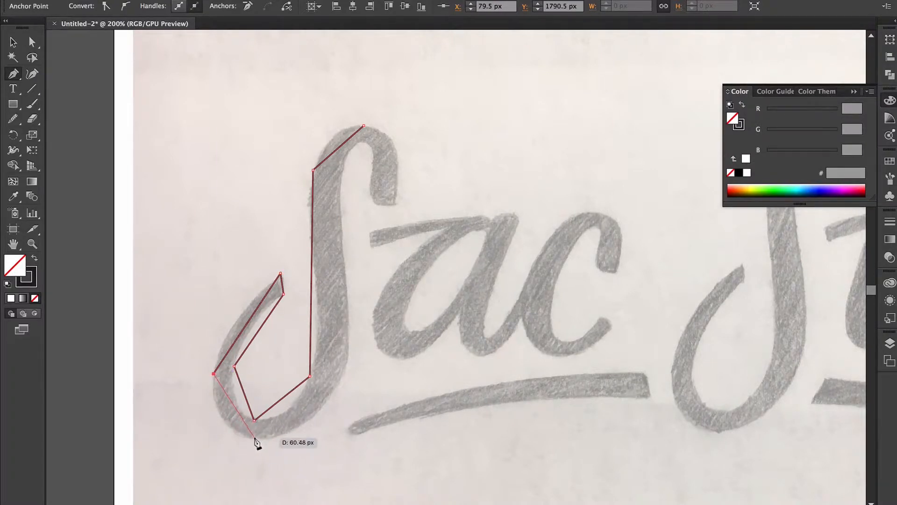
pyautogui.click(256, 436)
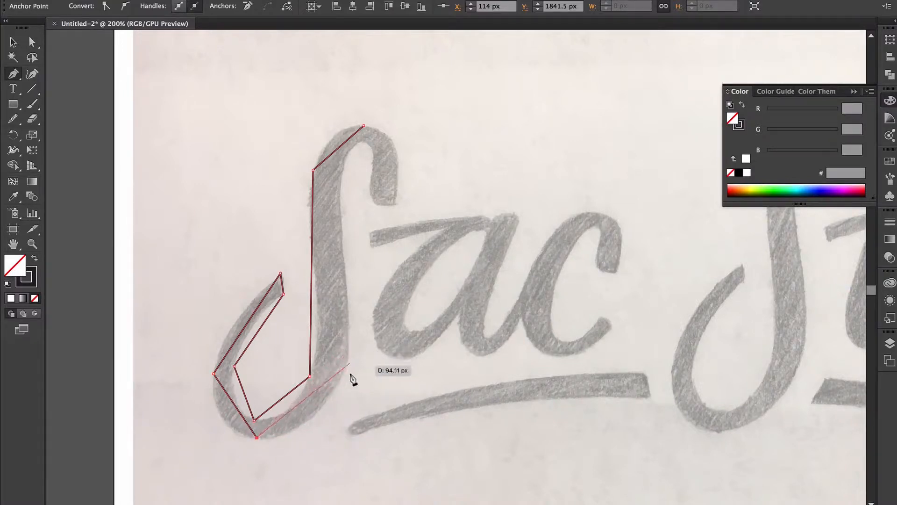
pyautogui.click(346, 357)
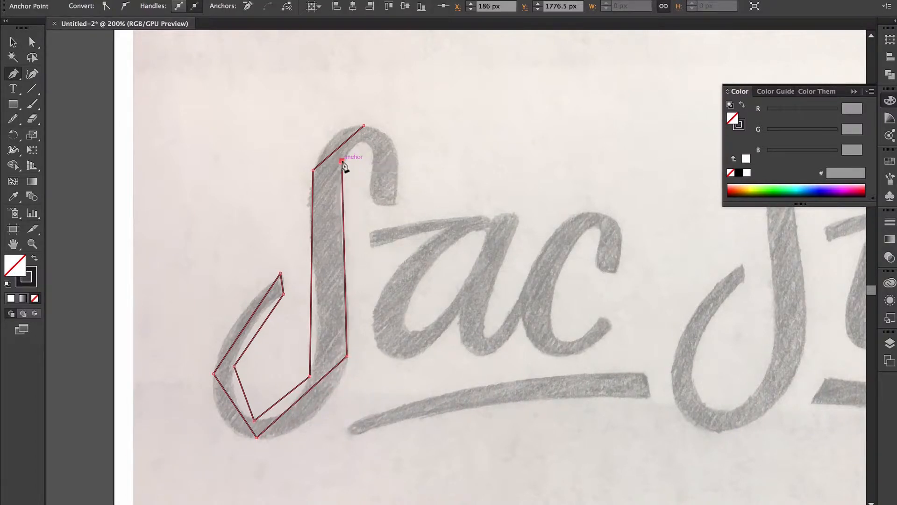
pyautogui.click(342, 161)
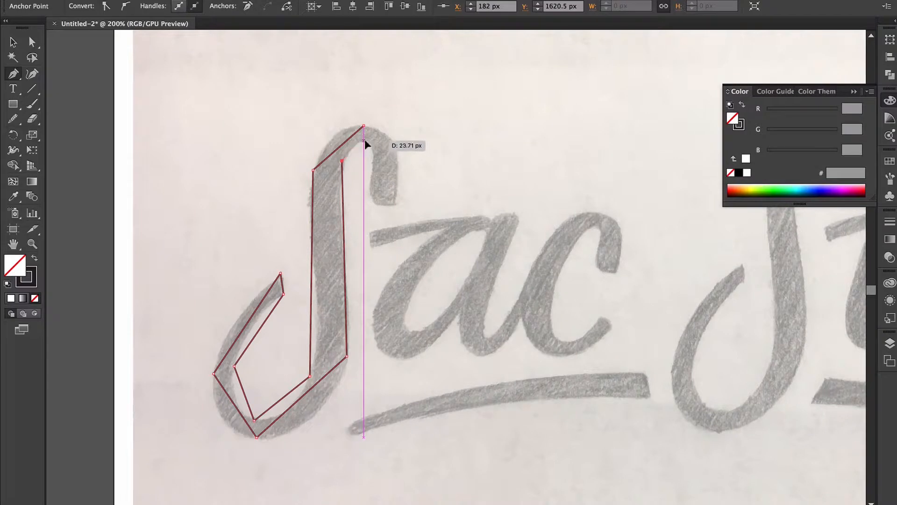
pyautogui.click(363, 140)
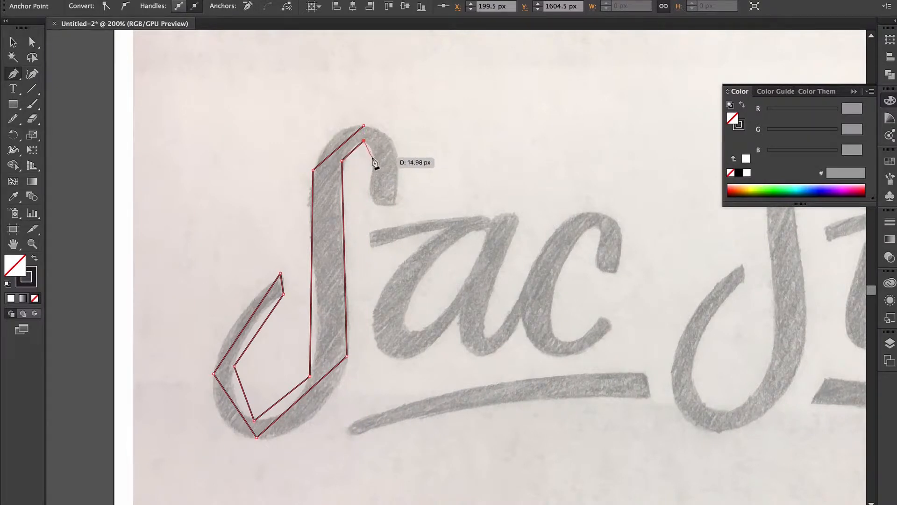
pyautogui.click(373, 157)
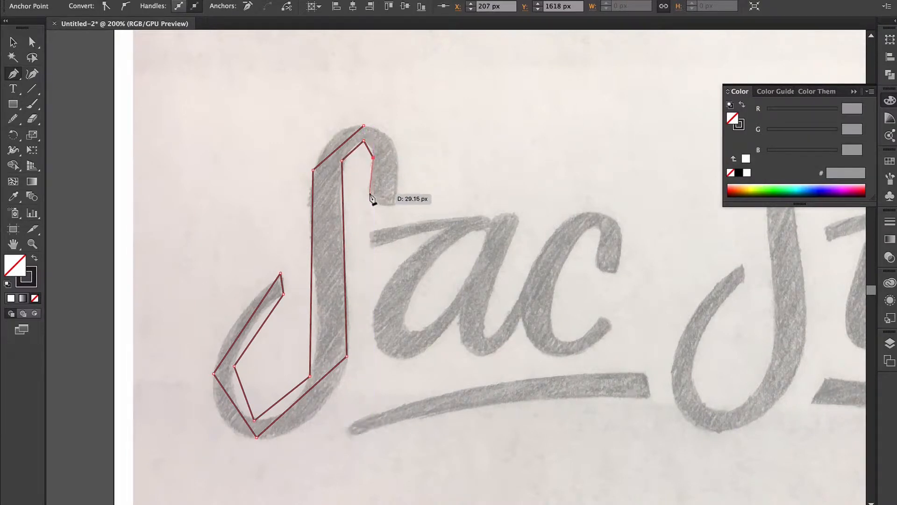
pyautogui.click(370, 196)
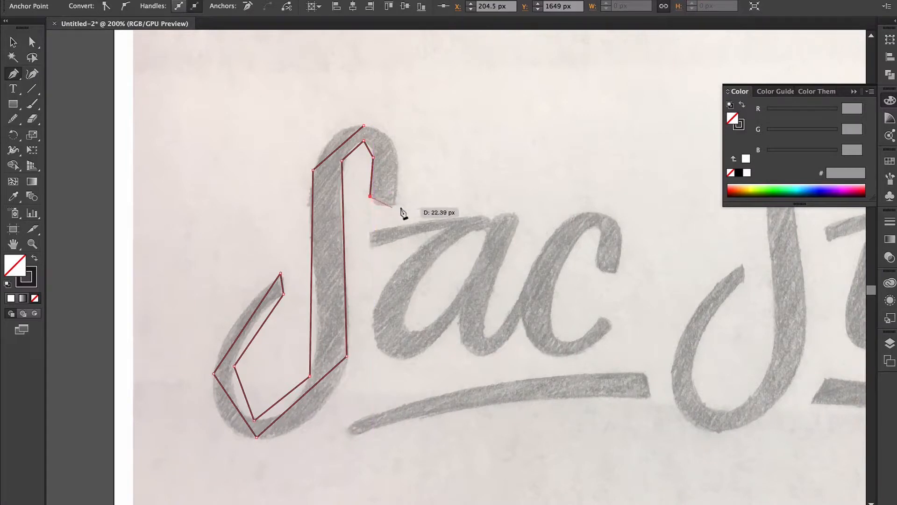
pyautogui.click(394, 202)
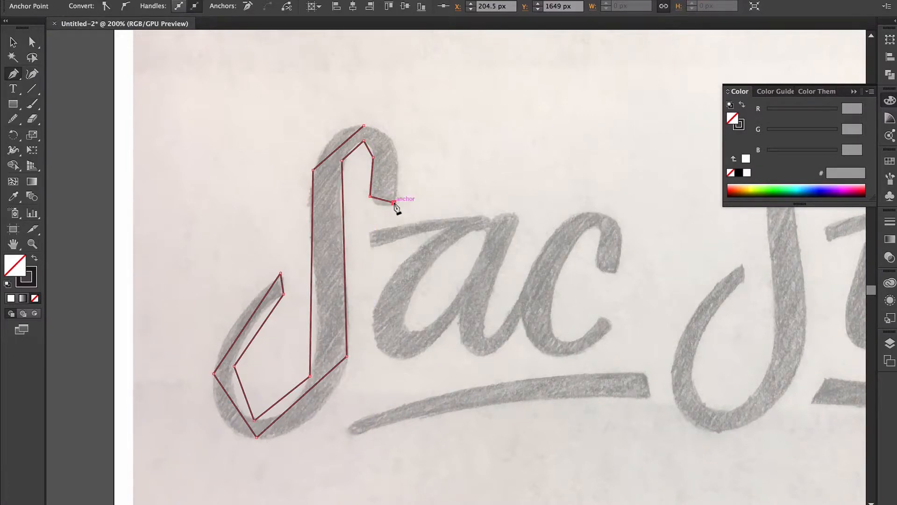
# - Close the S outline at its first anchor and start a curved path over the a
pyautogui.click(364, 125)
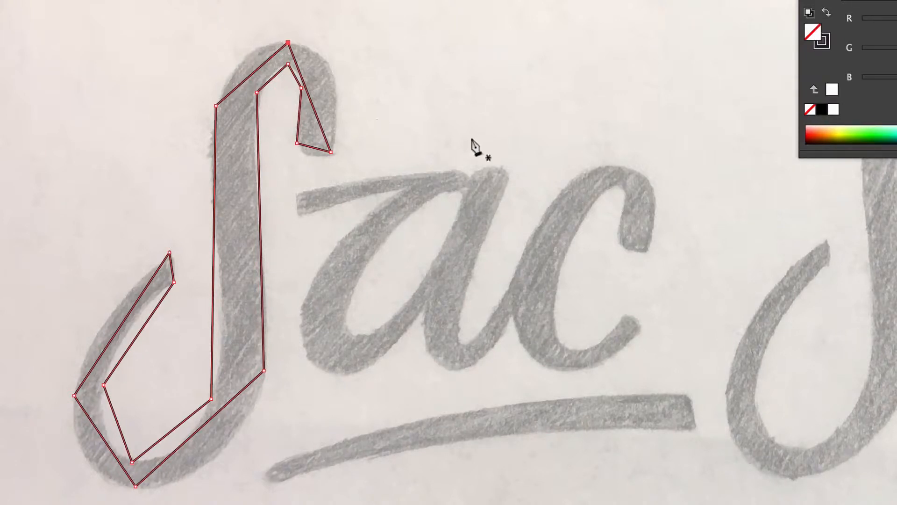
pyautogui.moveTo(463, 139); pyautogui.dragTo(413, 139)
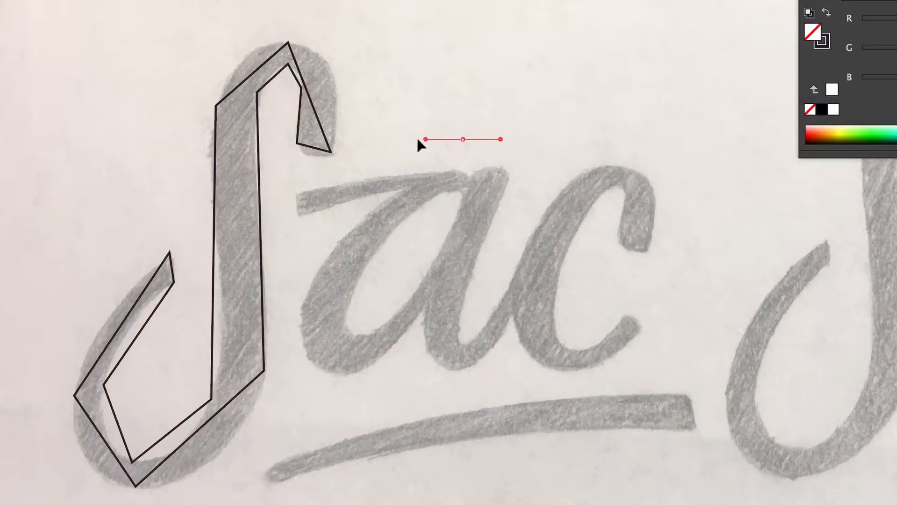
pyautogui.click(350, 194)
# - Curve the path around the a's left and right sides and close it into an oval
pyautogui.moveTo(350, 196); pyautogui.dragTo(349, 236)
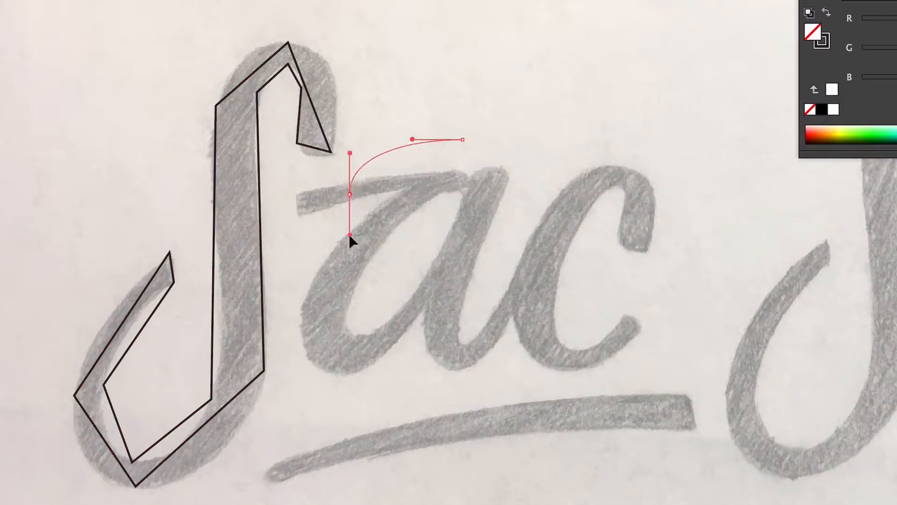
pyautogui.moveTo(467, 202); pyautogui.dragTo(496, 190)
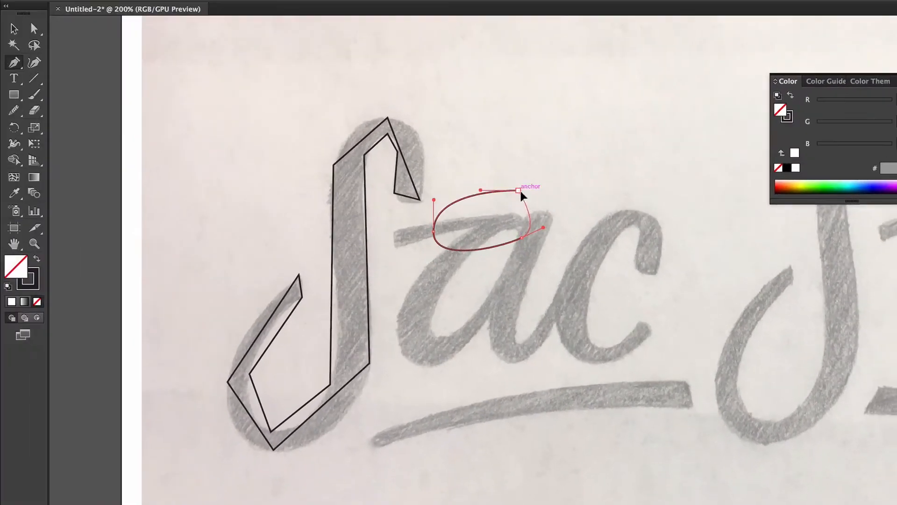
pyautogui.moveTo(463, 139); pyautogui.dragTo(413, 135)
pyautogui.moveTo(480, 186); pyautogui.dragTo(482, 179)
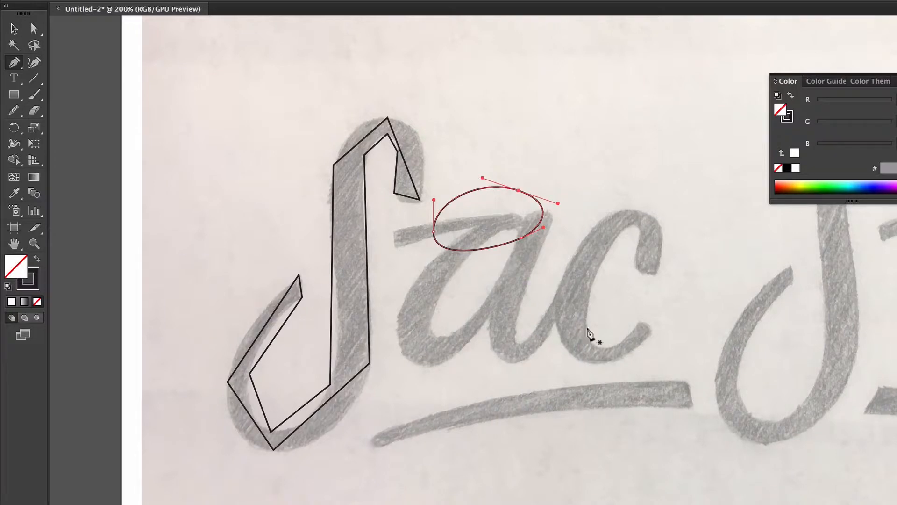
pyautogui.click(15, 30)
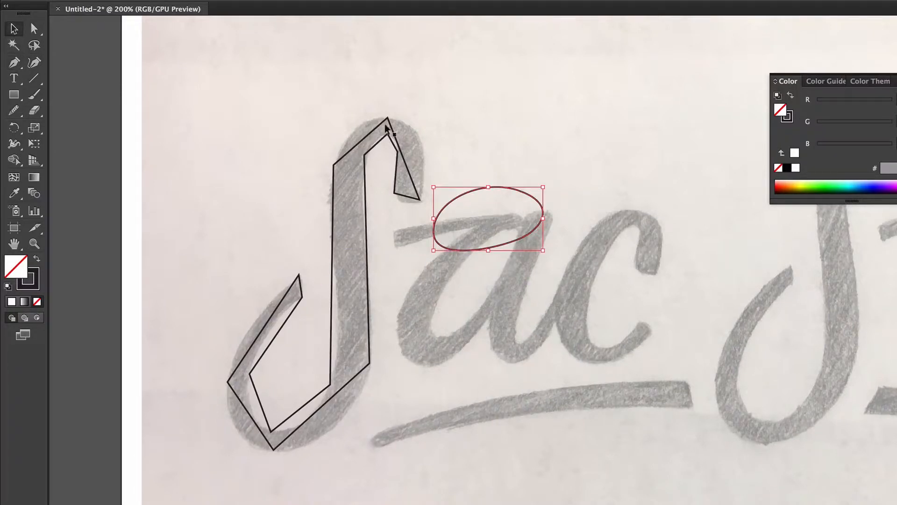
# - Delete the oval, then select the S's top anchor with the Anchor Point Tool and zoom in
pyautogui.press('BackSpace')
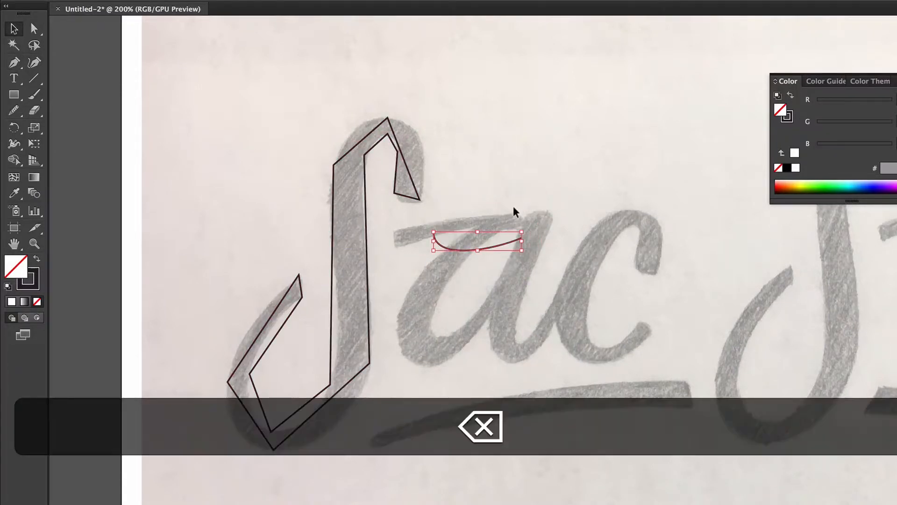
pyautogui.press('BackSpace')
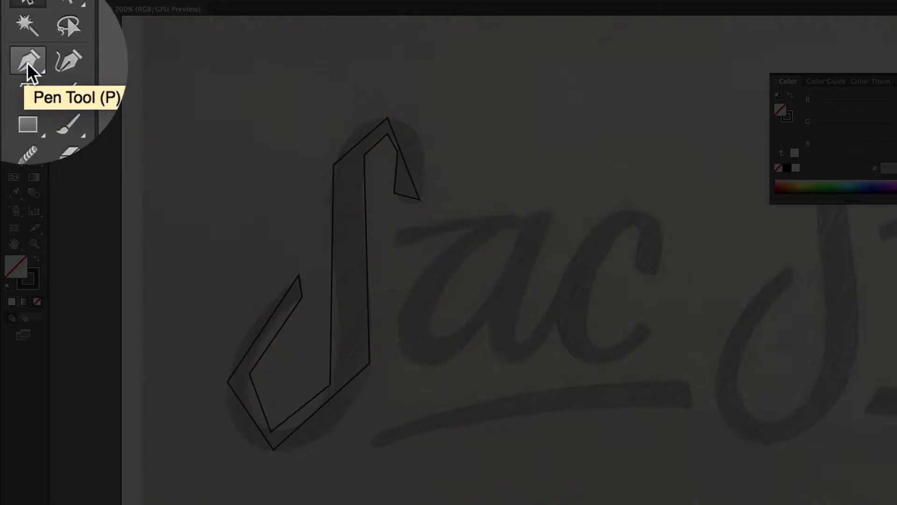
pyautogui.click(27, 62)
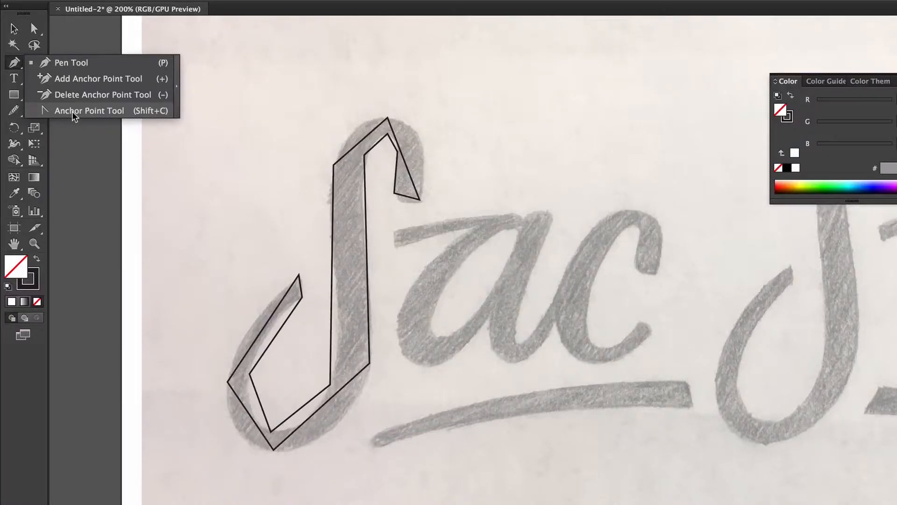
pyautogui.click(73, 113)
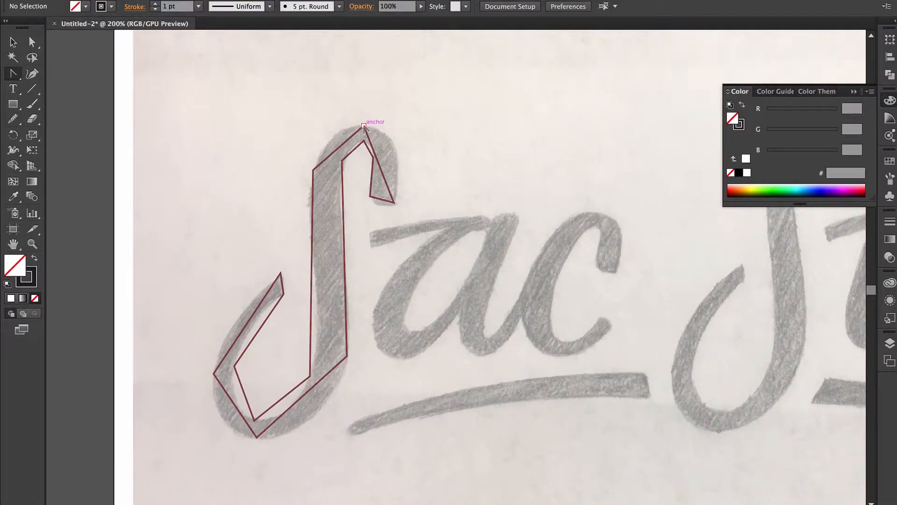
pyautogui.click(363, 126)
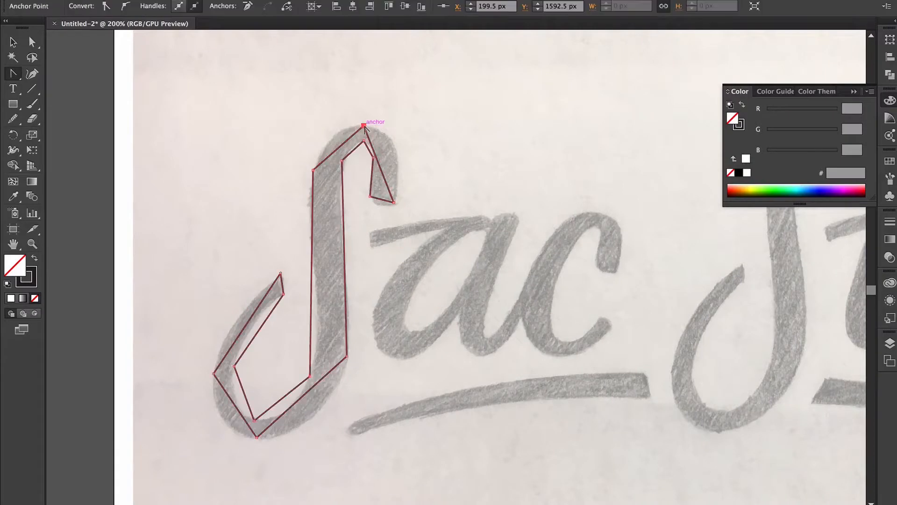
pyautogui.press('super+equal')
pyautogui.press('super+equal')
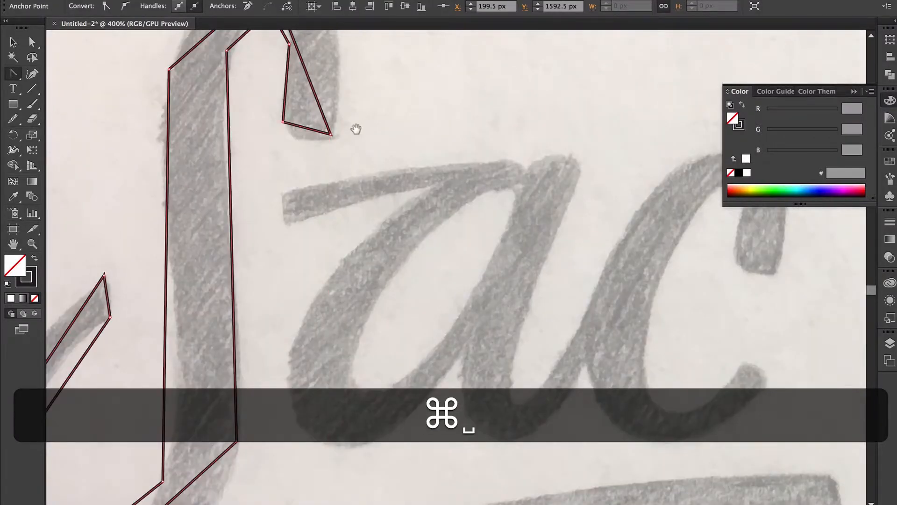
# - Pull curve handles from the S's top anchor and lower the left-edge anchor to round the top
pyautogui.scroll(5, 383, 125)
pyautogui.hscroll(-5, 383, 126)
pyautogui.moveTo(410, 118); pyautogui.dragTo(372, 120)
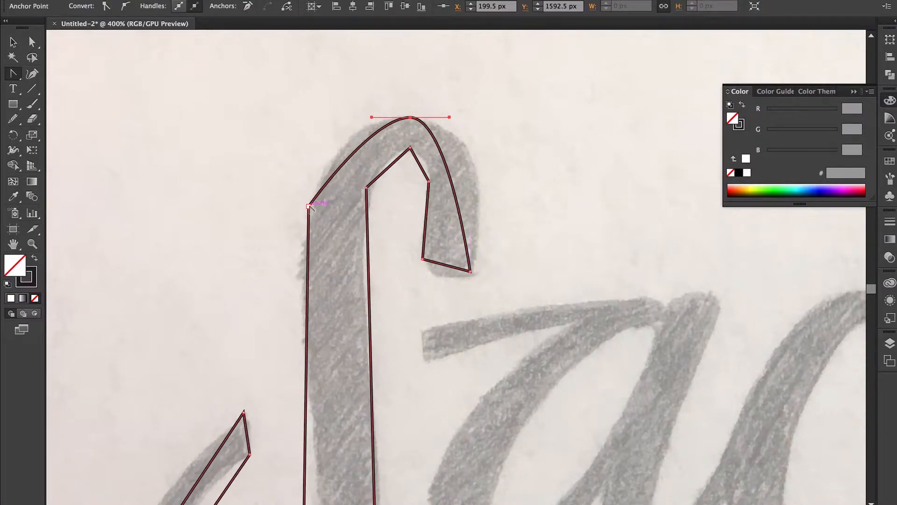
pyautogui.moveTo(310, 206); pyautogui.dragTo(307, 251)
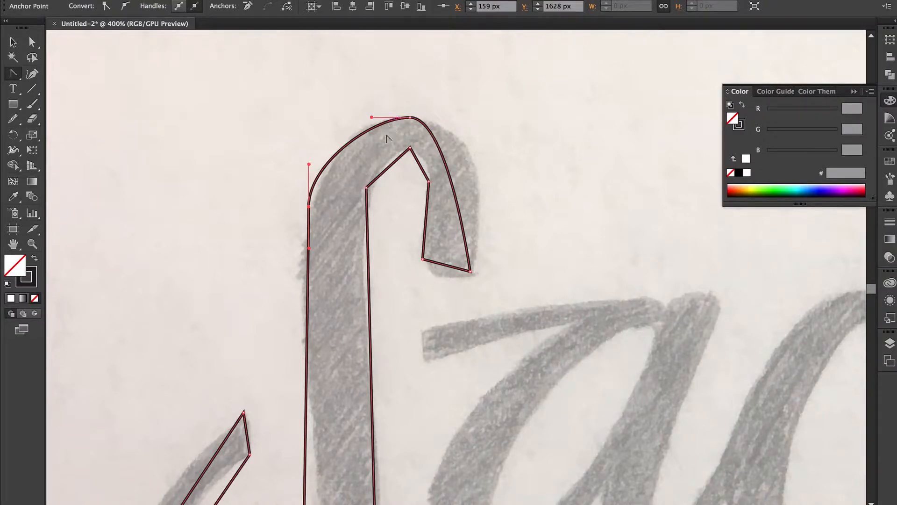
pyautogui.press('a')
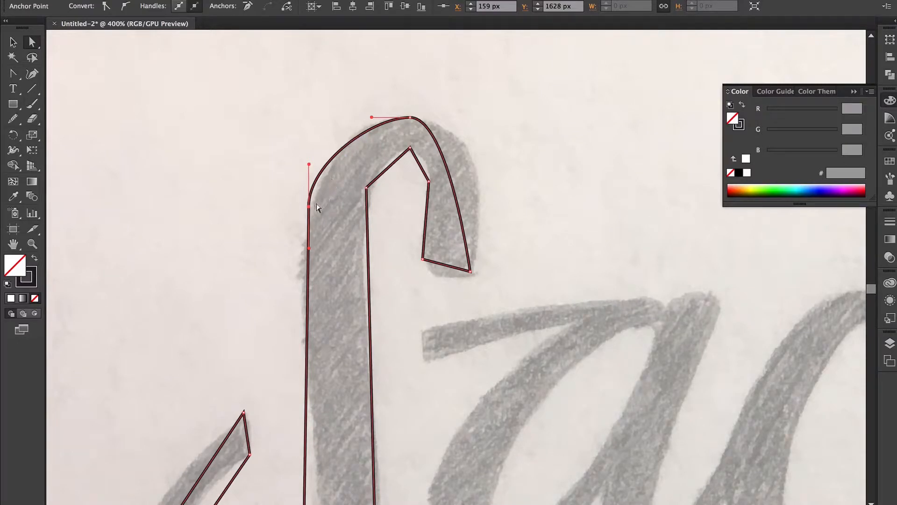
pyautogui.click(310, 207)
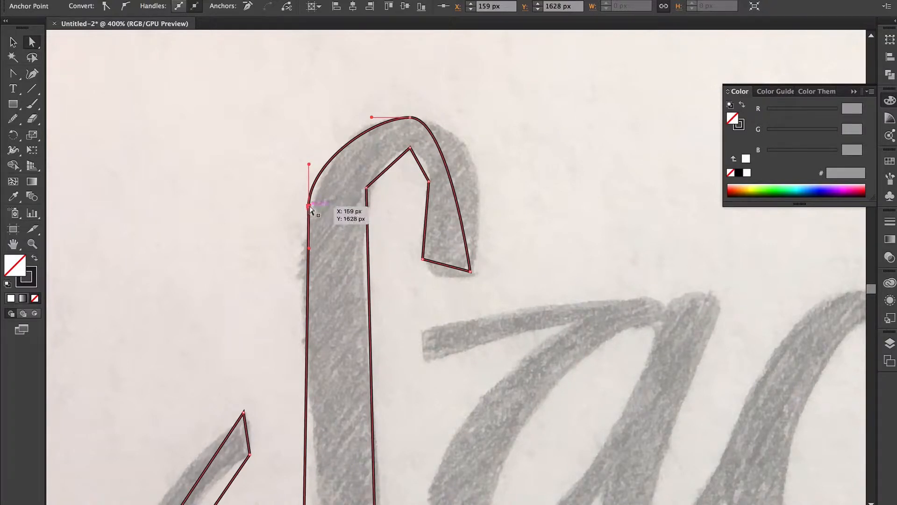
pyautogui.moveTo(310, 208); pyautogui.dragTo(310, 232)
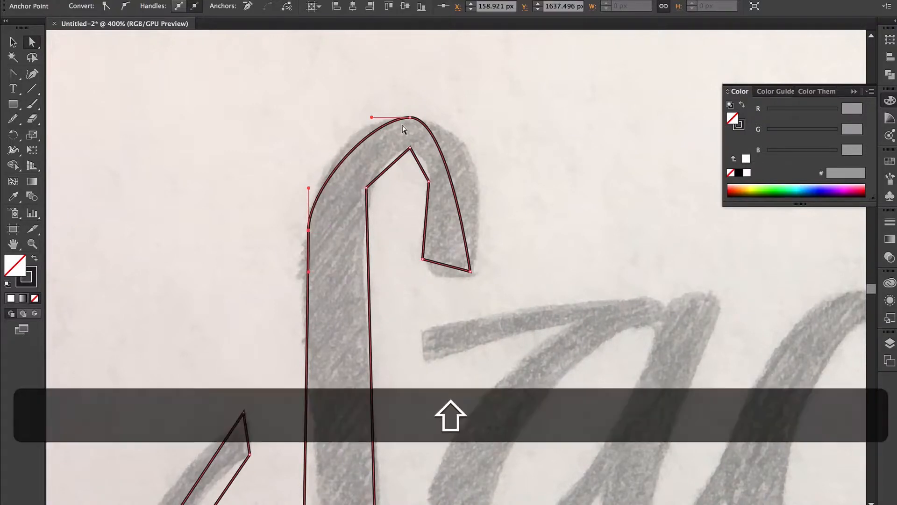
pyautogui.hotkey('shift', 'c')
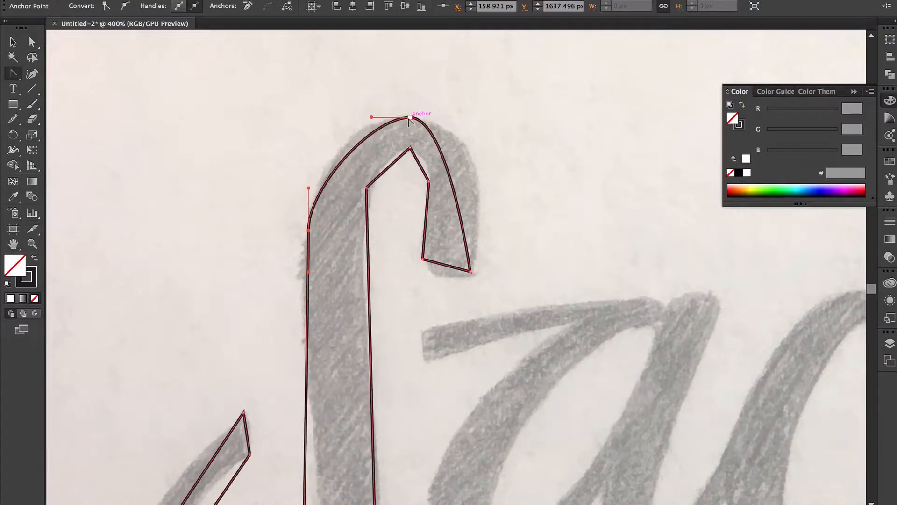
pyautogui.moveTo(374, 117); pyautogui.dragTo(352, 117)
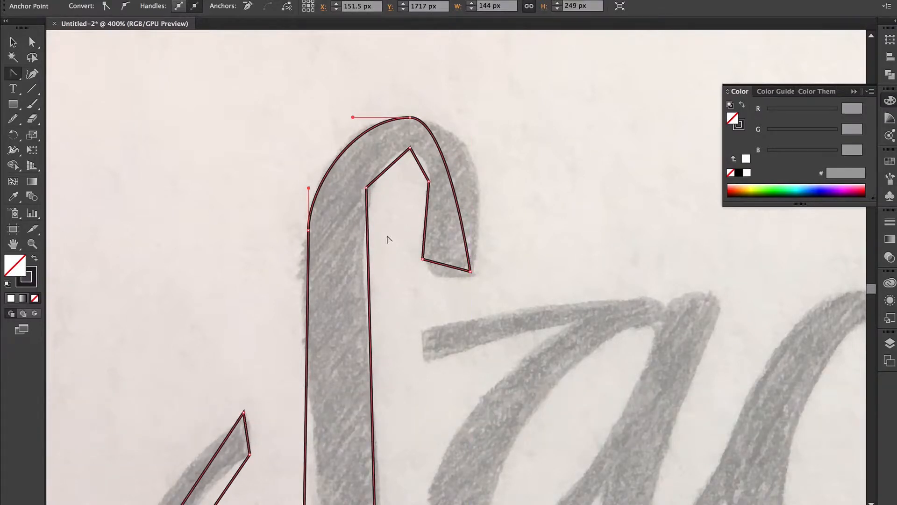
pyautogui.scroll(-1, 387, 240)
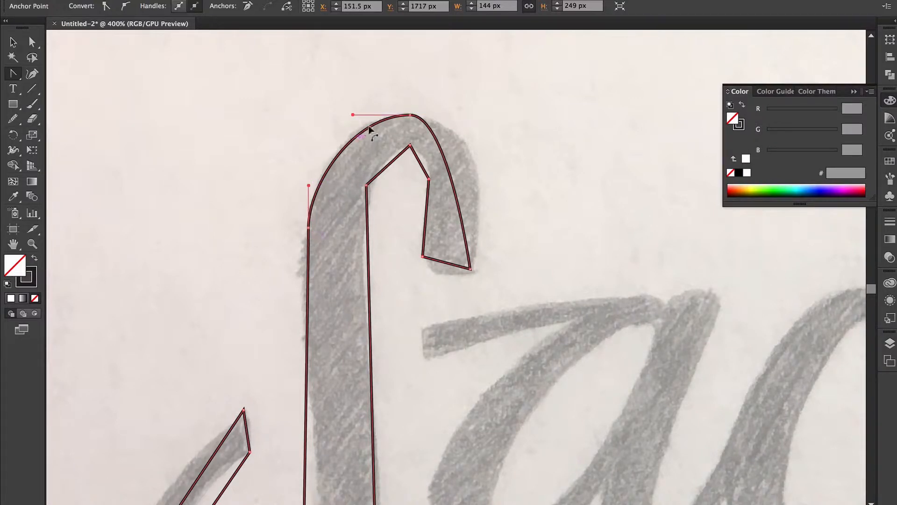
# - Rework the S's top anchor with wide horizontal handles and smooth the left anchor vertically
pyautogui.click(308, 227)
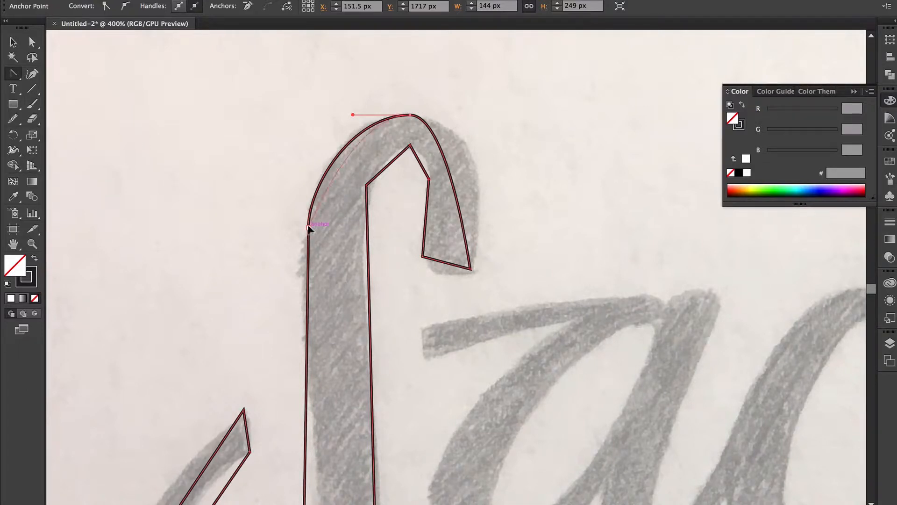
pyautogui.click(409, 114)
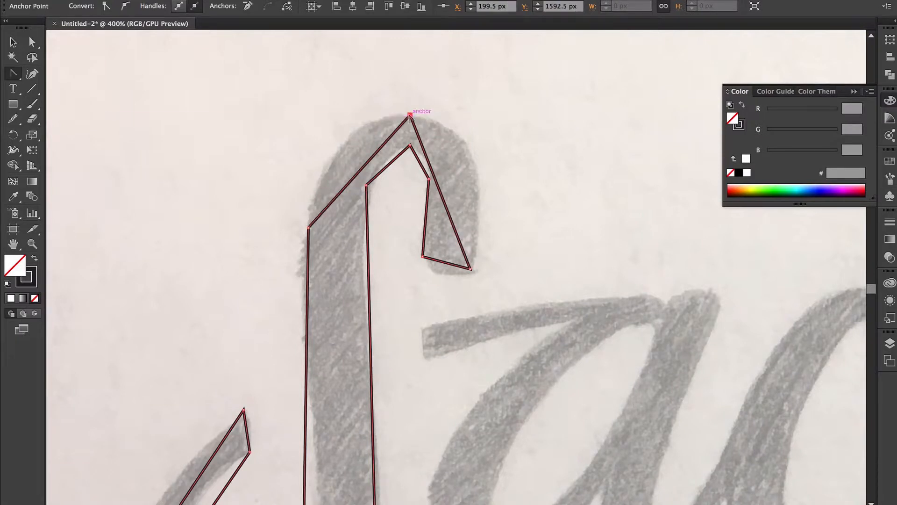
pyautogui.press('super+shift+z')
pyautogui.moveTo(410, 115); pyautogui.dragTo(316, 116)
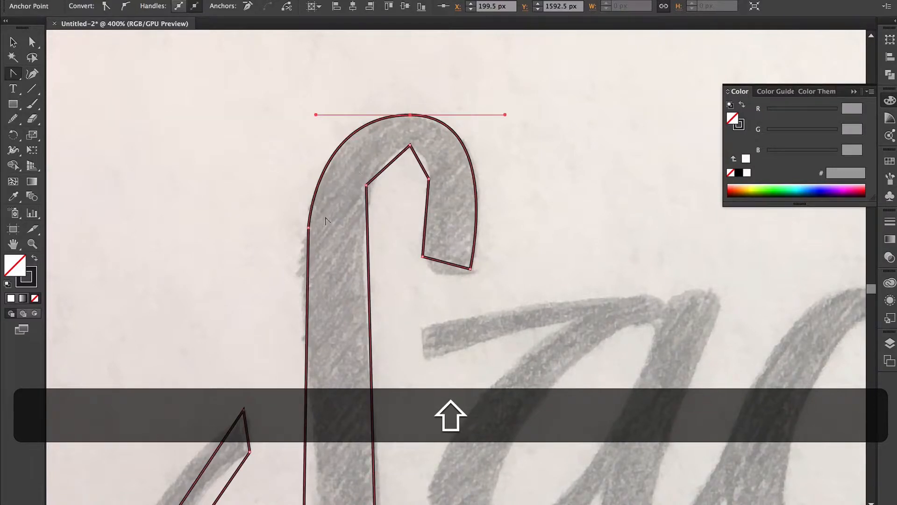
pyautogui.press('a')
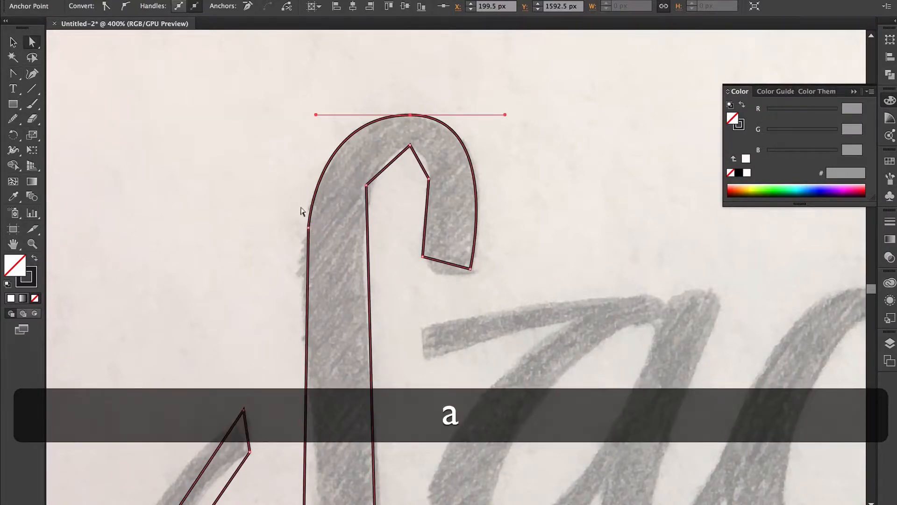
pyautogui.click(345, 204)
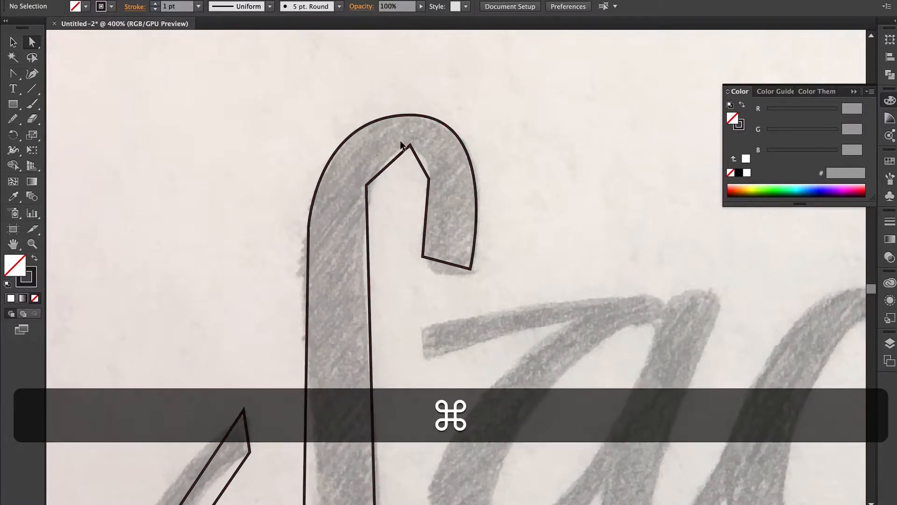
pyautogui.press('super+z')
pyautogui.press('shift+super+z')
pyautogui.hotkey('shift', 'c')
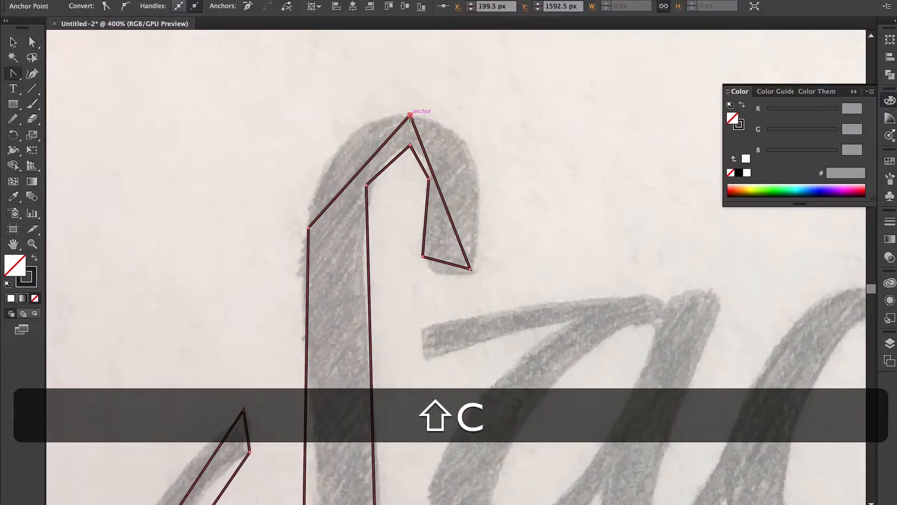
pyautogui.moveTo(376, 114); pyautogui.dragTo(353, 114)
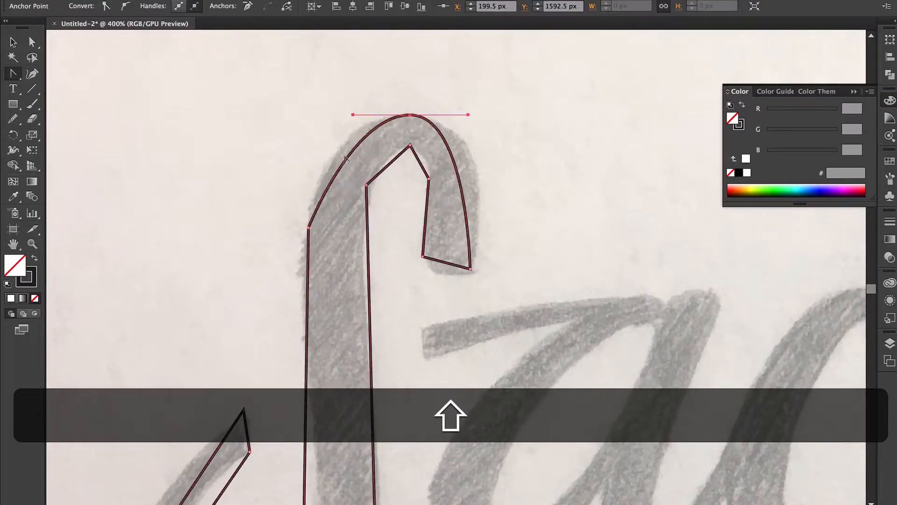
pyautogui.moveTo(309, 228); pyautogui.dragTo(309, 275)
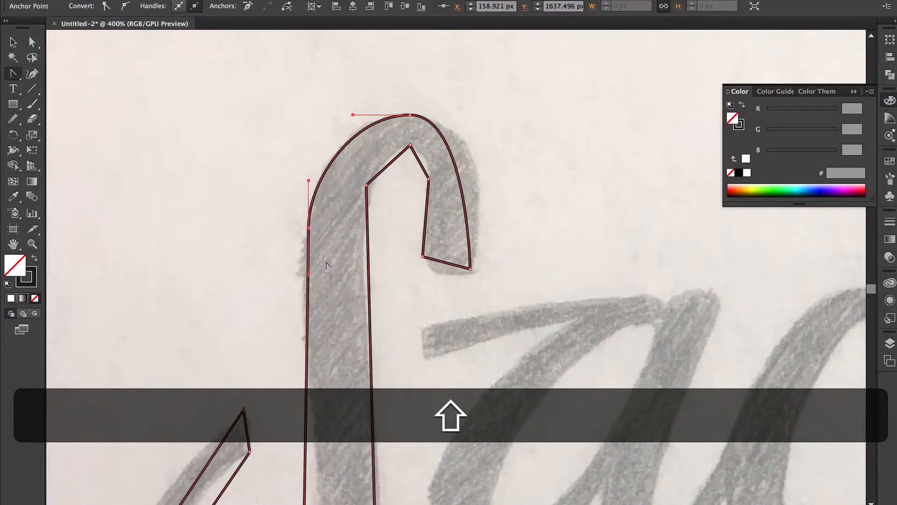
# - Move the hook's left anchor down and pull curve handles at the hook tip's corner
pyautogui.press('a')
pyautogui.click(364, 224)
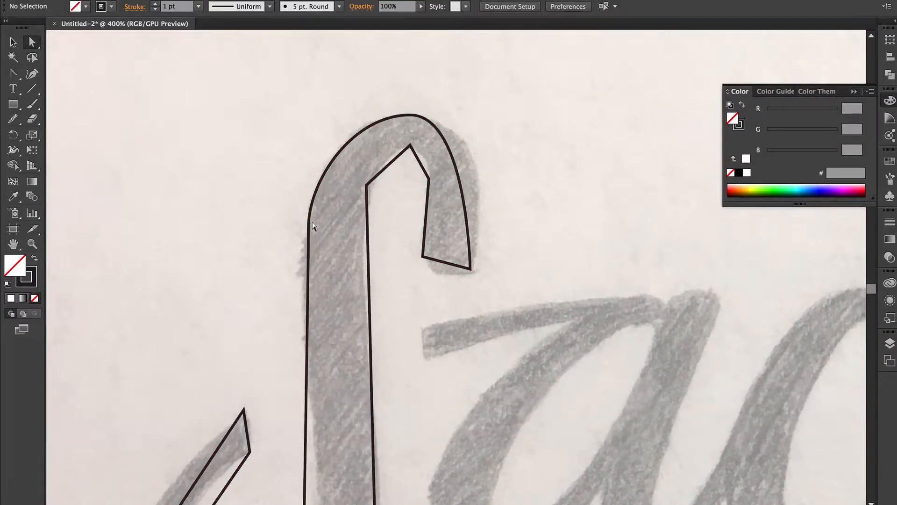
pyautogui.click(309, 228)
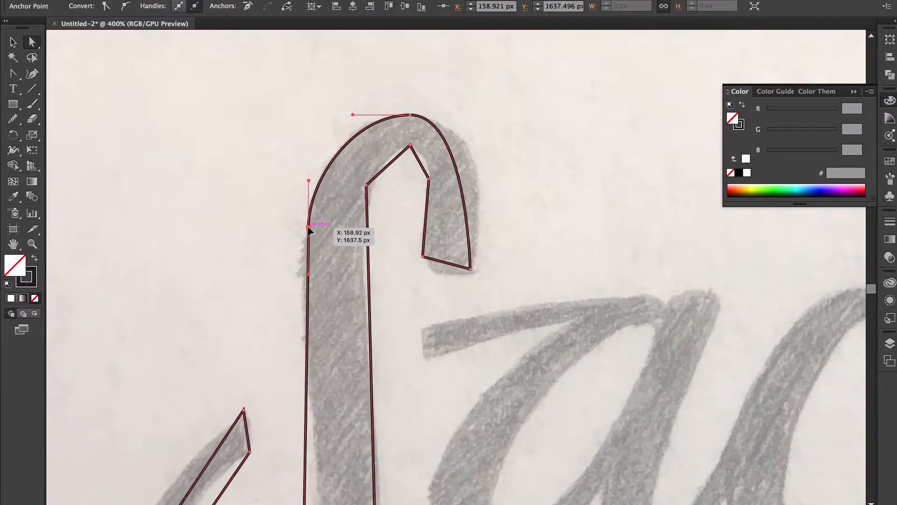
pyautogui.moveTo(308, 228); pyautogui.dragTo(307, 319)
pyautogui.hotkey('shift', 'c')
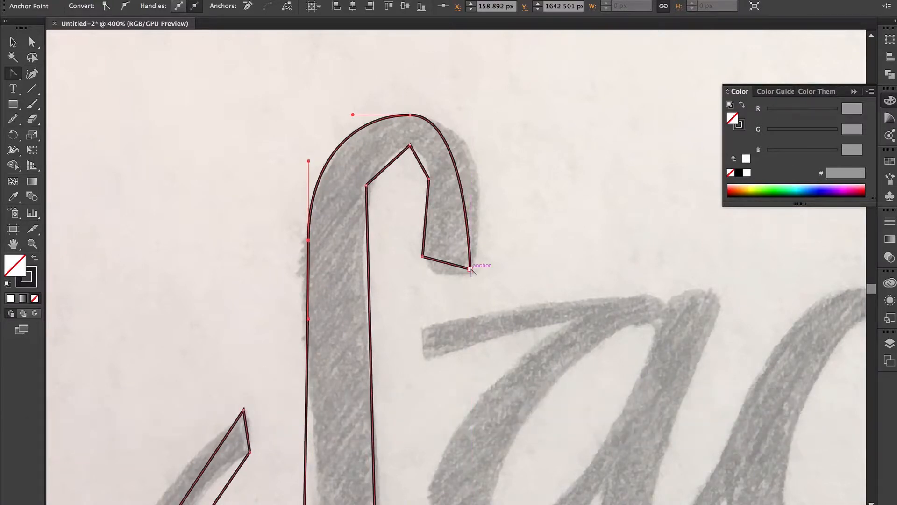
pyautogui.moveTo(470, 269); pyautogui.dragTo(487, 177)
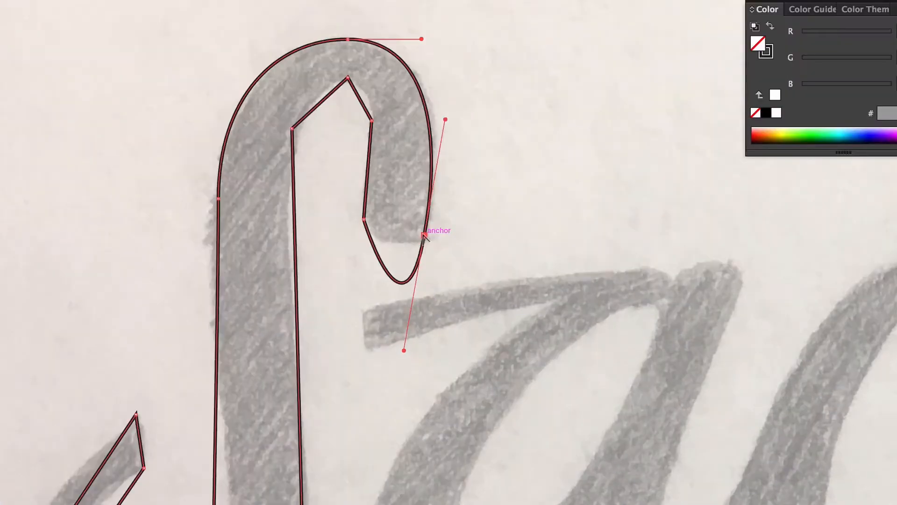
pyautogui.click(470, 269)
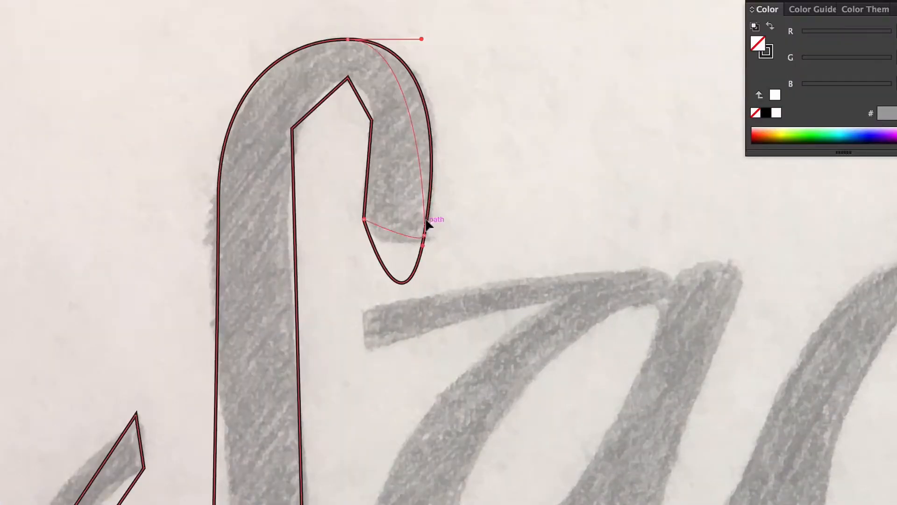
# - Curve the hook's outer edge, straighten its end segment, and round off its inner corner
pyautogui.moveTo(425, 235); pyautogui.dragTo(447, 131)
pyautogui.press('space')
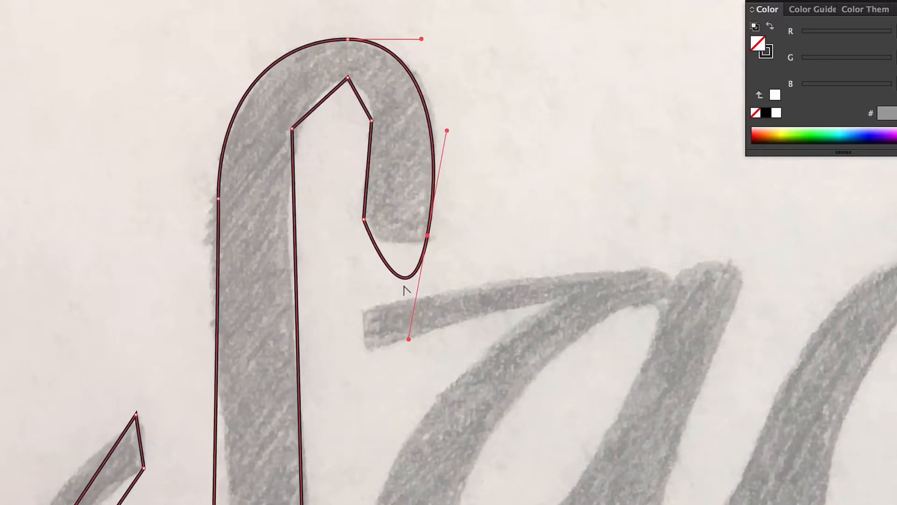
pyautogui.keyDown('alt'); pyautogui.click(408, 338); pyautogui.keyUp('alt')
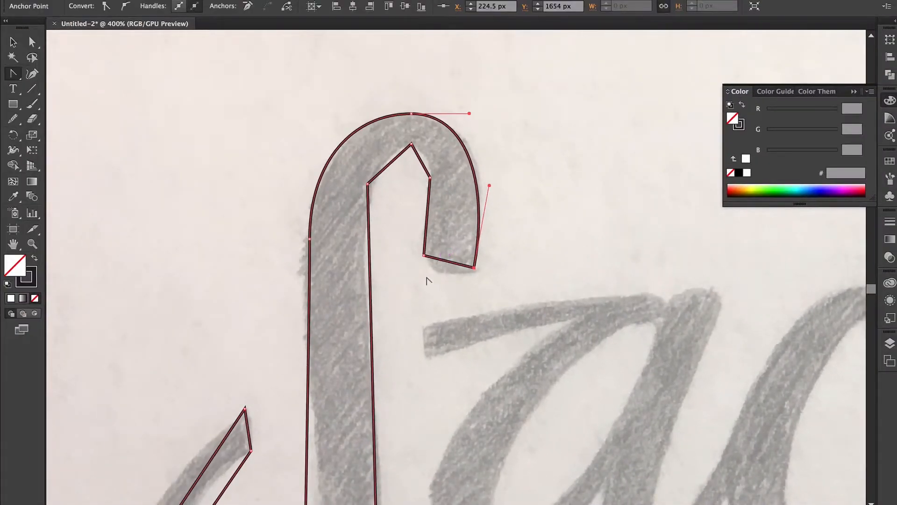
pyautogui.scroll(-5, 427, 281)
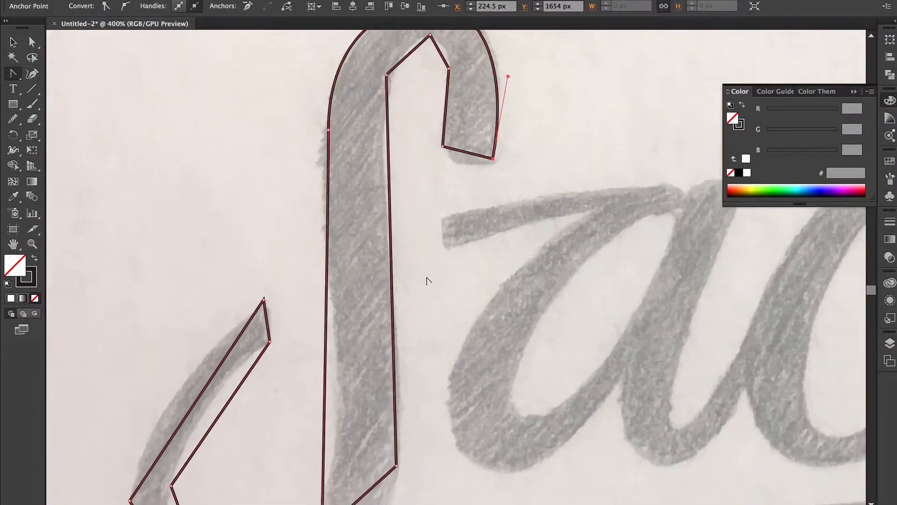
pyautogui.scroll(5, 426, 280)
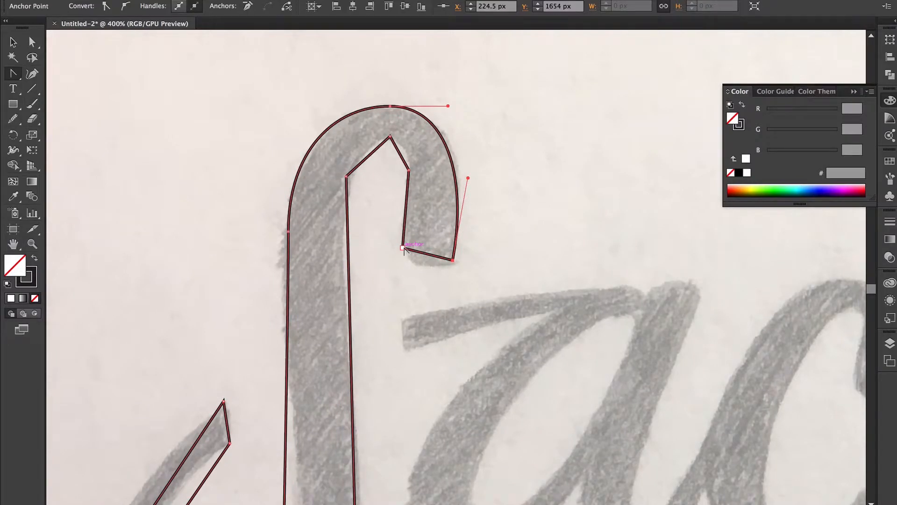
pyautogui.moveTo(403, 248); pyautogui.dragTo(421, 267)
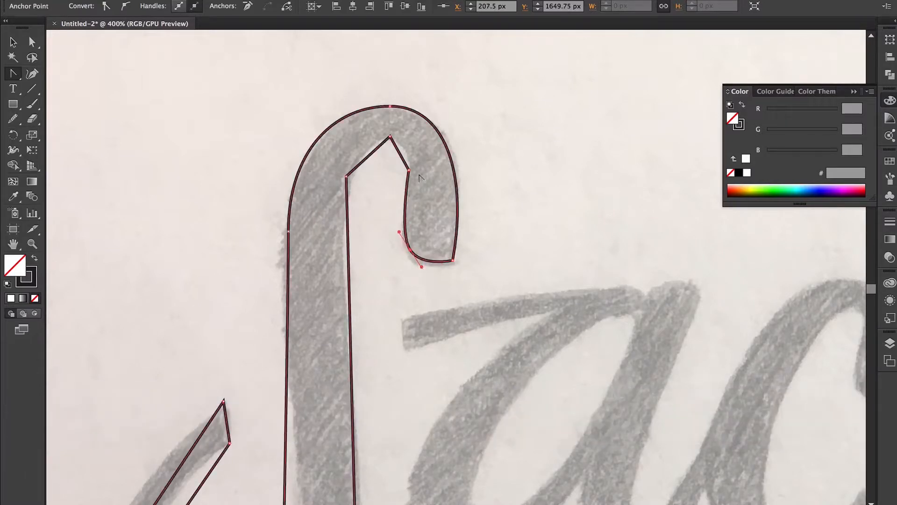
pyautogui.moveTo(408, 170); pyautogui.dragTo(408, 191)
pyautogui.press('space')
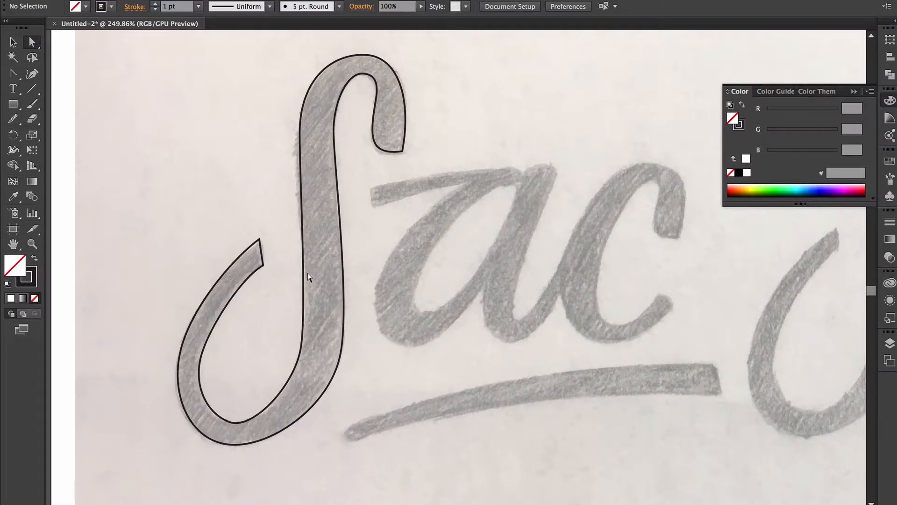
# - Give the traced S a solid #231F20 fill with no stroke by swapping fill and stroke
pyautogui.press('v')
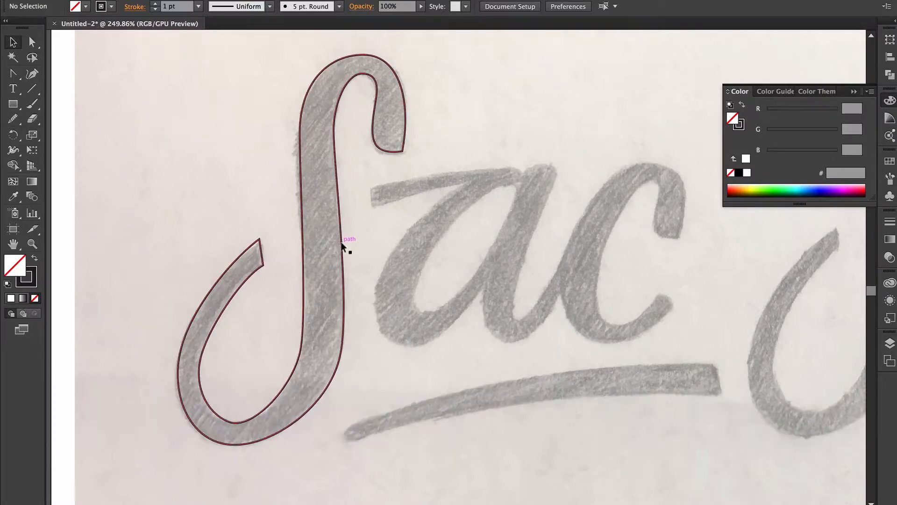
pyautogui.click(343, 239)
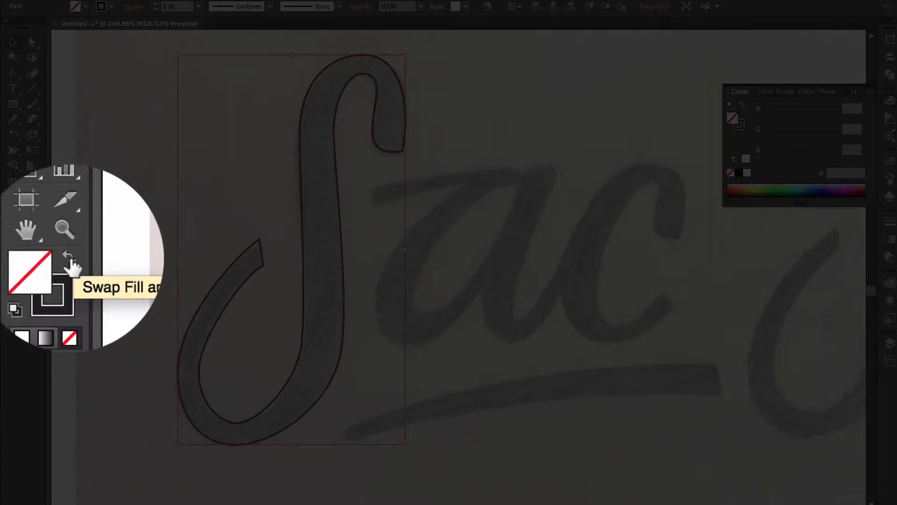
pyautogui.click(35, 258)
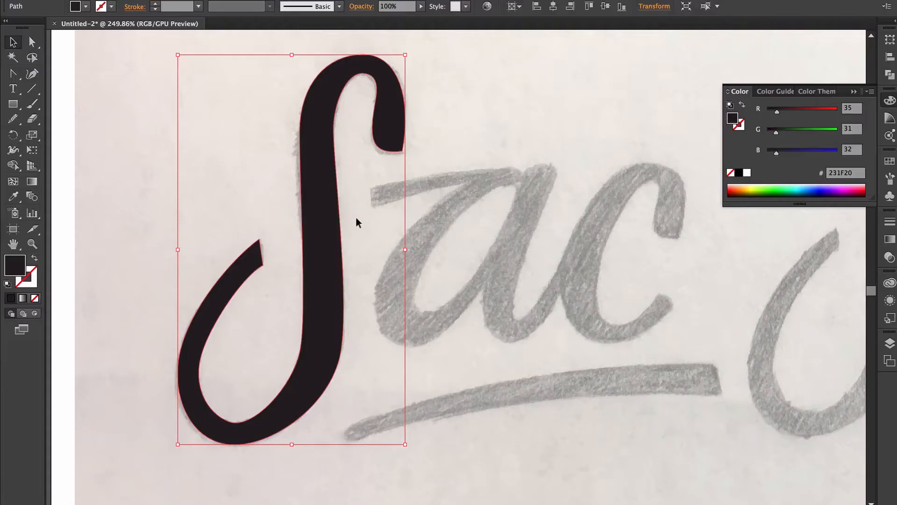
pyautogui.click(356, 222)
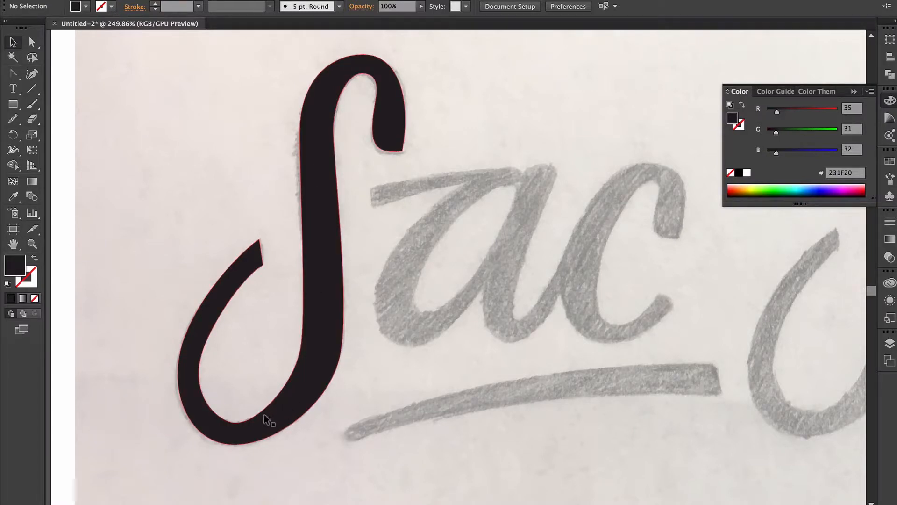
# - Smooth the curve at the bottom of the S by adjusting its bottom anchor
pyautogui.press('a')
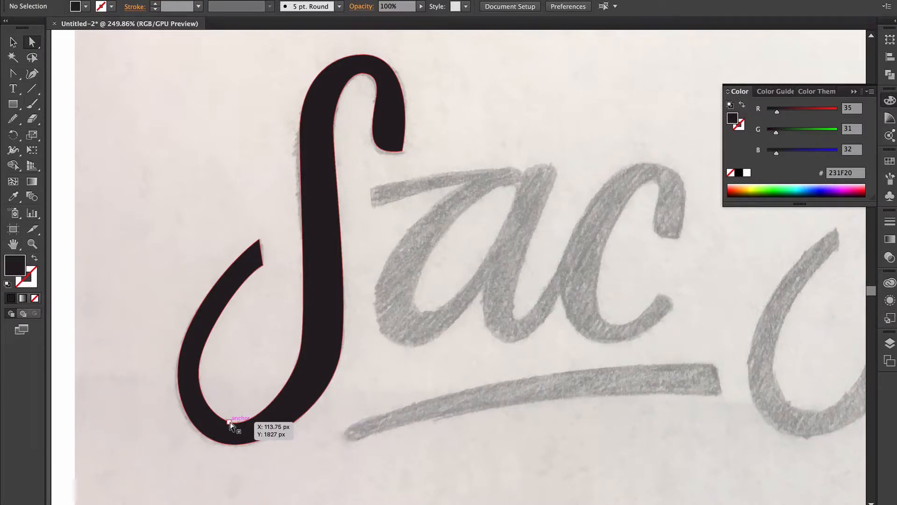
pyautogui.click(230, 424)
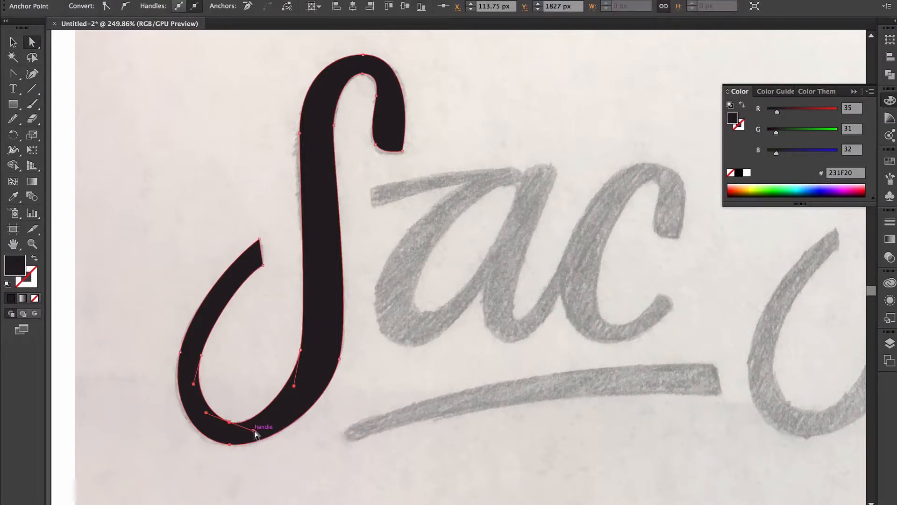
pyautogui.moveTo(251, 433); pyautogui.dragTo(260, 426)
pyautogui.press('space')
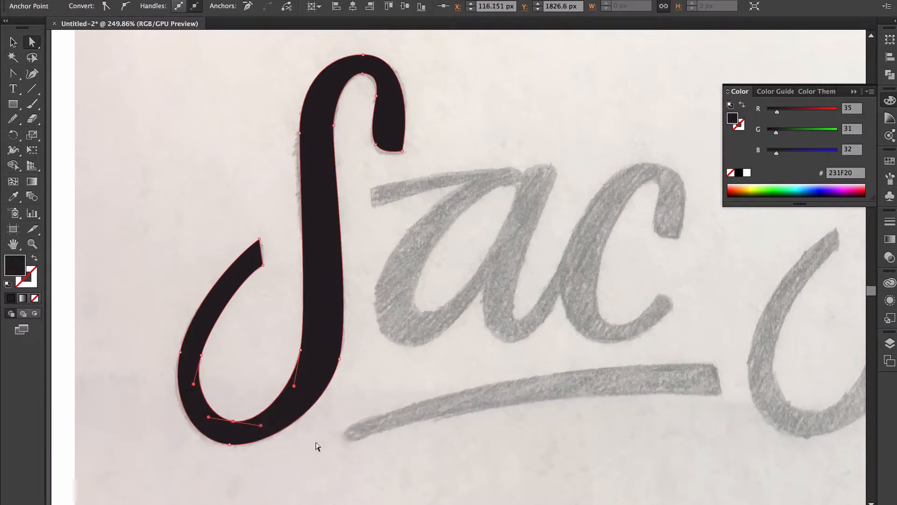
pyautogui.click(316, 443)
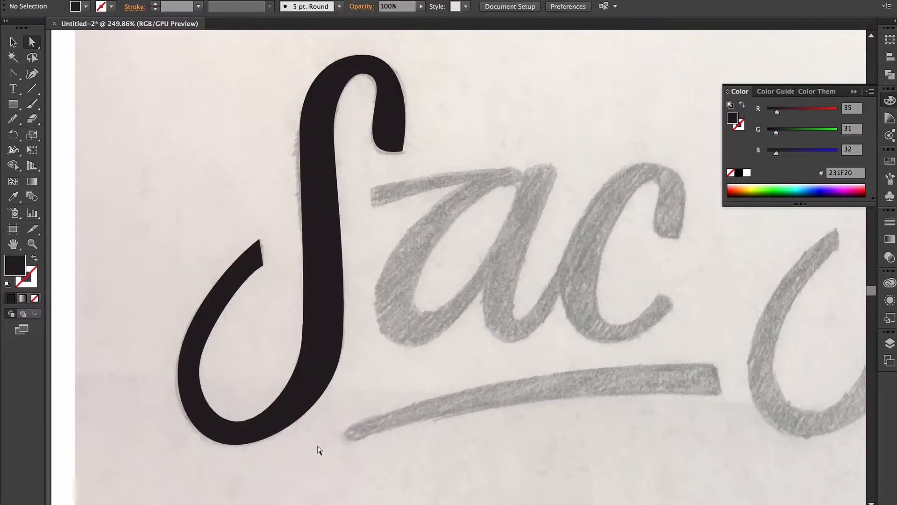
# - Trace the a's thin top stroke with the Pen tool
pyautogui.press('p')
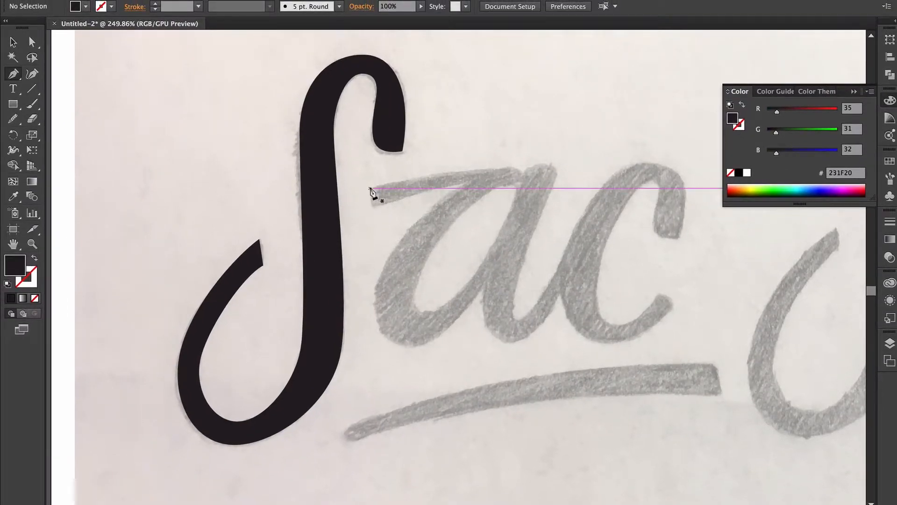
pyautogui.click(370, 188)
pyautogui.moveTo(521, 172); pyautogui.dragTo(514, 189)
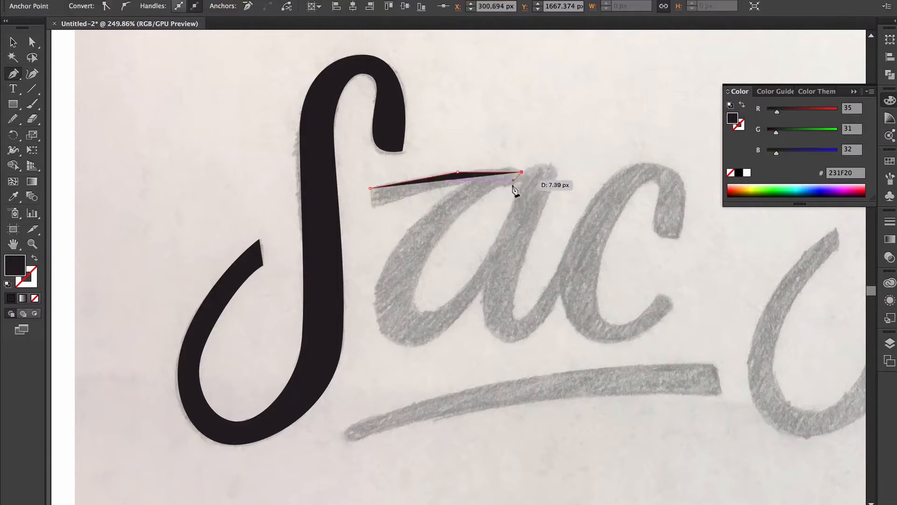
pyautogui.click(517, 181)
# - Trace a stroke-only, no-fill outline of the a's stem and close it
pyautogui.click(451, 185)
pyautogui.hotkey('shift', 'x')
pyautogui.click(372, 205)
pyautogui.click(370, 188)
pyautogui.click(527, 172)
pyautogui.click(489, 257)
pyautogui.click(490, 333)
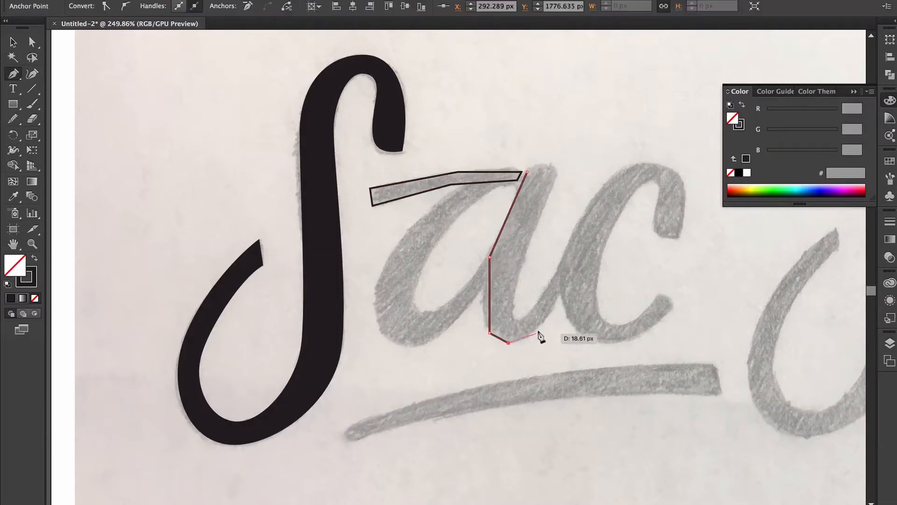
pyautogui.click(546, 318)
pyautogui.click(577, 270)
pyautogui.click(562, 261)
pyautogui.click(537, 307)
pyautogui.click(517, 320)
pyautogui.click(517, 282)
pyautogui.click(556, 172)
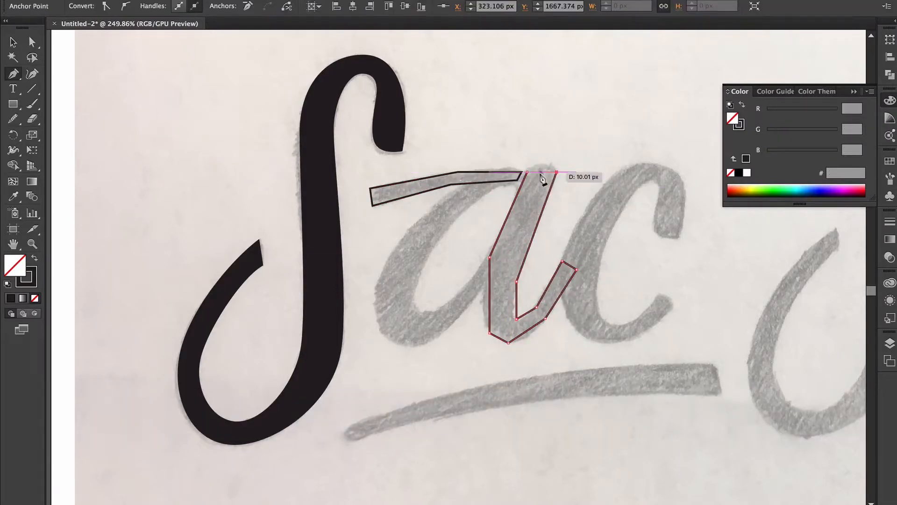
pyautogui.click(527, 172)
# - Trace the a's bowl and its inner counter, closing the path at its start
pyautogui.click(533, 178)
pyautogui.click(511, 166)
pyautogui.click(377, 277)
pyautogui.press('super+z')
pyautogui.click(409, 227)
pyautogui.click(375, 287)
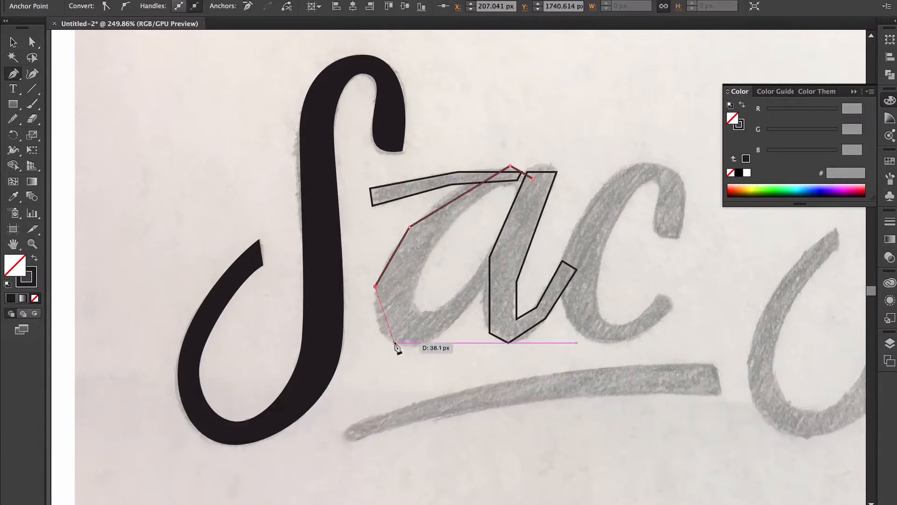
pyautogui.click(396, 342)
pyautogui.click(454, 329)
pyautogui.click(509, 254)
pyautogui.click(462, 292)
pyautogui.click(415, 284)
pyautogui.click(443, 233)
pyautogui.click(508, 185)
pyautogui.click(521, 192)
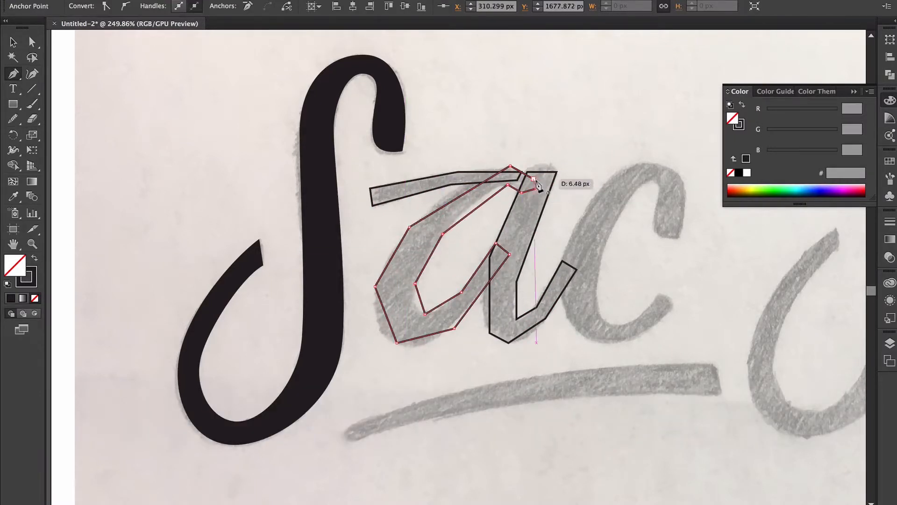
pyautogui.click(537, 188)
pyautogui.click(533, 178)
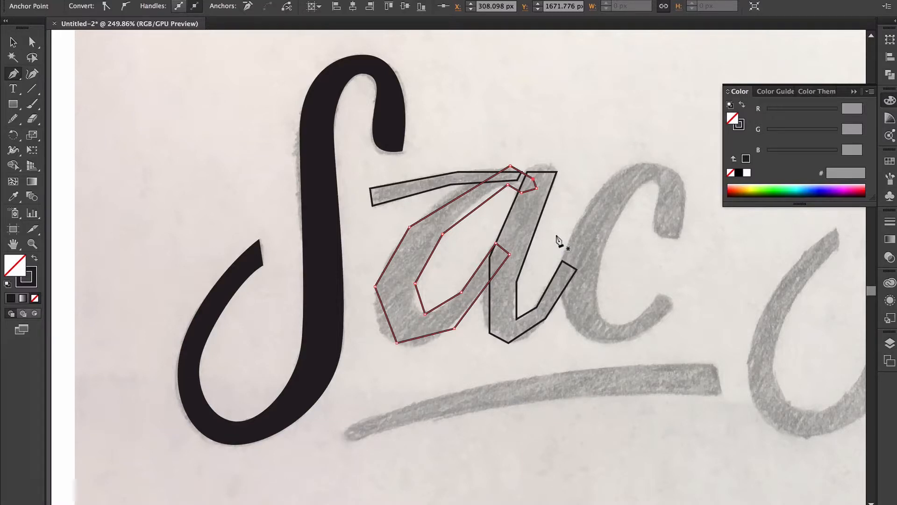
# - Convert the a's top stroke and bowl corner anchors into smooth curves
pyautogui.hotkey('shift', 'c')
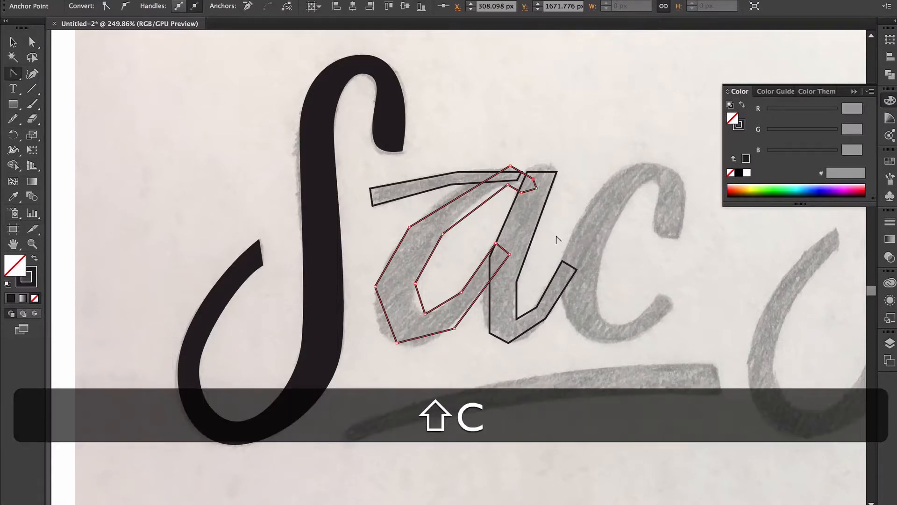
pyautogui.moveTo(458, 172); pyautogui.dragTo(512, 175)
pyautogui.press('super+a')
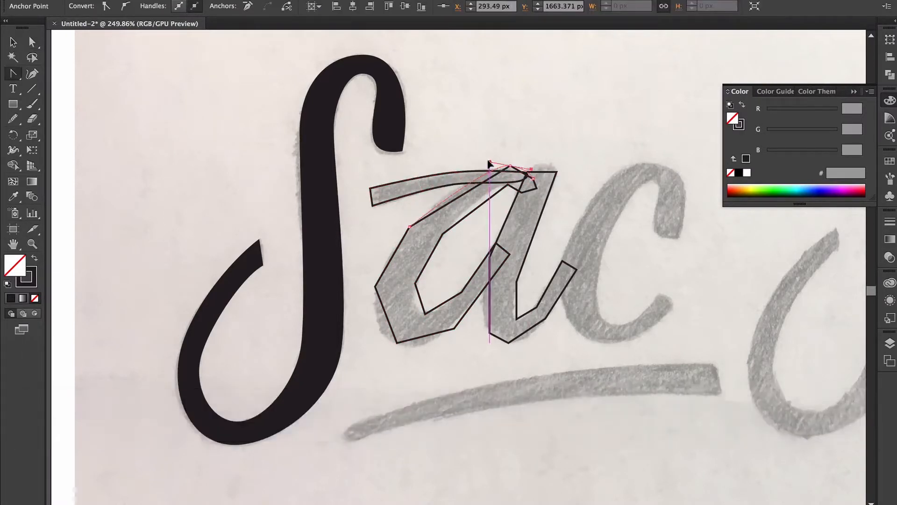
pyautogui.moveTo(397, 342); pyautogui.dragTo(415, 349)
pyautogui.moveTo(454, 329); pyautogui.dragTo(468, 308)
pyautogui.moveTo(425, 314); pyautogui.dragTo(414, 313)
pyautogui.moveTo(461, 293); pyautogui.dragTo(452, 303)
pyautogui.moveTo(495, 243); pyautogui.dragTo(489, 258)
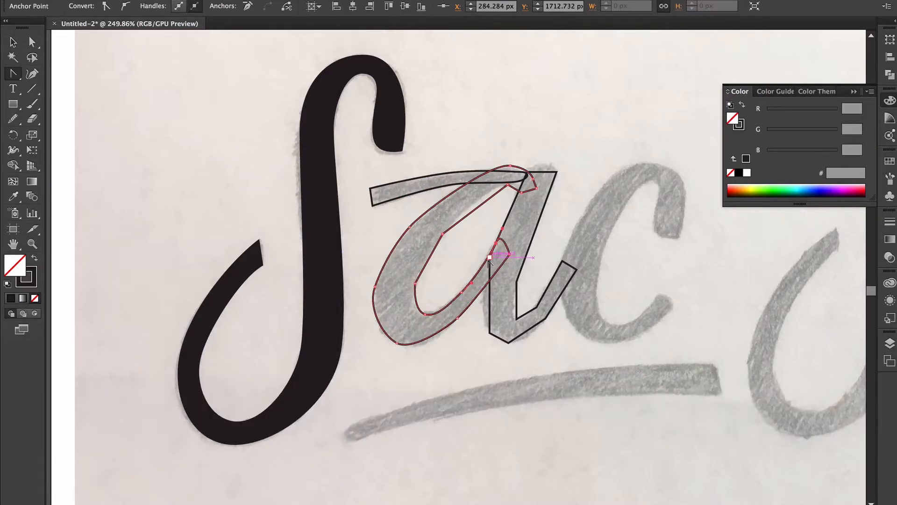
pyautogui.moveTo(443, 233); pyautogui.dragTo(457, 216)
pyautogui.moveTo(508, 185); pyautogui.dragTo(533, 150)
pyautogui.moveTo(537, 188); pyautogui.dragTo(533, 190)
pyautogui.moveTo(510, 165); pyautogui.dragTo(511, 166)
# - Smooth the a's stem corners and the bowl's inner-bottom anchor into curves
pyautogui.hotkey('shift', 'c')
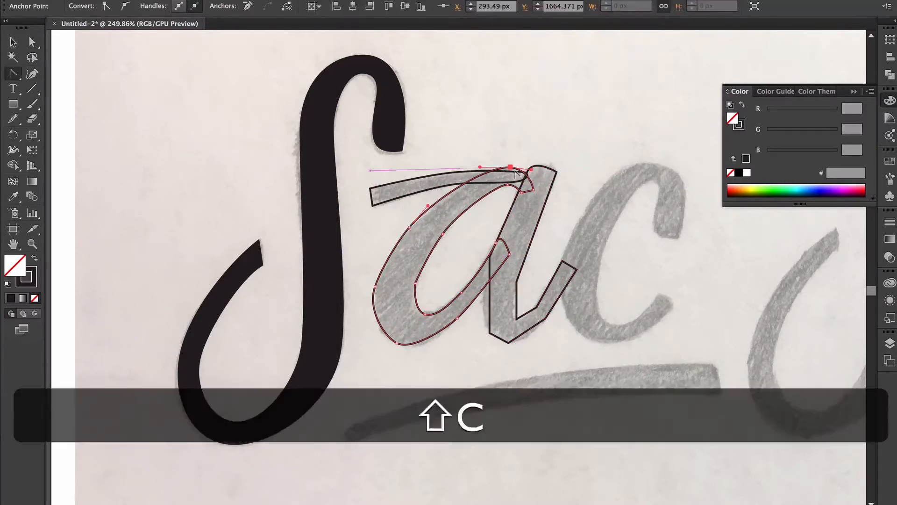
pyautogui.moveTo(490, 257); pyautogui.dragTo(483, 281)
pyautogui.moveTo(490, 333); pyautogui.dragTo(494, 340)
pyautogui.moveTo(509, 342); pyautogui.dragTo(521, 320)
pyautogui.moveTo(516, 282); pyautogui.dragTo(521, 267)
pyautogui.moveTo(426, 314); pyautogui.dragTo(422, 309)
pyautogui.moveTo(421, 309); pyautogui.dragTo(426, 342)
# - Fine-tune the bowl's anchors and reshape the curve at the bottom of the stem
pyautogui.press('n')
pyautogui.hotkey('shift', 'c')
pyautogui.moveTo(397, 343); pyautogui.dragTo(405, 347)
pyautogui.press('a')
pyautogui.moveTo(443, 233); pyautogui.dragTo(443, 236)
pyautogui.click(508, 184)
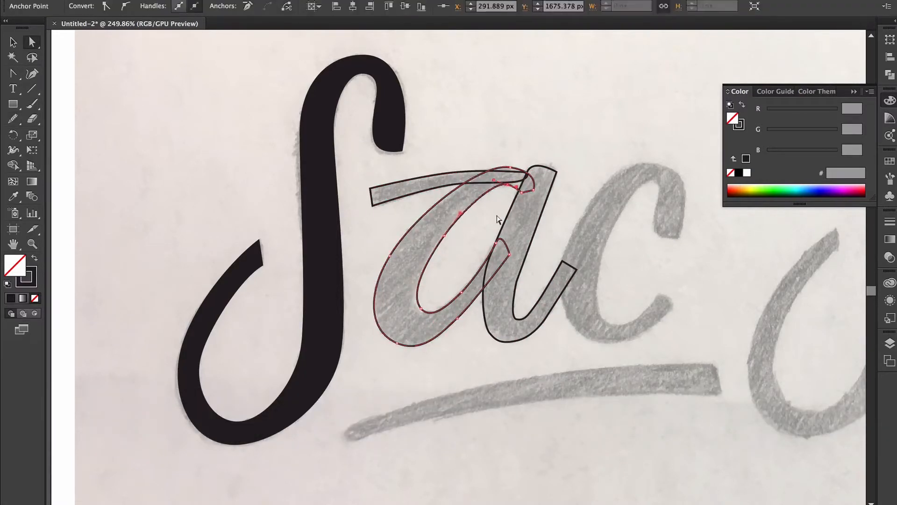
pyautogui.click(535, 293)
pyautogui.click(537, 299)
pyautogui.press('super+z')
pyautogui.hotkey('shift', 'c')
pyautogui.moveTo(504, 341); pyautogui.dragTo(537, 351)
pyautogui.keyDown('super'); pyautogui.click(522, 249); pyautogui.keyUp('super')
pyautogui.press('a')
pyautogui.click(415, 250)
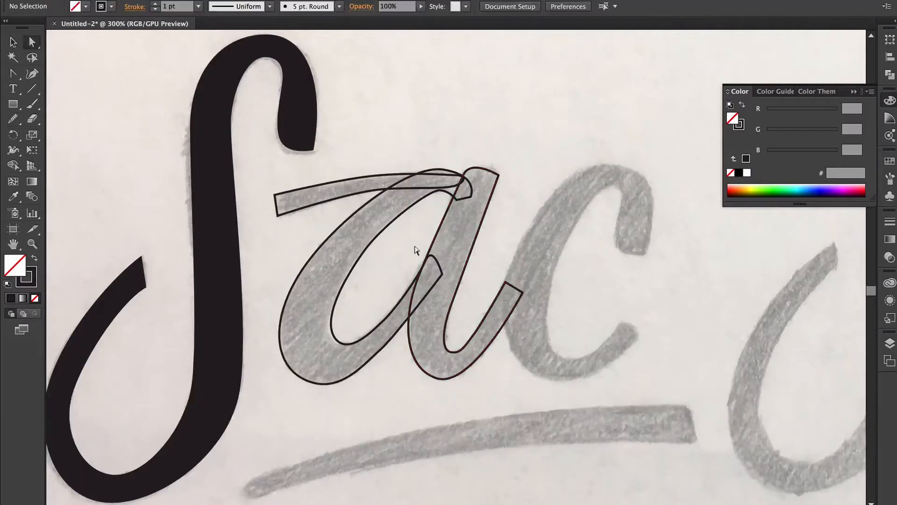
# - Shorten the crossbar's right end and straighten its lower edge, then select the whole a
pyautogui.moveTo(463, 176); pyautogui.dragTo(445, 173)
pyautogui.hotkey('shift', 'c')
pyautogui.moveTo(407, 188); pyautogui.dragTo(377, 190)
pyautogui.press('a')
pyautogui.click(441, 170)
pyautogui.hotkey('alt', 'Left')
pyautogui.click(437, 171)
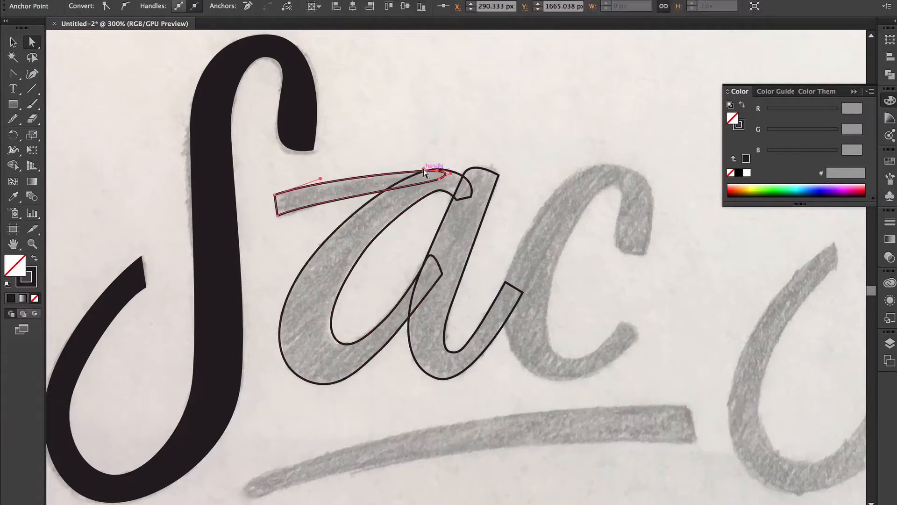
pyautogui.click(509, 159)
pyautogui.press('v')
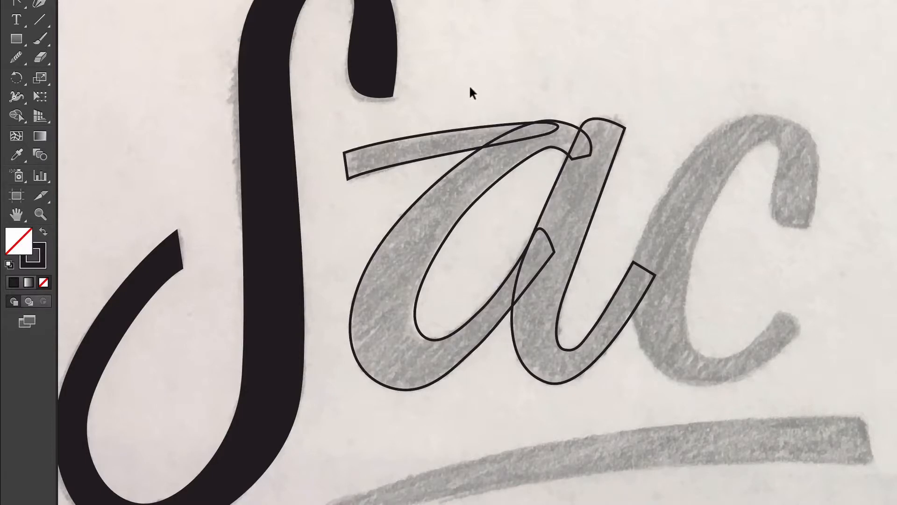
pyautogui.moveTo(471, 87); pyautogui.dragTo(601, 300)
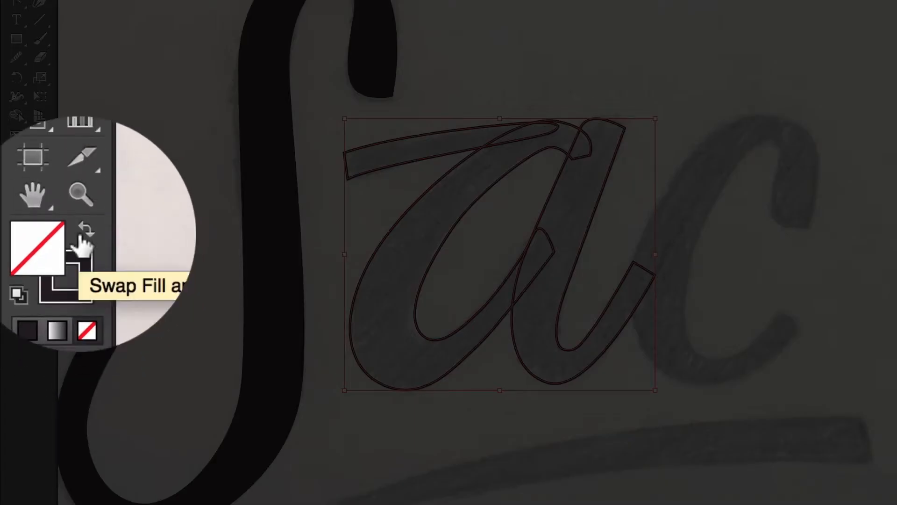
# - Swap the a's fill and stroke so it becomes a solid dark letter with no outline
pyautogui.click(43, 231)
pyautogui.click(609, 63)
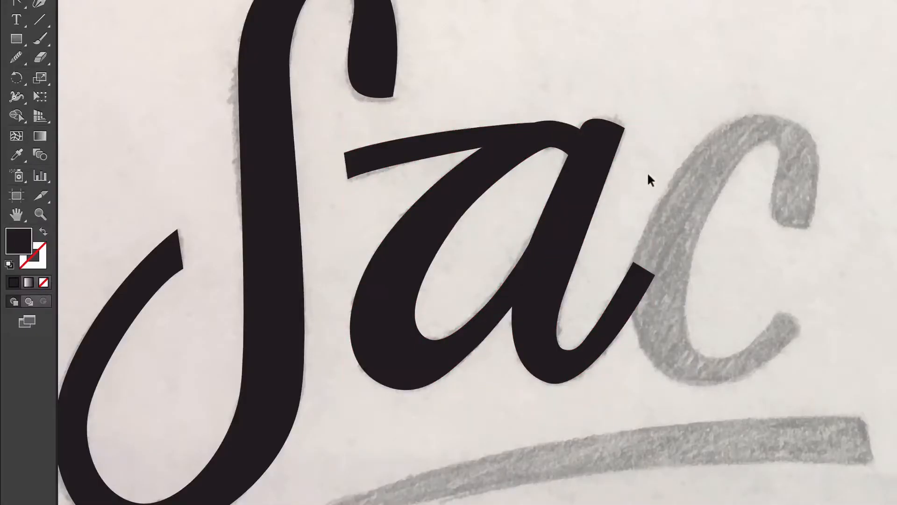
pyautogui.scroll(-4, 656, 227)
pyautogui.hscroll(1, 657, 227)
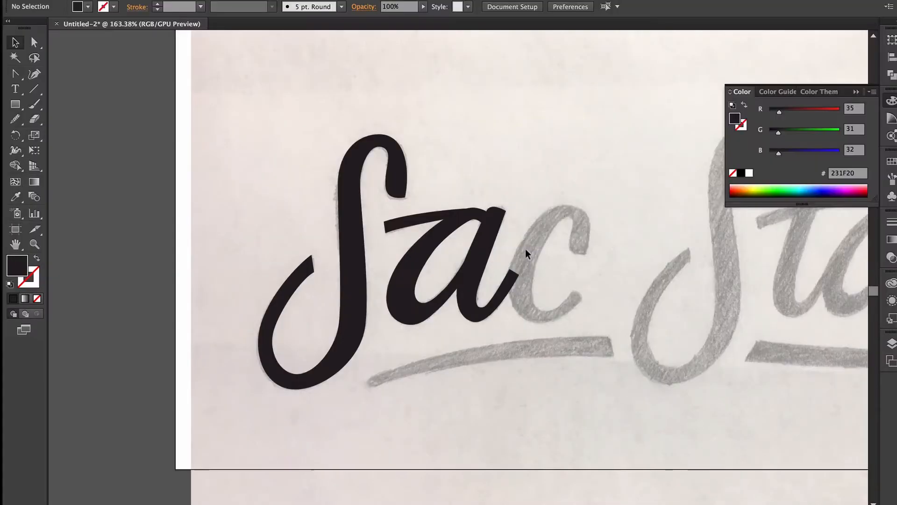
pyautogui.scroll(3, 656, 227)
pyautogui.scroll(-2, 526, 254)
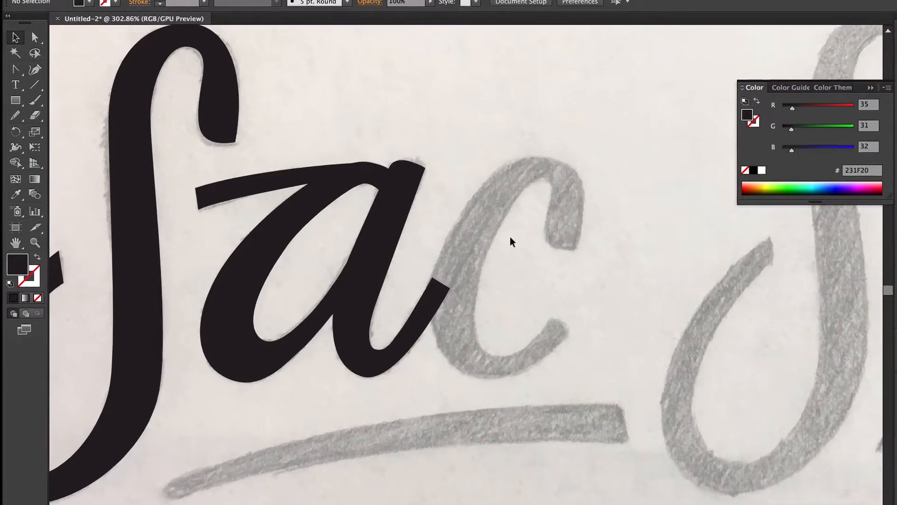
# - Trace the c's outer edge as a stroke-only Pen path, from the top round to the tail
pyautogui.press('p')
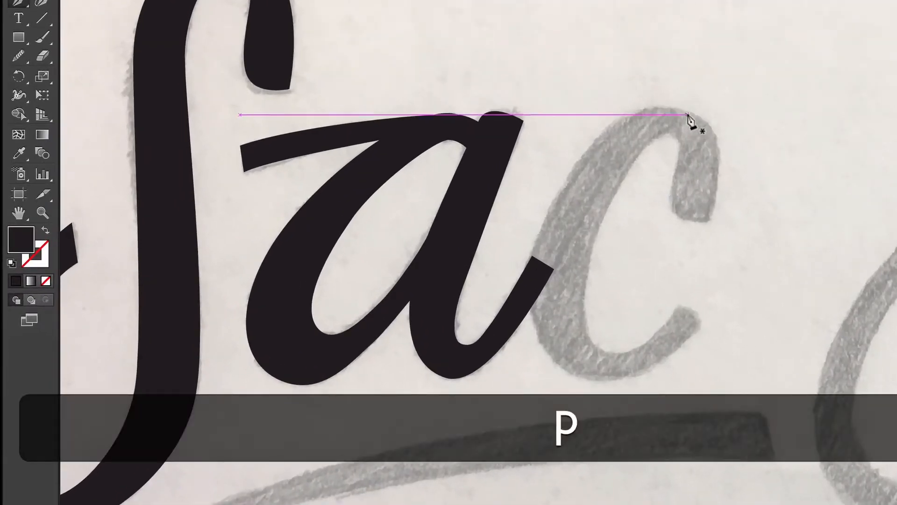
pyautogui.click(682, 111)
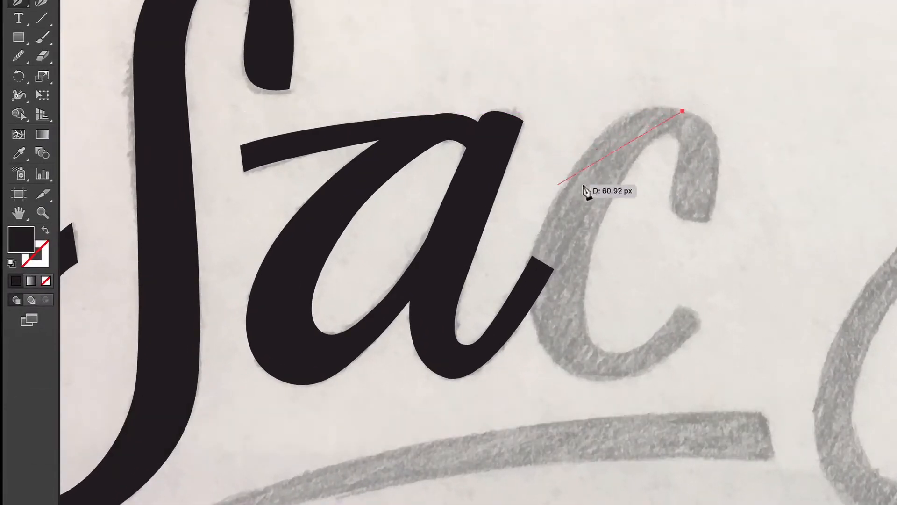
pyautogui.click(532, 248)
pyautogui.click(592, 378)
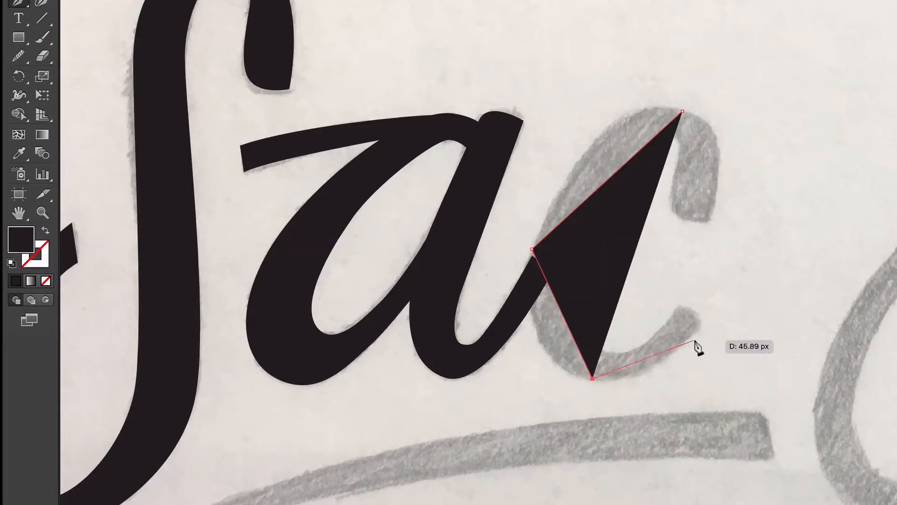
pyautogui.hotkey('shift', 'x')
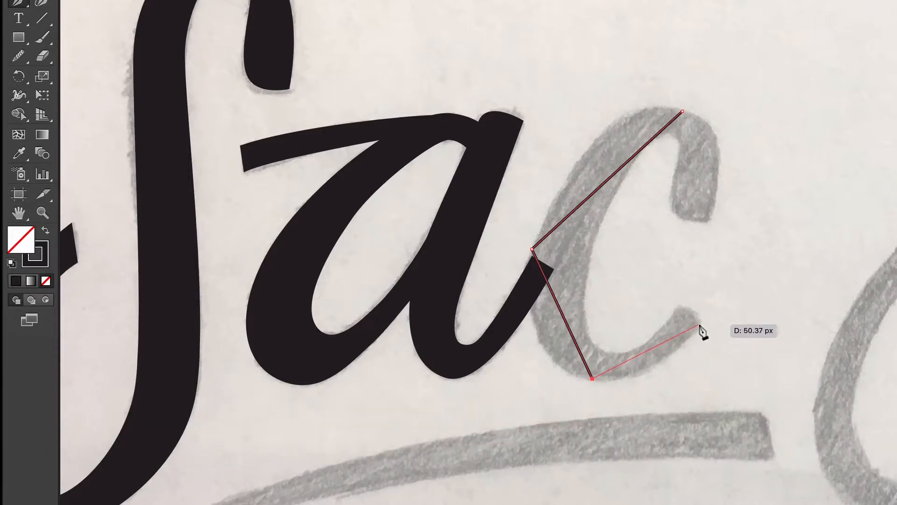
pyautogui.click(698, 324)
# - Trace the c's inner edge and top terminal, closing the outline at its first anchor
pyautogui.click(679, 308)
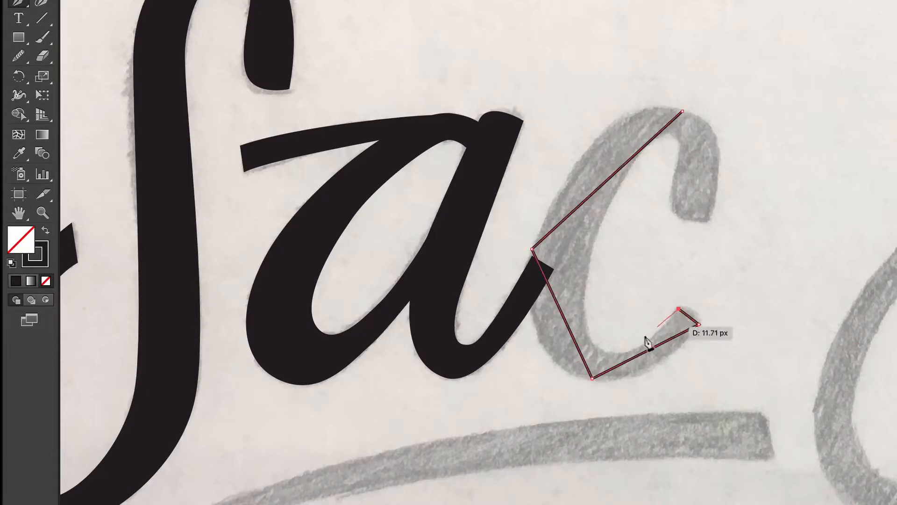
pyautogui.click(603, 350)
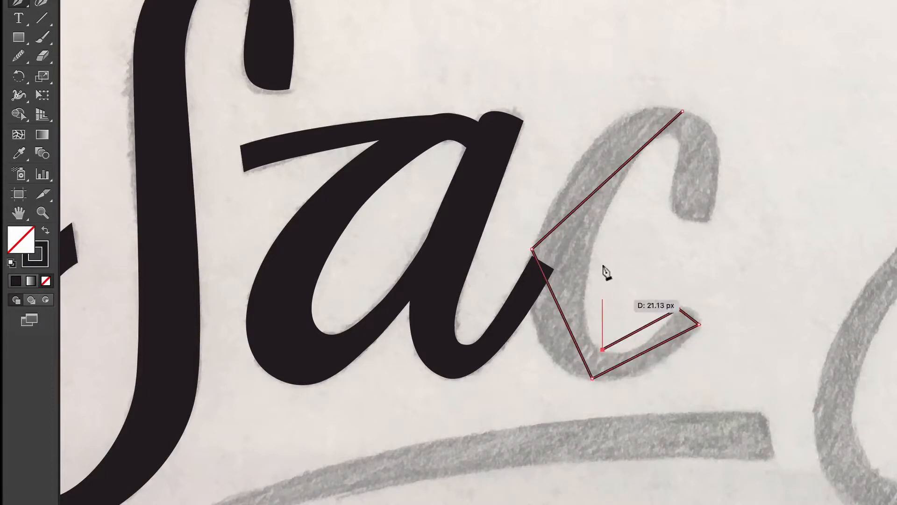
pyautogui.click(592, 238)
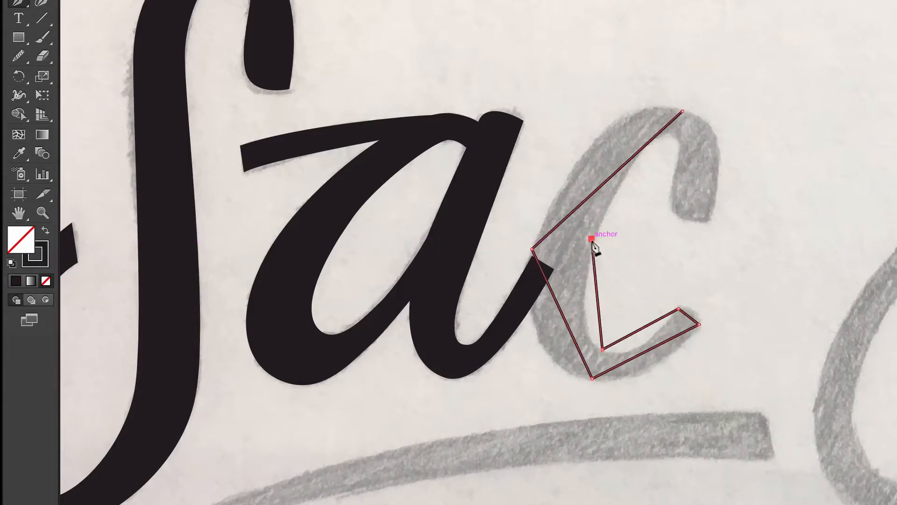
pyautogui.click(670, 133)
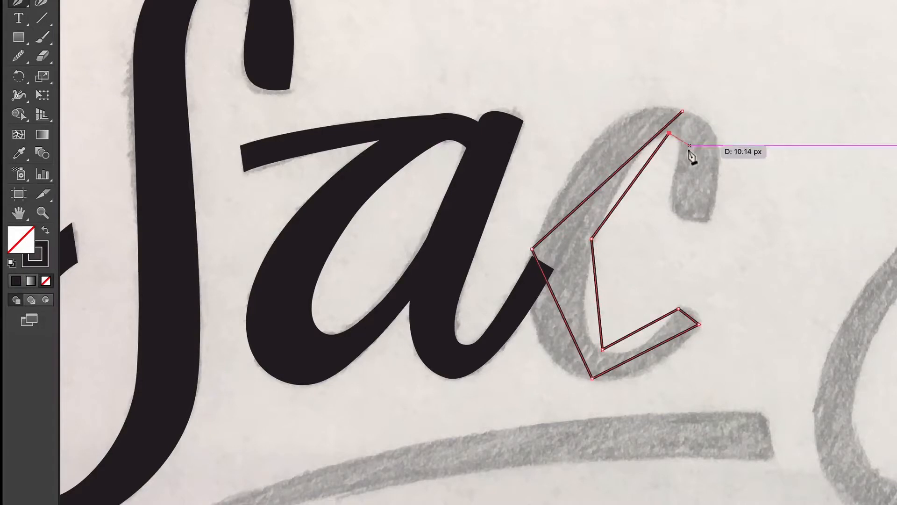
pyautogui.click(679, 154)
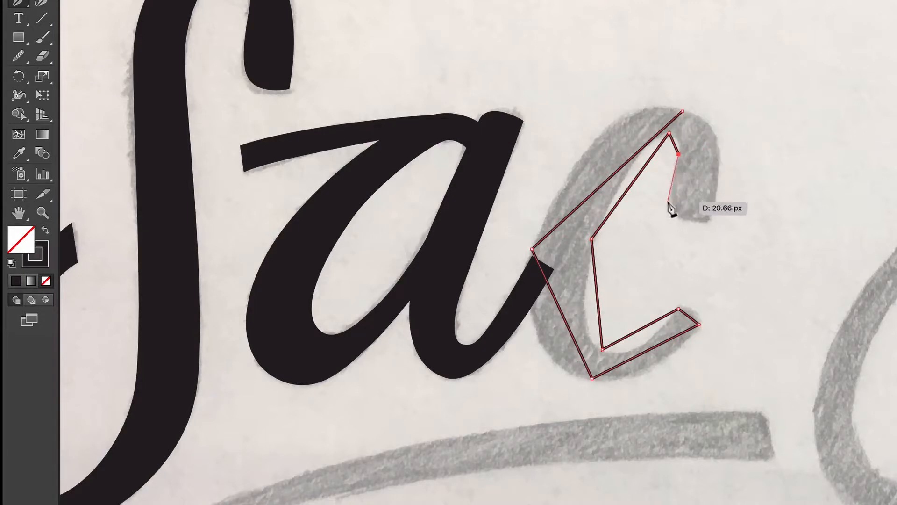
pyautogui.click(668, 204)
pyautogui.click(707, 219)
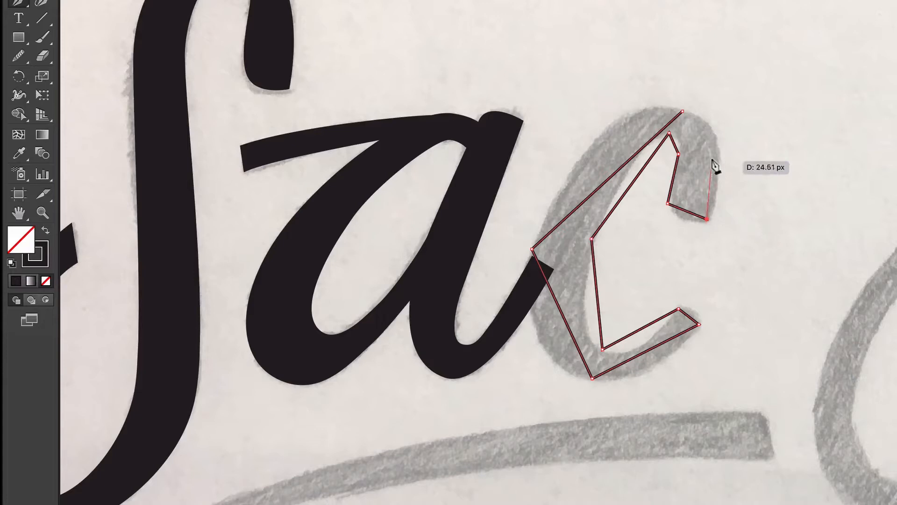
pyautogui.click(683, 112)
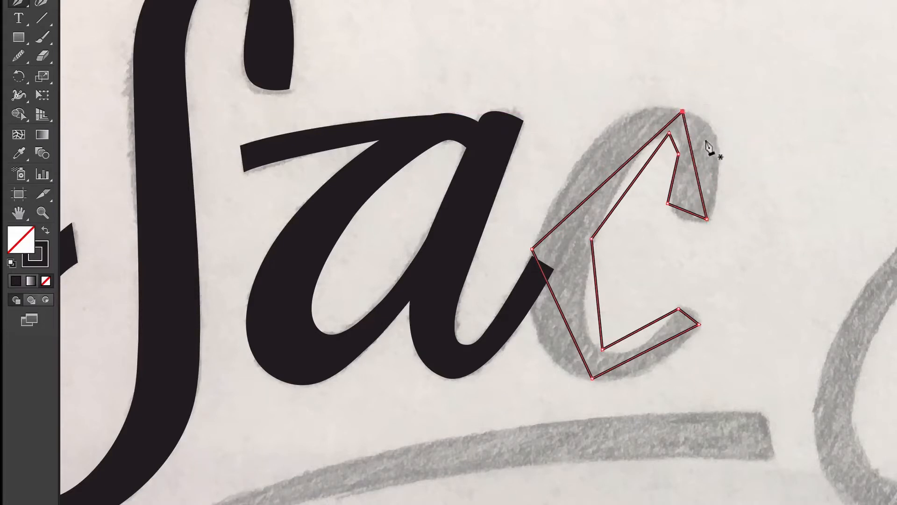
pyautogui.press('shift')
# - Turn the c's top, left and bottom anchors into smooth curves matching the sketch
pyautogui.hotkey('shift', 'c')
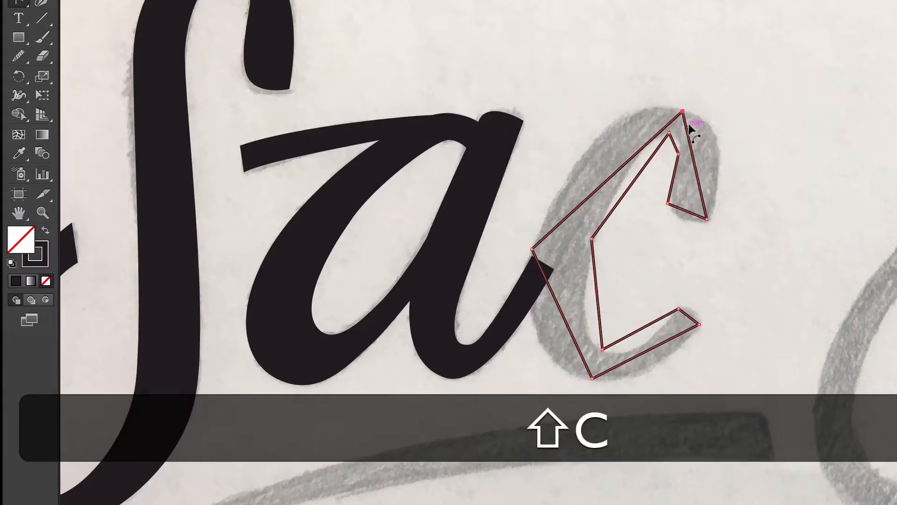
pyautogui.moveTo(682, 112); pyautogui.dragTo(636, 97)
pyautogui.press('shift')
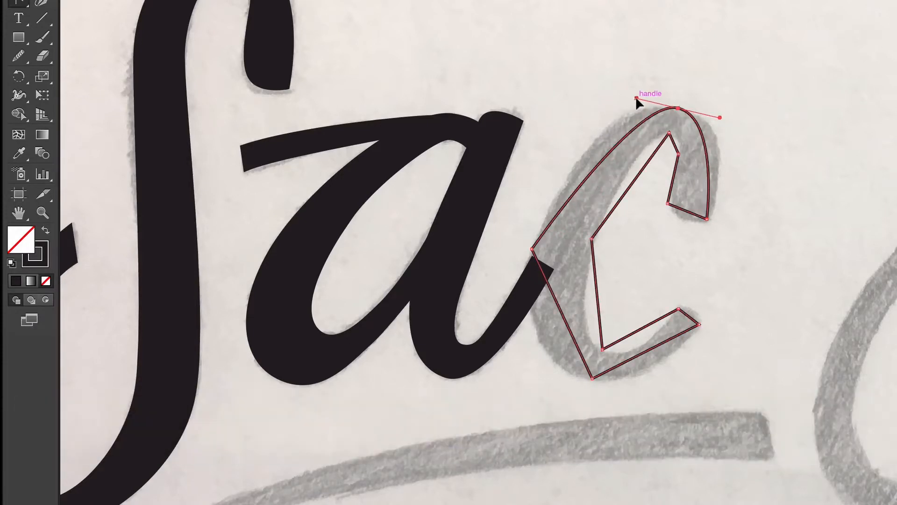
pyautogui.moveTo(532, 250); pyautogui.dragTo(503, 338)
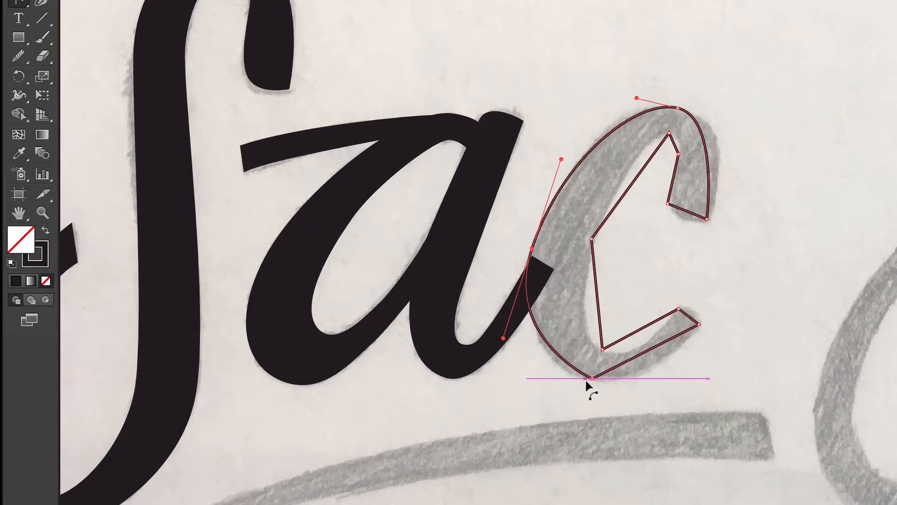
pyautogui.moveTo(592, 377); pyautogui.dragTo(616, 380)
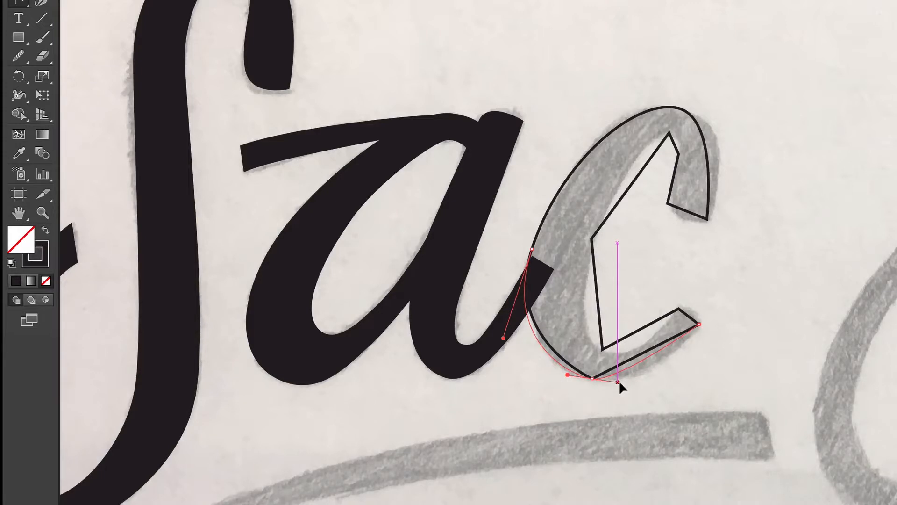
pyautogui.press('space')
pyautogui.press('space')
pyautogui.moveTo(619, 381)
pyautogui.mouseDown()
pyautogui.moveTo(633, 374)
pyautogui.moveTo(609, 377)
pyautogui.moveTo(646, 385)
pyautogui.moveTo(632, 382)
pyautogui.mouseUp()
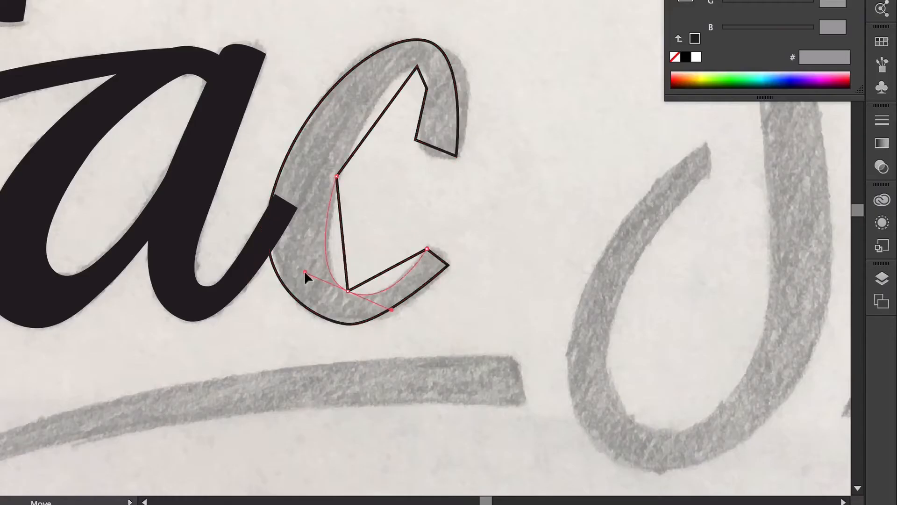
# - Redo the lower curve and round the c's top inner anchors and inner lower corner
pyautogui.press('super+z')
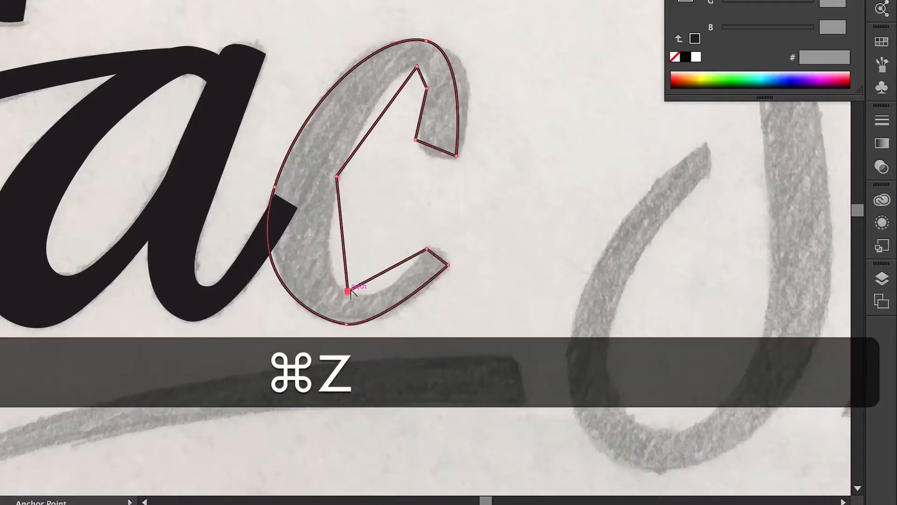
pyautogui.moveTo(340, 170); pyautogui.dragTo(357, 125)
pyautogui.moveTo(417, 67); pyautogui.dragTo(431, 68)
pyautogui.moveTo(427, 88); pyautogui.dragTo(425, 98)
pyautogui.press('space')
pyautogui.moveTo(416, 139); pyautogui.dragTo(473, 96)
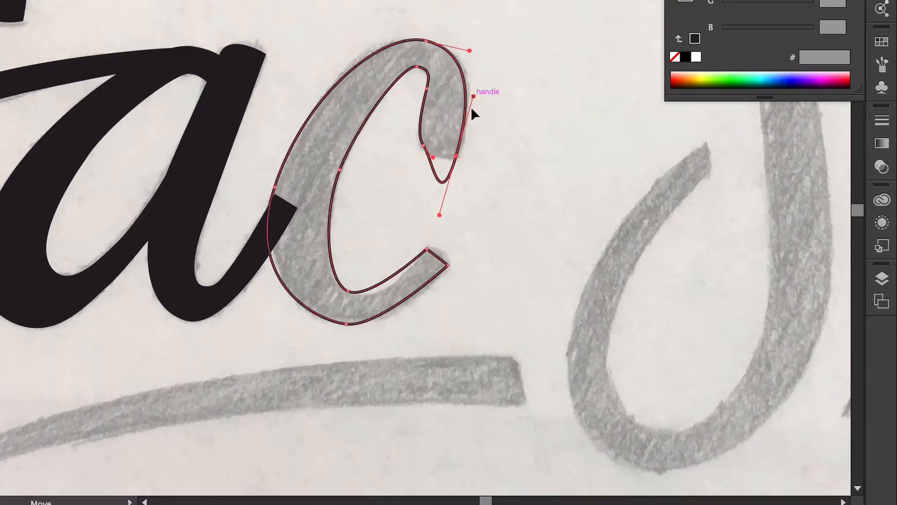
pyautogui.click(439, 215)
# - Round the c's tail tip and outer corner, then fine-tune the top inner anchor's handles
pyautogui.moveTo(427, 249); pyautogui.dragTo(415, 267)
pyautogui.moveTo(447, 265); pyautogui.dragTo(411, 275)
pyautogui.moveTo(443, 221); pyautogui.dragTo(435, 236)
pyautogui.click(448, 265)
pyautogui.press('a')
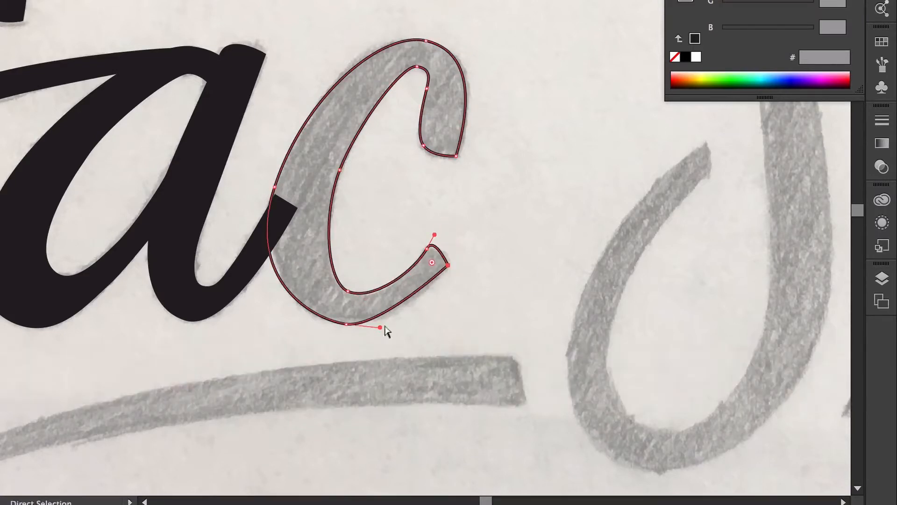
pyautogui.moveTo(381, 327); pyautogui.dragTo(394, 333)
pyautogui.click(417, 66)
pyautogui.moveTo(432, 69); pyautogui.dragTo(415, 66)
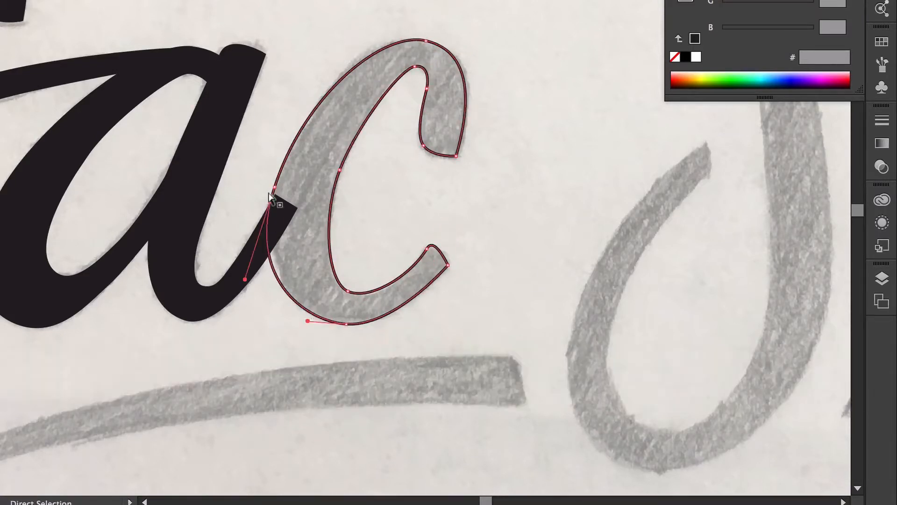
pyautogui.press('c')
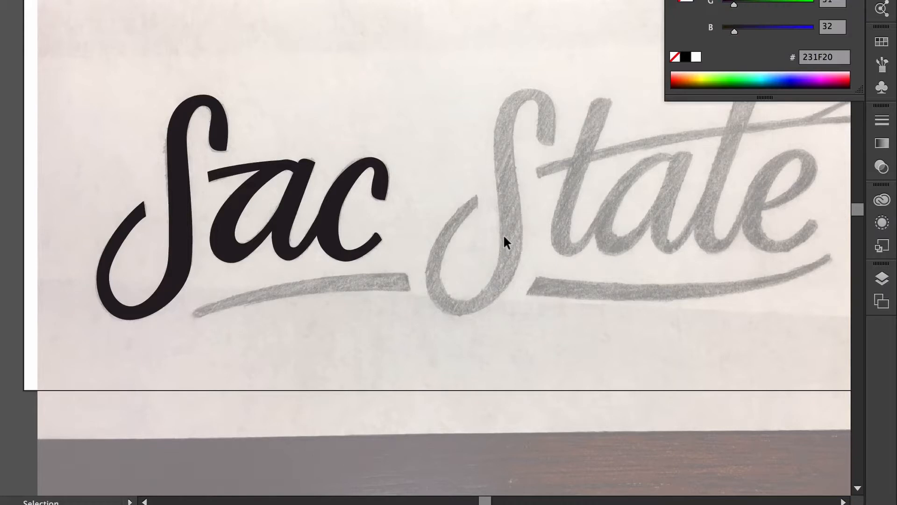
# - With the Pen tool, trace stroke-only straight-edged outlines of the S and first t of State
pyautogui.press('super+equal')
pyautogui.press('super+equal')
pyautogui.press('p')
pyautogui.hotkey('shift', 'x')
pyautogui.click(360, 82)
pyautogui.click(256, 30)
pyautogui.click(256, 317)
pyautogui.click(181, 375)
pyautogui.click(146, 310)
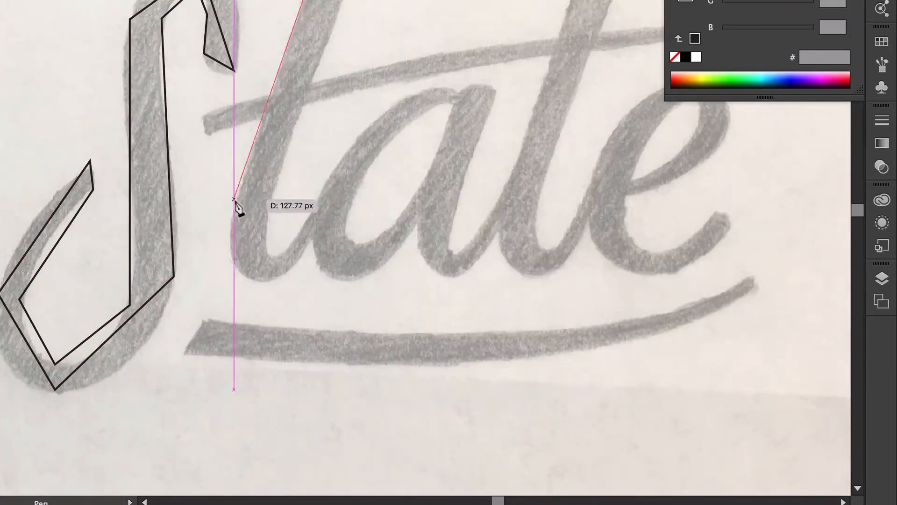
pyautogui.click(234, 202)
pyautogui.click(254, 281)
# - Outline the a's bowl and stem, then close the second t outline
pyautogui.click(305, 254)
pyautogui.click(340, 200)
pyautogui.click(324, 193)
pyautogui.click(274, 258)
pyautogui.click(267, 205)
pyautogui.click(466, 98)
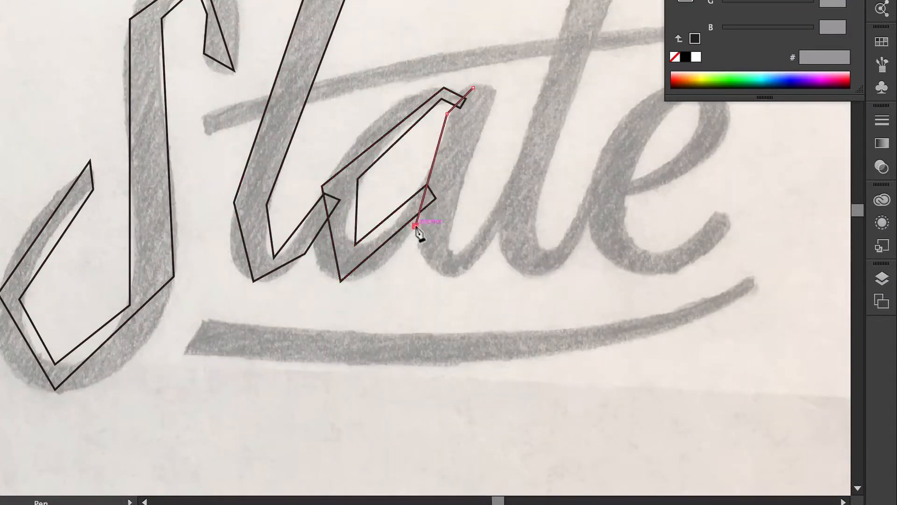
pyautogui.click(521, 192)
pyautogui.click(505, 184)
pyautogui.click(455, 255)
# - Trace and close the e of State, adding one curved anchor
pyautogui.click(463, 188)
pyautogui.click(494, 95)
pyautogui.click(473, 87)
pyautogui.moveTo(584, 154); pyautogui.dragTo(489, 156)
pyautogui.click(413, 176)
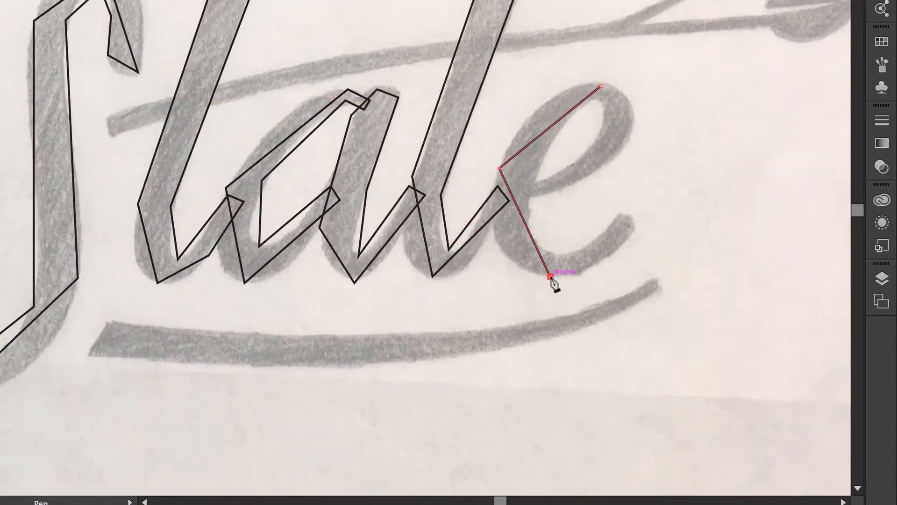
pyautogui.click(518, 192)
# - Trace the branch across State with its tip, leaf and twig, and close it
pyautogui.click(627, 140)
pyautogui.click(601, 86)
pyautogui.click(109, 118)
pyautogui.click(111, 135)
pyautogui.moveTo(322, 29); pyautogui.dragTo(197, 69)
pyautogui.click(640, 65)
pyautogui.click(680, 83)
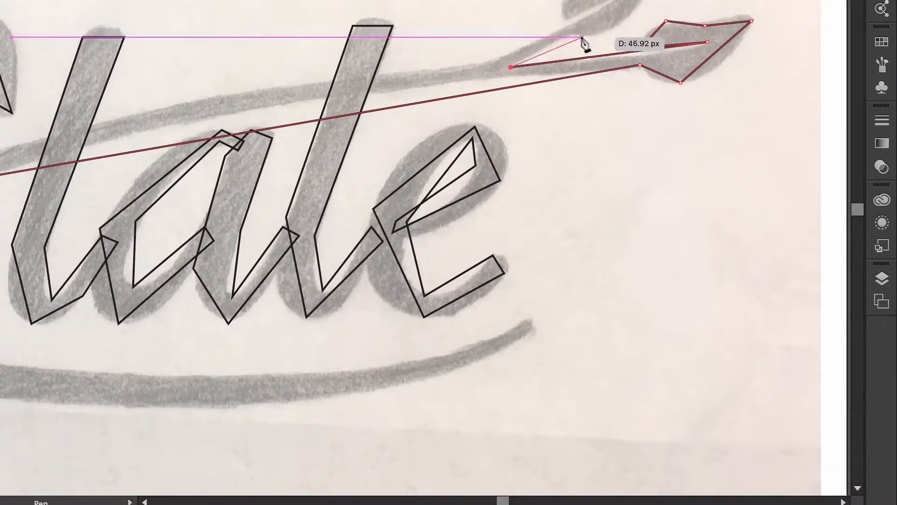
pyautogui.click(614, 1)
# - Trace and close the left swoosh under Sac and the right swoosh under State
pyautogui.click(502, 60)
pyautogui.moveTo(280, 116); pyautogui.dragTo(362, 112)
pyautogui.click(65, 153)
pyautogui.moveTo(400, 160); pyautogui.dragTo(685, 201)
pyautogui.press('super+minus')
pyautogui.click(335, 154)
pyautogui.click(74, 197)
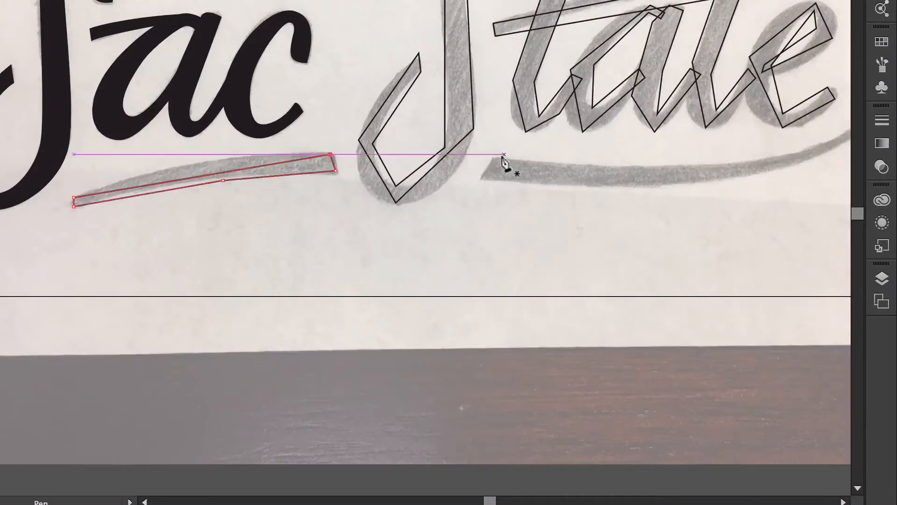
# - Deselect the swoosh and begin curving corners of the S outline with the Anchor Point tool
pyautogui.press('super+equal')
pyautogui.hotkey('shift', 'c')
pyautogui.moveTo(134, 8); pyautogui.dragTo(100, 6)
# - Drag the S outline's corners into smooth curves and square off its left tip
pyautogui.moveTo(72, 52); pyautogui.dragTo(70, 84)
pyautogui.moveTo(71, 300); pyautogui.dragTo(62, 326)
pyautogui.moveTo(7, 351); pyautogui.dragTo(0, 350)
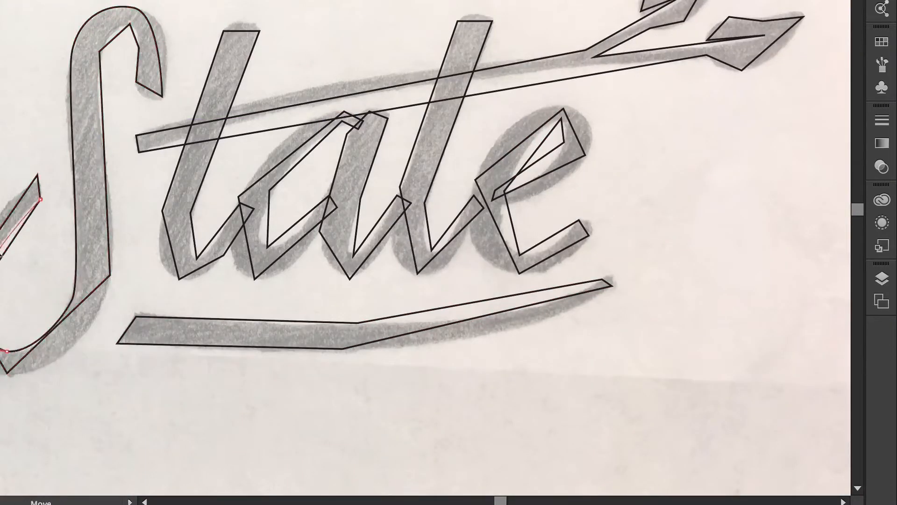
pyautogui.moveTo(40, 199); pyautogui.dragTo(57, 180)
pyautogui.moveTo(37, 175); pyautogui.dragTo(21, 186)
pyautogui.moveTo(7, 373); pyautogui.dragTo(60, 371)
pyautogui.moveTo(111, 275); pyautogui.dragTo(112, 232)
pyautogui.moveTo(99, 51); pyautogui.dragTo(140, 24)
pyautogui.moveTo(136, 82); pyautogui.dragTo(136, 93)
pyautogui.moveTo(162, 97); pyautogui.dragTo(172, 45)
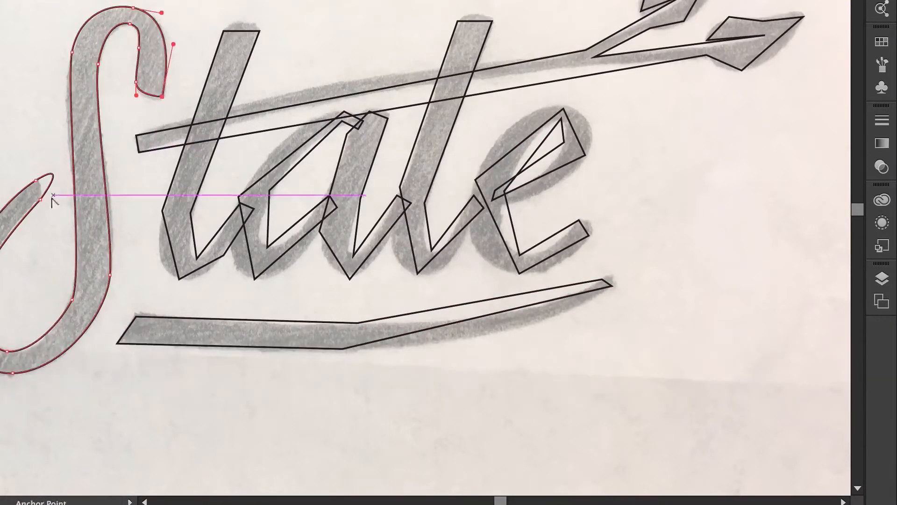
# - Curve the corners of the first t and round the a's bowl and stem
pyautogui.moveTo(56, 180); pyautogui.dragTo(40, 200)
pyautogui.moveTo(223, 31); pyautogui.dragTo(211, 45)
pyautogui.moveTo(162, 211); pyautogui.dragTo(151, 244)
pyautogui.moveTo(179, 279); pyautogui.dragTo(236, 242)
pyautogui.moveTo(196, 258); pyautogui.dragTo(188, 259)
pyautogui.moveTo(345, 111); pyautogui.dragTo(318, 112)
pyautogui.moveTo(238, 196); pyautogui.dragTo(235, 225)
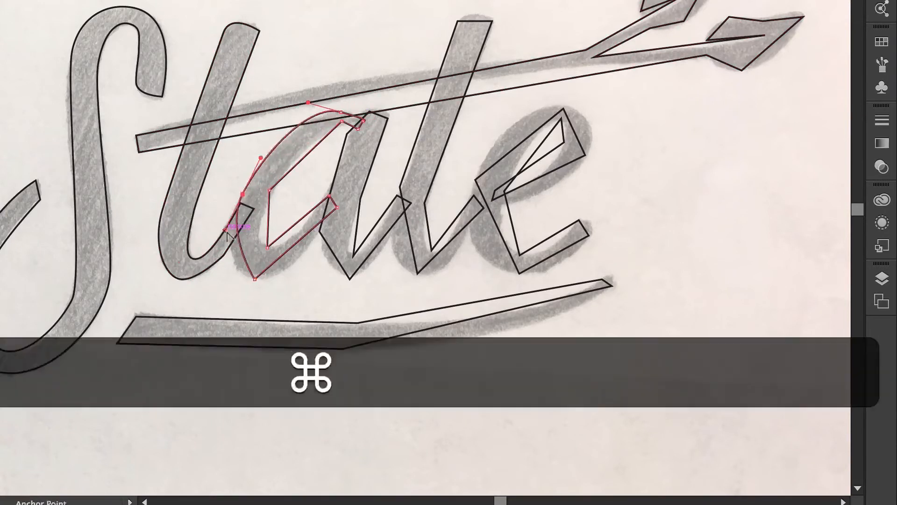
pyautogui.moveTo(255, 279); pyautogui.dragTo(275, 279)
pyautogui.moveTo(267, 247); pyautogui.dragTo(257, 249)
pyautogui.moveTo(270, 190); pyautogui.dragTo(261, 210)
pyautogui.moveTo(342, 121); pyautogui.dragTo(359, 111)
# - Curve the bottom of the second t and straighten its sides
pyautogui.moveTo(350, 279); pyautogui.dragTo(348, 256)
pyautogui.moveTo(417, 273); pyautogui.dragTo(434, 247)
pyautogui.moveTo(424, 203); pyautogui.dragTo(393, 232)
pyautogui.moveTo(476, 180); pyautogui.dragTo(468, 212)
# - Curve the e's outer edge, inner bowl, tail tip and crossbar ends
pyautogui.moveTo(519, 273); pyautogui.dragTo(549, 273)
pyautogui.moveTo(564, 109); pyautogui.dragTo(534, 103)
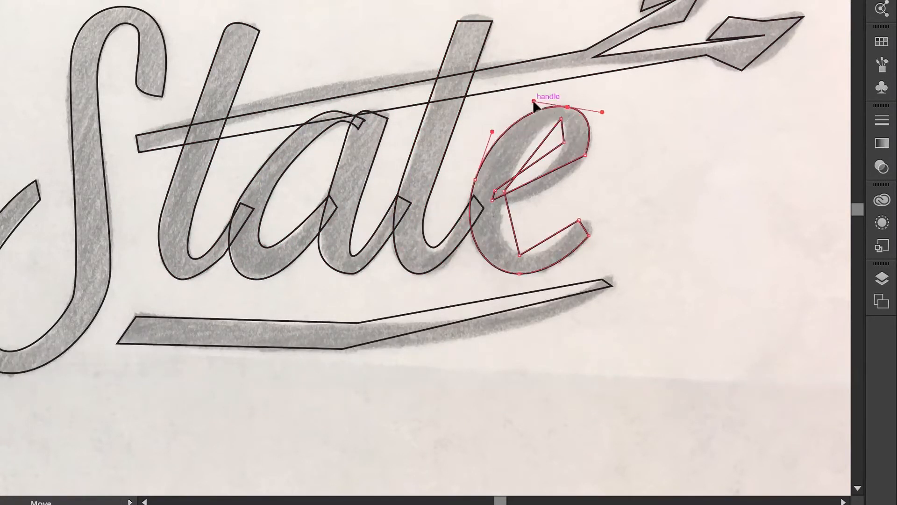
pyautogui.moveTo(585, 155); pyautogui.dragTo(578, 169)
pyautogui.moveTo(560, 119); pyautogui.dragTo(548, 167)
pyautogui.moveTo(504, 191); pyautogui.dragTo(510, 158)
pyautogui.moveTo(519, 255); pyautogui.dragTo(511, 251)
pyautogui.moveTo(579, 220); pyautogui.dragTo(591, 207)
pyautogui.moveTo(589, 236); pyautogui.dragTo(574, 248)
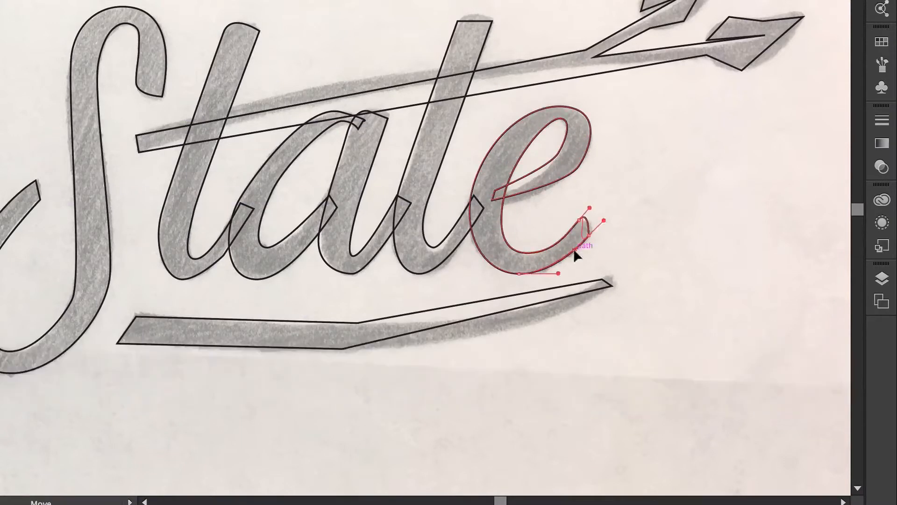
pyautogui.moveTo(492, 200); pyautogui.dragTo(512, 207)
pyautogui.moveTo(495, 190); pyautogui.dragTo(474, 187)
# - Curve the branch's upper and lower edges and square off its left end
pyautogui.moveTo(586, 50); pyautogui.dragTo(582, 51)
pyautogui.moveTo(136, 135); pyautogui.dragTo(91, 162)
pyautogui.moveTo(583, 51); pyautogui.dragTo(496, 61)
pyautogui.moveTo(669, 42); pyautogui.dragTo(583, 52)
pyautogui.click(136, 135)
pyautogui.moveTo(139, 152); pyautogui.dragTo(213, 128)
# - Curve the leaf outline, checking its shape by toggling fill, then refine its upper edge
pyautogui.moveTo(742, 70); pyautogui.dragTo(771, 72)
pyautogui.moveTo(803, 17); pyautogui.dragTo(804, 6)
pyautogui.moveTo(728, 17); pyautogui.dragTo(715, 21)
pyautogui.moveTo(762, 21)
pyautogui.mouseDown()
pyautogui.moveTo(744, 18)
pyautogui.moveTo(748, 39)
pyautogui.moveTo(766, 42)
pyautogui.mouseUp()
pyautogui.click(765, 35)
pyautogui.hotkey('shift', 'c')
pyautogui.click(707, 38)
pyautogui.hotkey('shift', 'x')
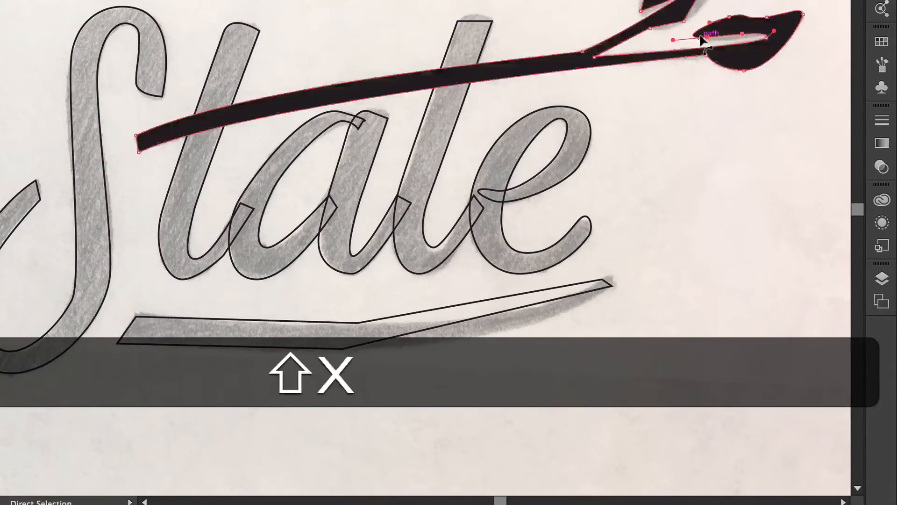
pyautogui.hotkey('shift', 'x')
pyautogui.moveTo(675, 38); pyautogui.dragTo(707, 22)
pyautogui.moveTo(715, 20)
pyautogui.mouseDown()
pyautogui.moveTo(696, 15)
pyautogui.moveTo(702, 10)
pyautogui.mouseUp()
pyautogui.hotkey('shift', 'c')
# - Refine the a's stroke ends and curve the top of its stem with Direct Selection
pyautogui.press('a')
pyautogui.click(647, 98)
pyautogui.hscroll(-1, 420, 122)
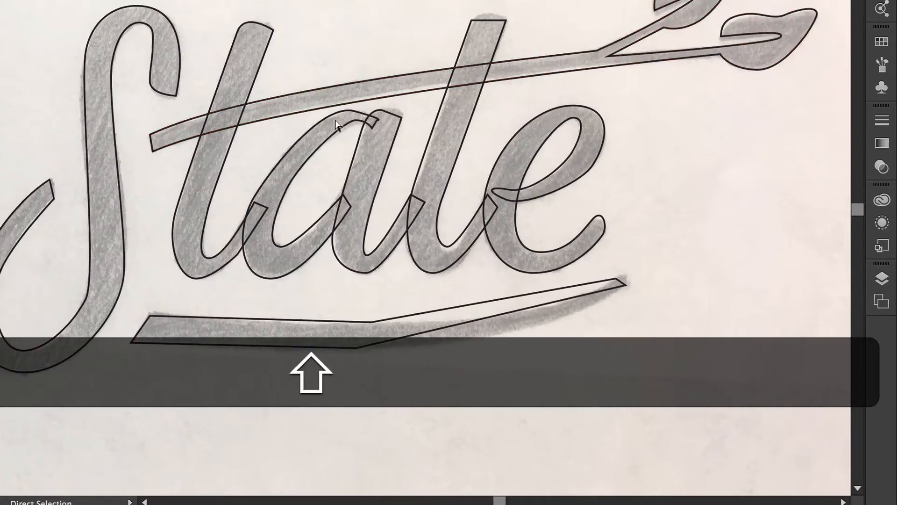
pyautogui.moveTo(362, 136)
pyautogui.mouseDown()
pyautogui.moveTo(386, 115)
pyautogui.moveTo(367, 140)
pyautogui.mouseUp()
pyautogui.click(402, 117)
pyautogui.hotkey('shift', 'c')
pyautogui.moveTo(380, 111)
pyautogui.mouseDown()
pyautogui.moveTo(399, 111)
pyautogui.moveTo(384, 107)
pyautogui.mouseUp()
pyautogui.press('a')
pyautogui.click(392, 205)
pyautogui.hscroll(-10, 393, 206)
# - Curve the Sac underline's edges and the State underline's top, bottom, tip and corners
pyautogui.hotkey('shift', 'c')
pyautogui.moveTo(1, 296); pyautogui.dragTo(152, 215)
pyautogui.press('shift+super+z')
pyautogui.moveTo(5, 312); pyautogui.dragTo(43, 300)
pyautogui.moveTo(346, 275); pyautogui.dragTo(514, 274)
pyautogui.hscroll(10, 399, 285)
pyautogui.moveTo(664, 208); pyautogui.dragTo(696, 198)
pyautogui.moveTo(380, 254); pyautogui.dragTo(326, 253)
pyautogui.moveTo(660, 207); pyautogui.dragTo(671, 201)
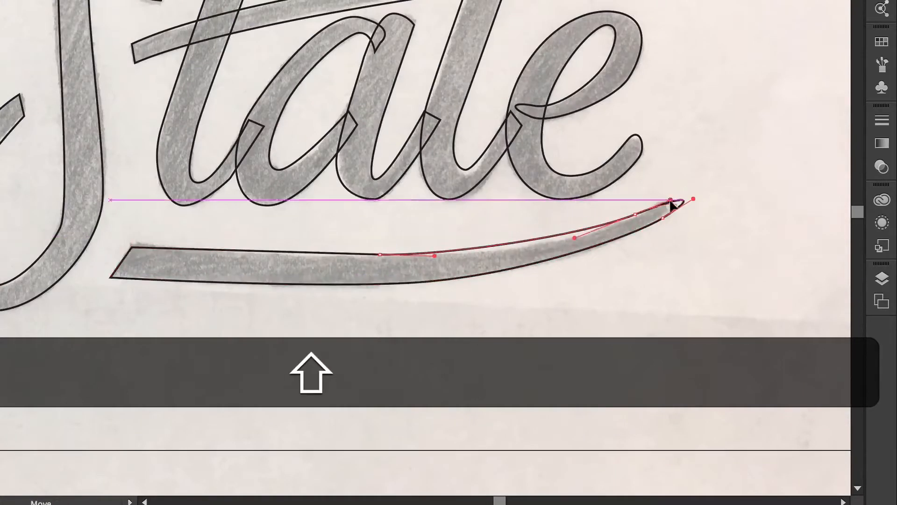
pyautogui.moveTo(131, 246); pyautogui.dragTo(131, 233)
pyautogui.moveTo(111, 278); pyautogui.dragTo(118, 284)
# - Reshape the State underline's lower-right curve, then check the branch's fork anchor and deselect
pyautogui.press('a')
pyautogui.click(137, 245)
pyautogui.hotkey('shift', 'Left')
pyautogui.click(662, 219)
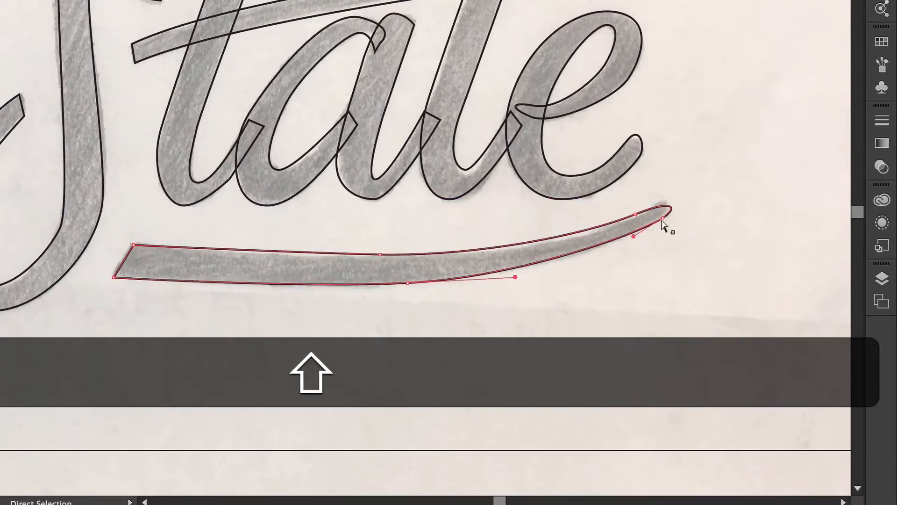
pyautogui.moveTo(635, 237); pyautogui.dragTo(629, 243)
pyautogui.press('shift+super+a')
pyautogui.scroll(5, 636, 269)
pyautogui.scroll(-3, 550, 124)
pyautogui.click(611, 73)
pyautogui.press('shift+super+a')
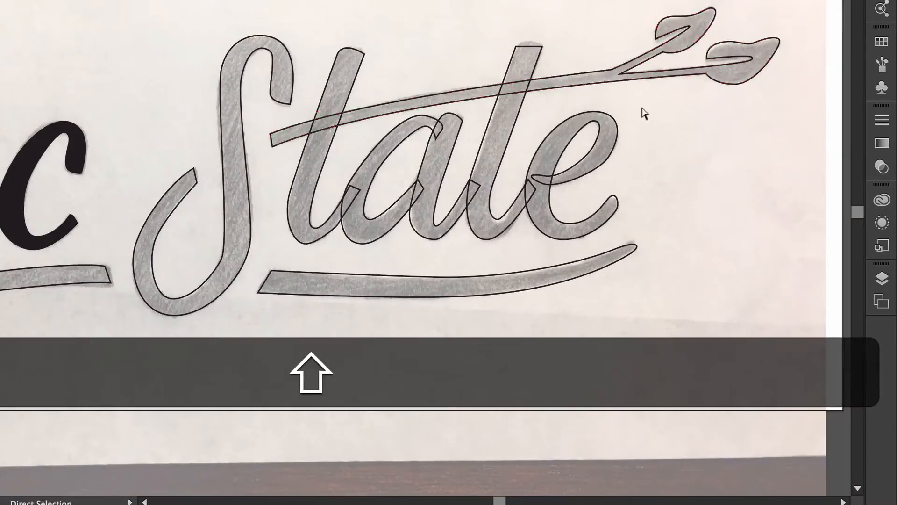
# - Reshape the right leaf's curve and move its lower-left anchor down slightly
pyautogui.scroll(5, 794, 42)
pyautogui.click(678, 88)
pyautogui.moveTo(678, 79); pyautogui.dragTo(678, 75)
pyautogui.moveTo(582, 88); pyautogui.dragTo(581, 92)
pyautogui.press('shift+super+a')
pyautogui.scroll(-5, 360, 129)
pyautogui.scroll(2, 361, 133)
pyautogui.hscroll(-4, 386, 255)
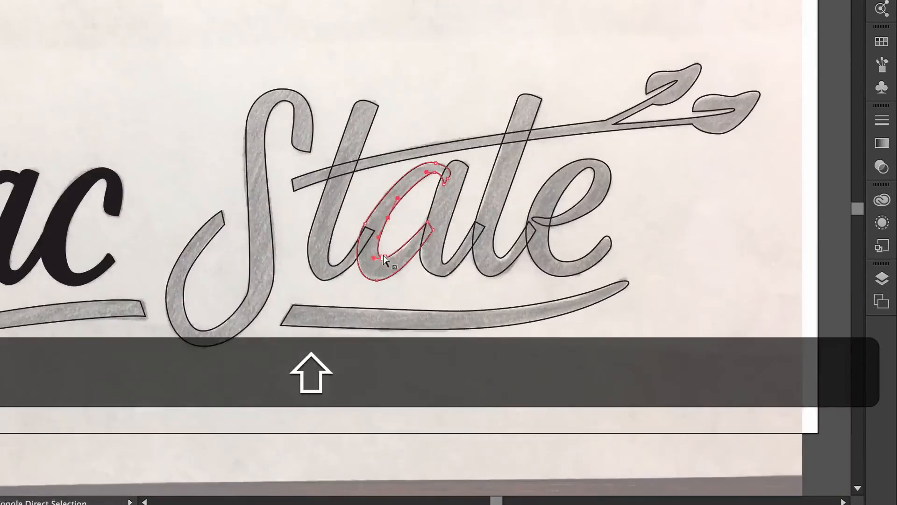
pyautogui.hscroll(-3, 411, 260)
# - Fill the traced State lettering black and nudge an anchor on the a stem down
pyautogui.press('v')
pyautogui.hotkey('shift', 'x')
pyautogui.press('a')
pyautogui.click(481, 199)
pyautogui.hotkey('shift', 'Down')
# - Adjust the S's anchors, nudging one down and pulling its lower-right point upward
pyautogui.click(304, 286)
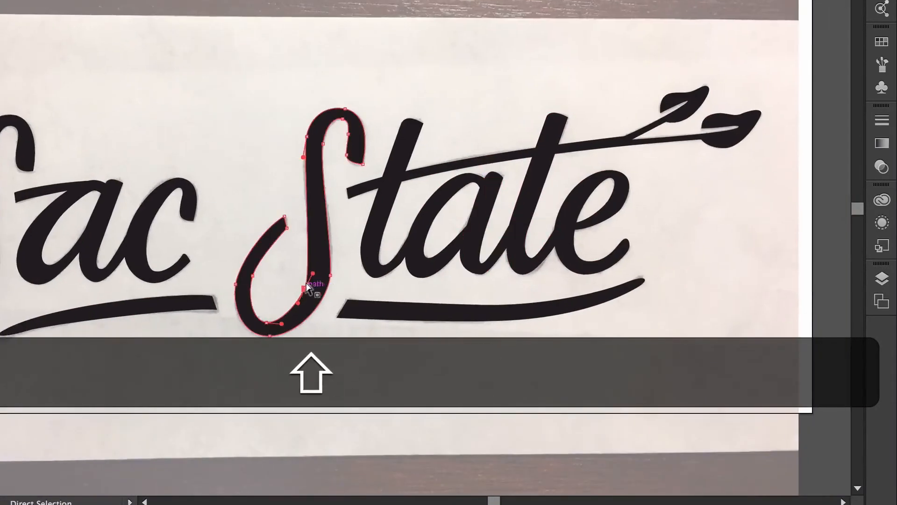
pyautogui.click(304, 139)
pyautogui.hotkey('shift', 'Down')
pyautogui.moveTo(330, 275); pyautogui.dragTo(336, 244)
pyautogui.click(363, 372)
pyautogui.click(469, 227)
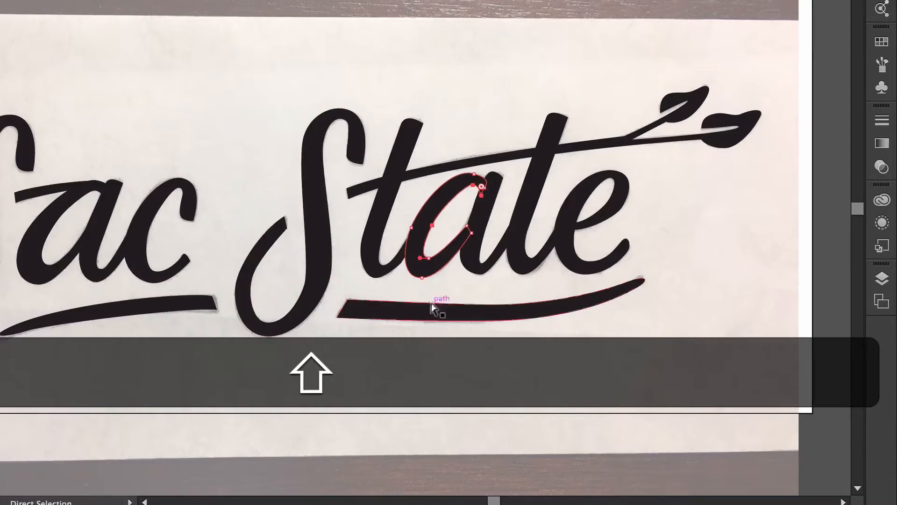
pyautogui.click(442, 353)
# - Convert the branch's stem-junction anchor to reshape its lower stem
pyautogui.click(636, 139)
pyautogui.hotkey('shift', 'c')
pyautogui.click(636, 138)
pyautogui.press('a')
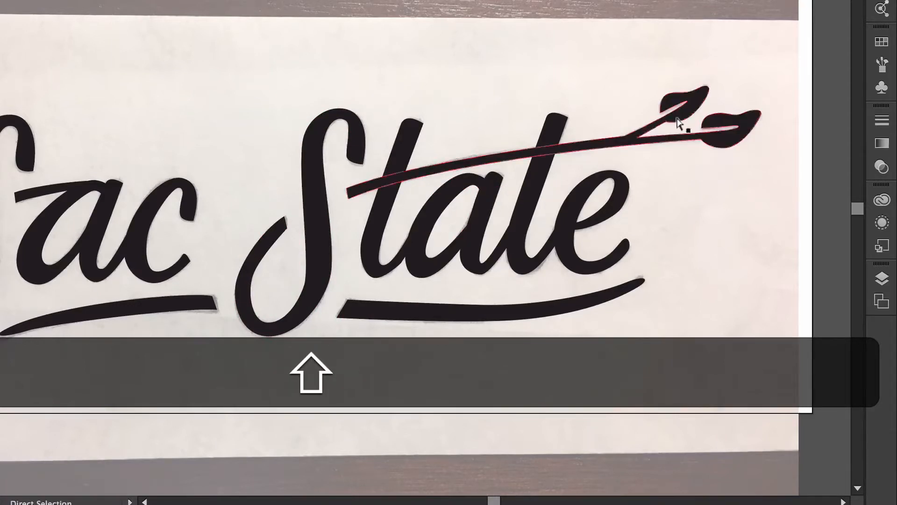
pyautogui.click(664, 284)
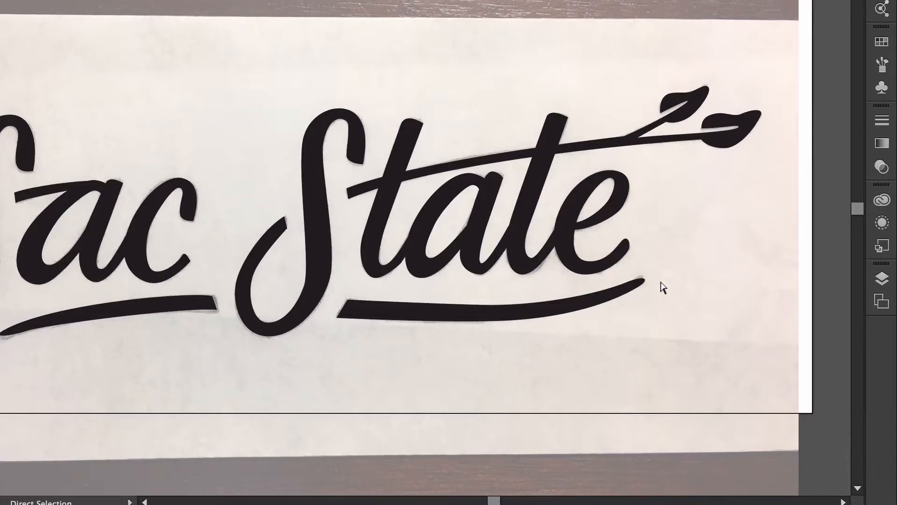
# - Inspect the S's anchors, then marquee-select all the Sac State lettering
pyautogui.click(323, 210)
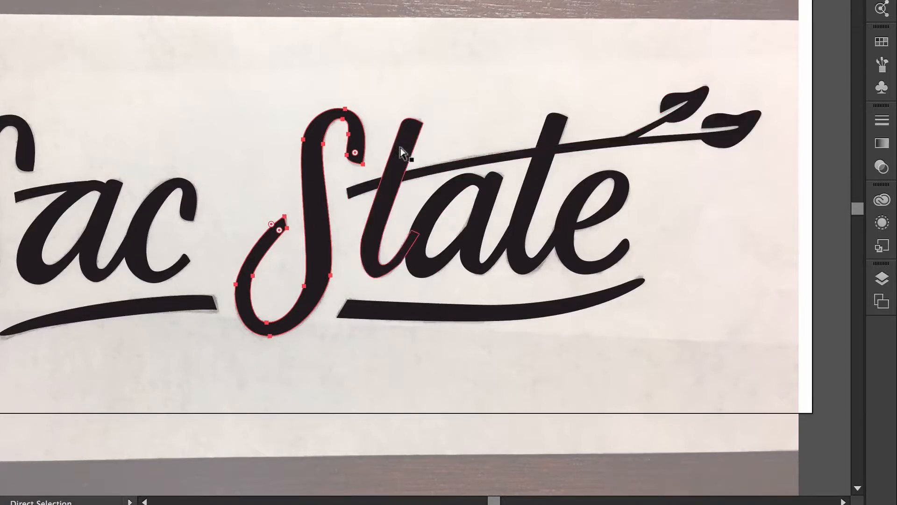
pyautogui.click(731, 278)
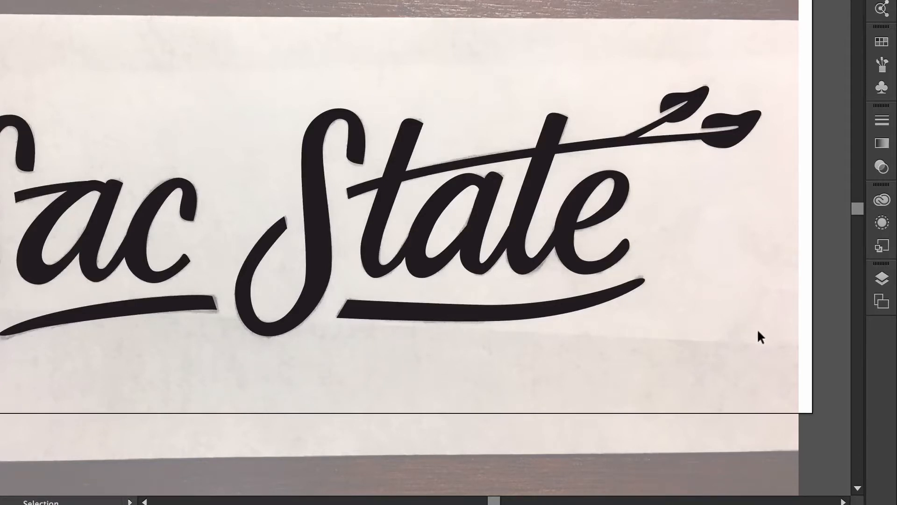
pyautogui.moveTo(0, 46); pyautogui.dragTo(0, 48)
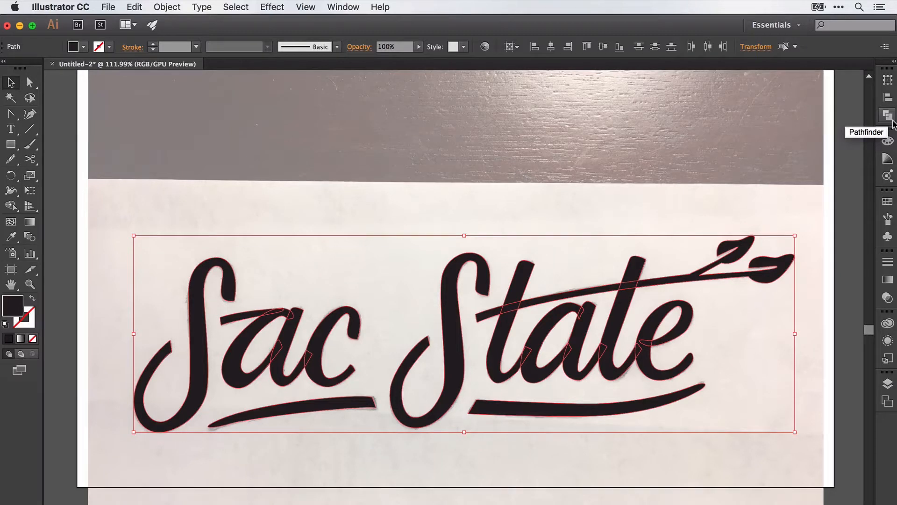
# - Unite all the selected Sac State lettering pieces using the Pathfinder panel
pyautogui.click(341, 5)
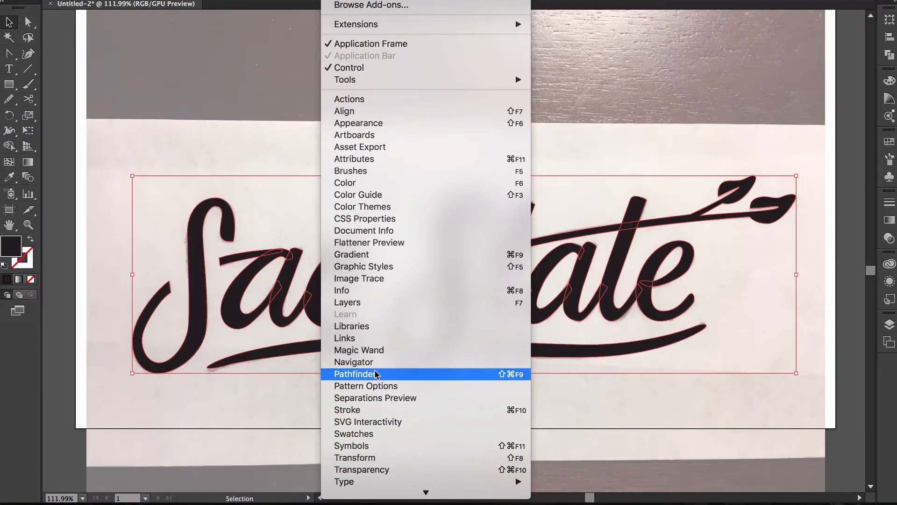
pyautogui.click(377, 374)
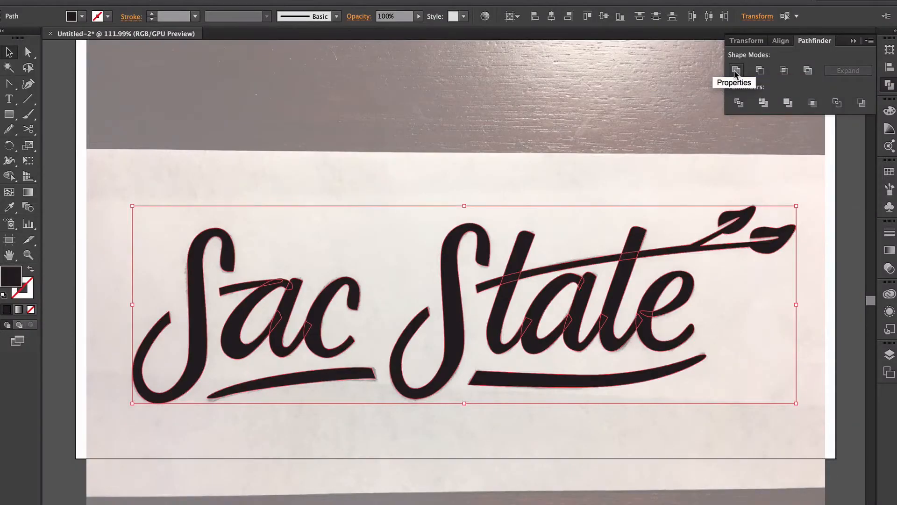
pyautogui.click(735, 71)
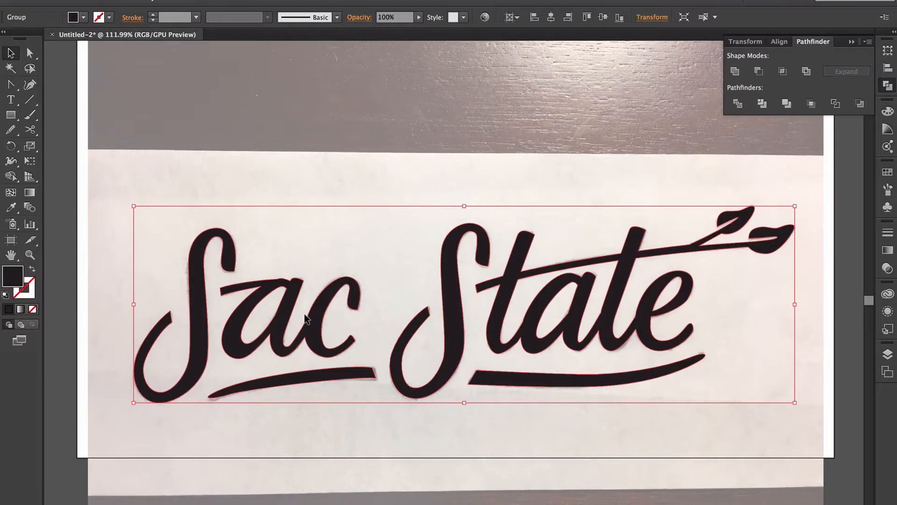
pyautogui.click(887, 87)
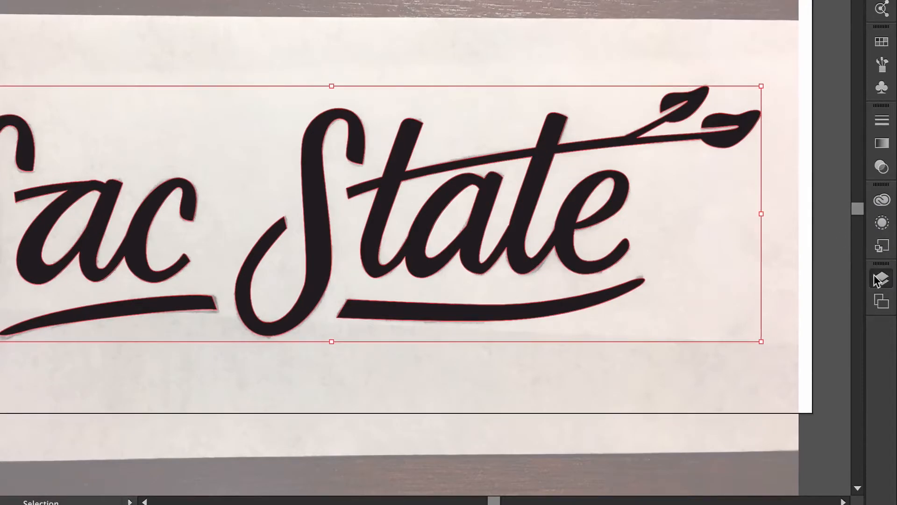
# - Hide Layer 1 holding the sketch photo, deselect, and zoom out to view the lettering
pyautogui.click(878, 278)
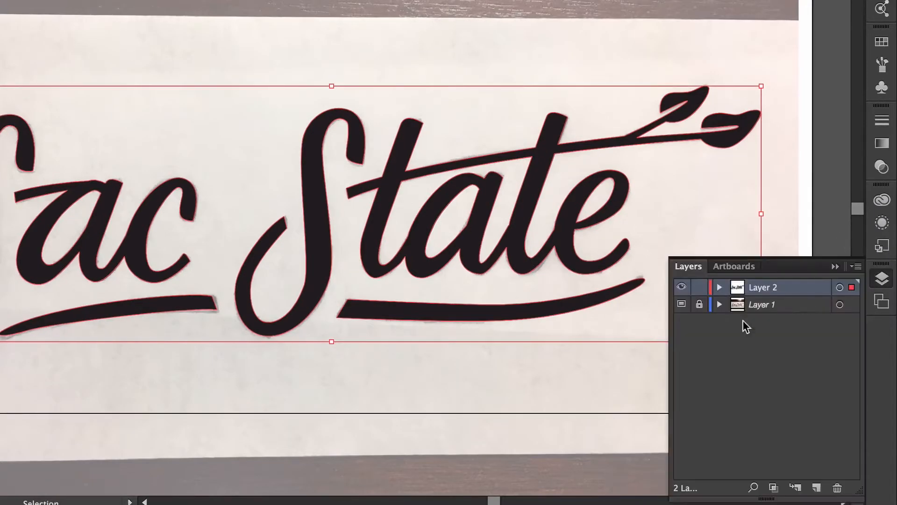
pyautogui.click(682, 305)
pyautogui.click(579, 32)
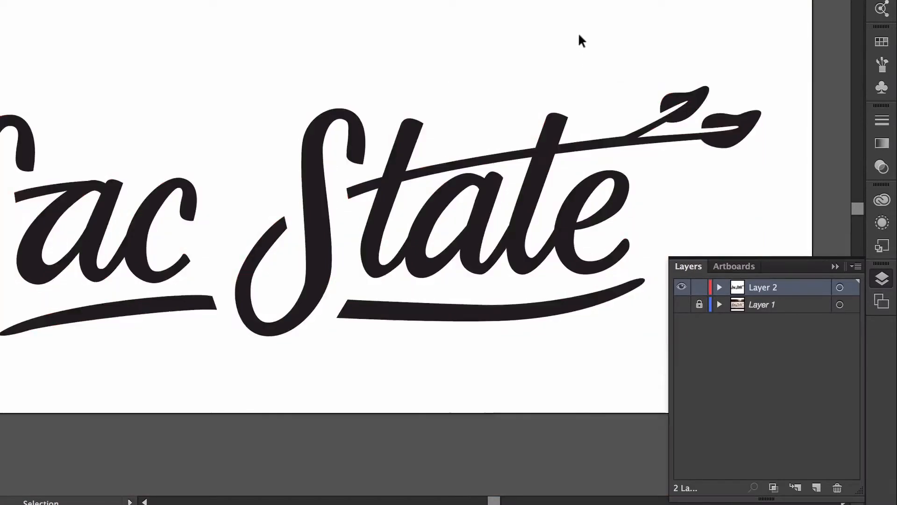
pyautogui.scroll(-5, 484, 67)
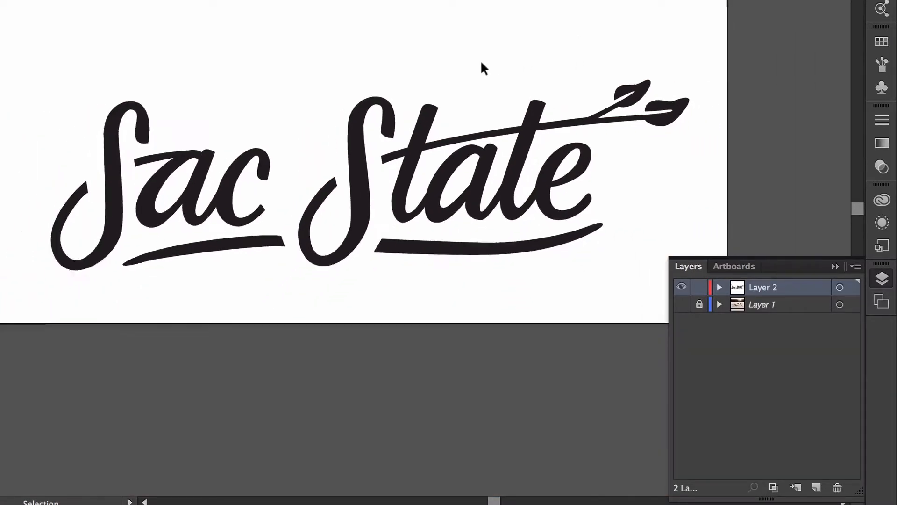
pyautogui.hscroll(3, 482, 64)
pyautogui.scroll(4, 481, 63)
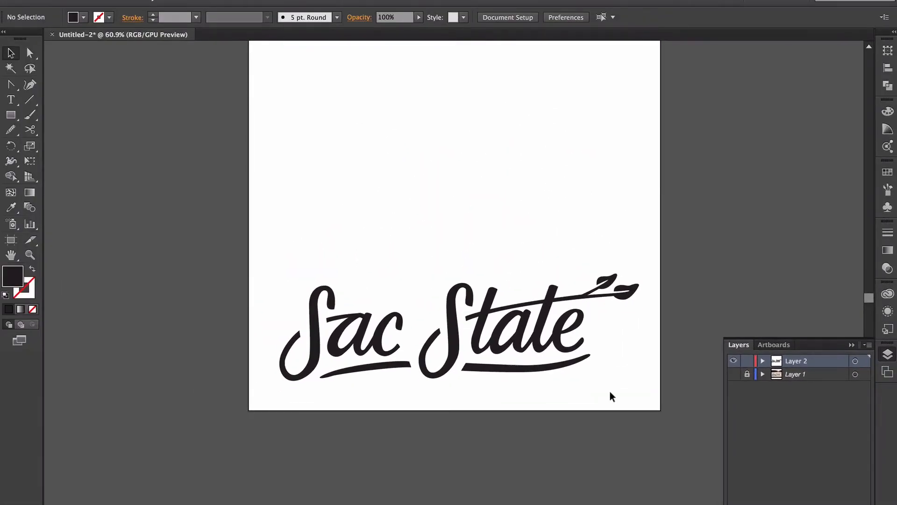
# - Select the lettering and try a green fill from the fill swatches
pyautogui.moveTo(608, 392); pyautogui.dragTo(255, 223)
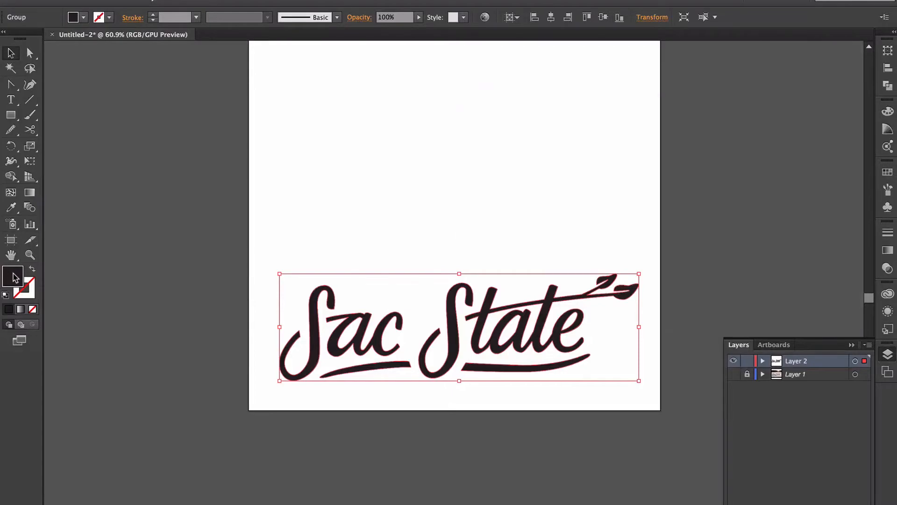
pyautogui.doubleClick(13, 277)
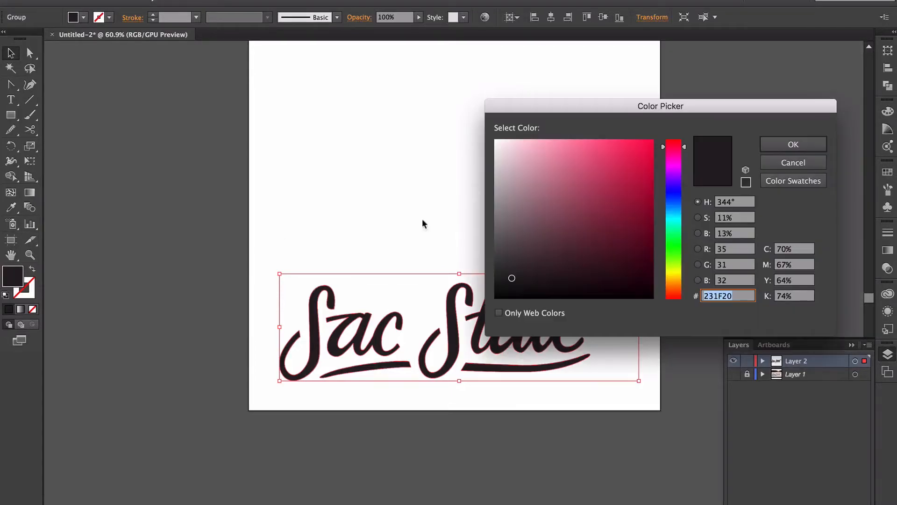
pyautogui.click(799, 182)
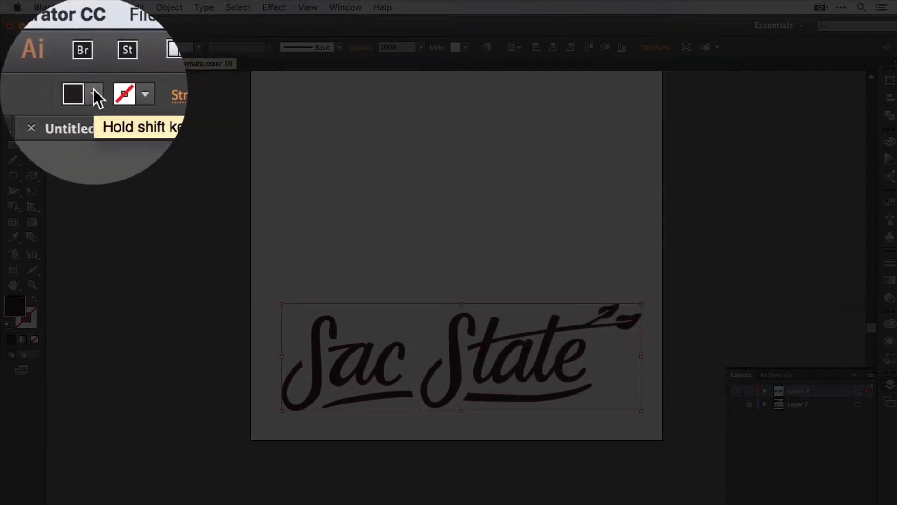
pyautogui.click(85, 47)
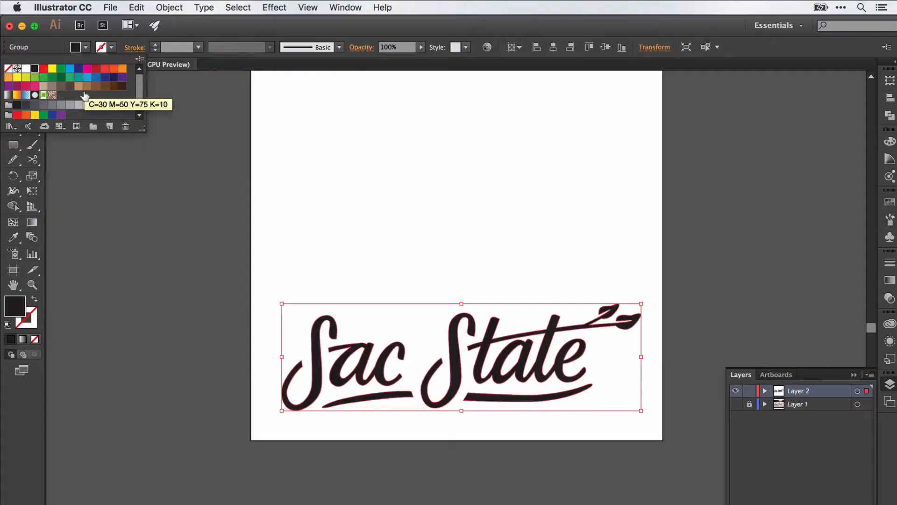
pyautogui.click(52, 82)
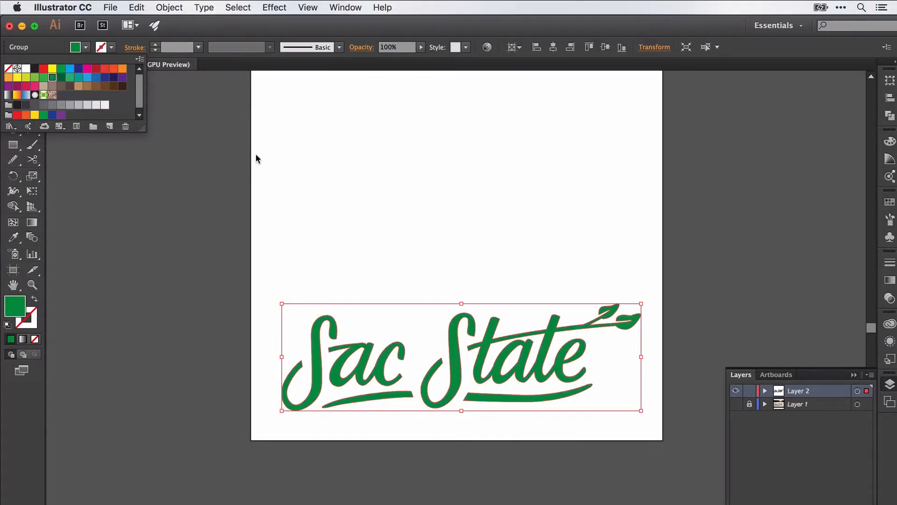
pyautogui.click(257, 159)
pyautogui.click(647, 268)
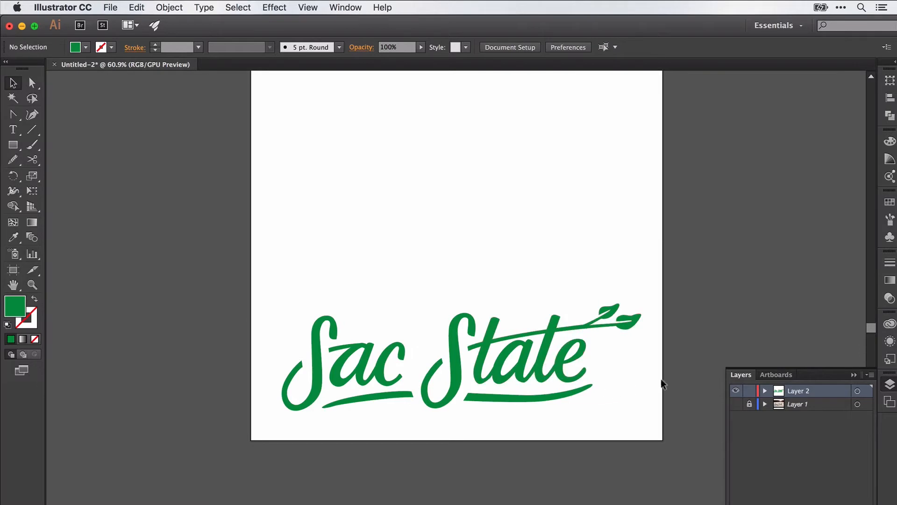
# - Reselect the lettering group and change its fill to white
pyautogui.moveTo(639, 406); pyautogui.dragTo(215, 315)
pyautogui.click(86, 47)
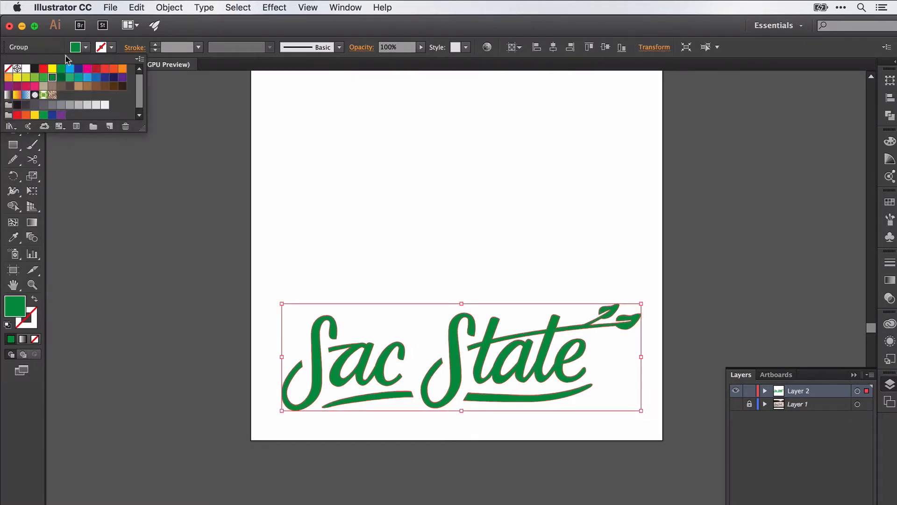
pyautogui.click(23, 72)
pyautogui.click(438, 224)
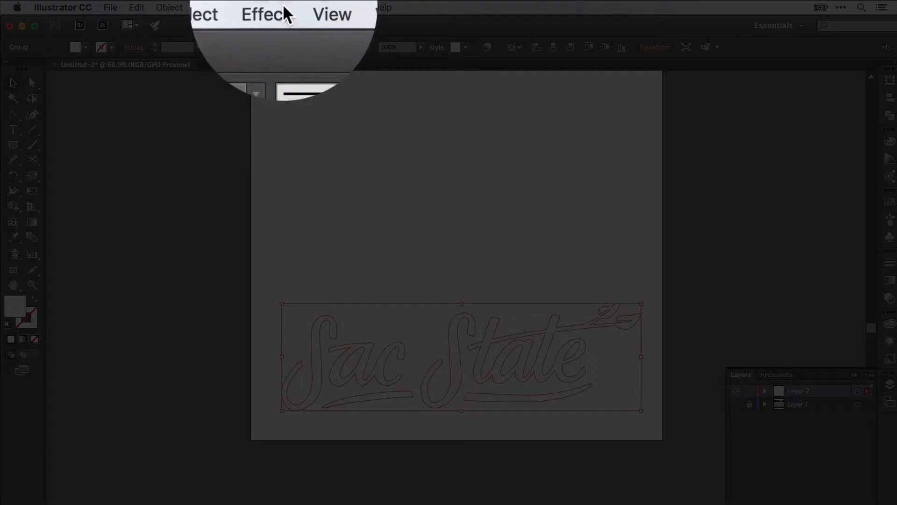
# - Preview and apply a 5 px drop shadow to the lettering, then expand Layer 2
pyautogui.click(282, 7)
pyautogui.moveTo(321, 169)
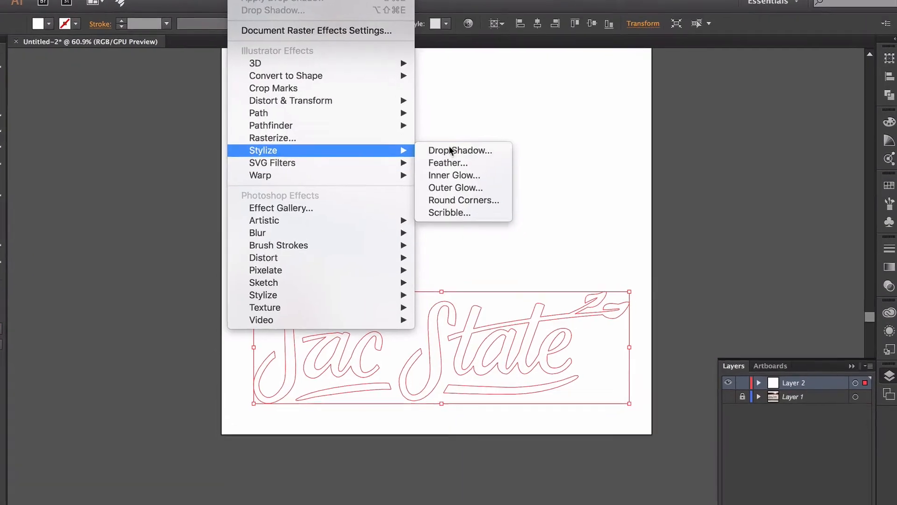
pyautogui.click(472, 168)
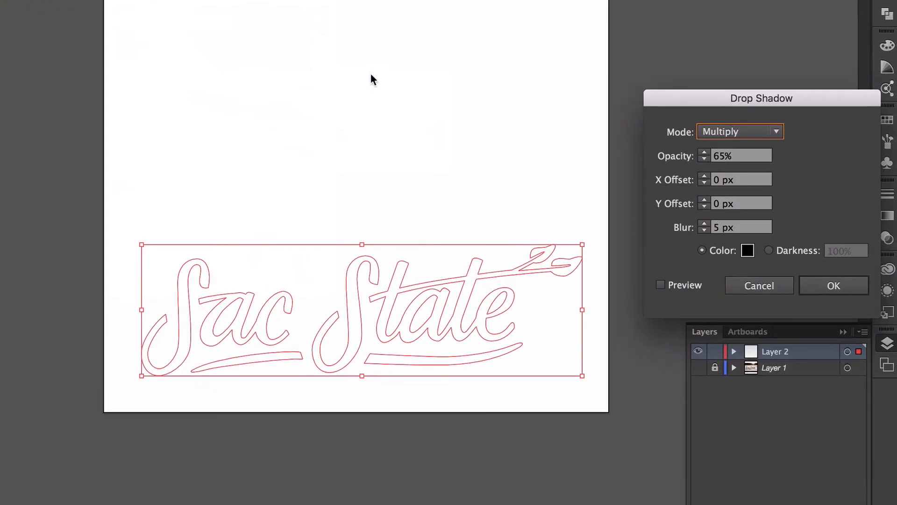
pyautogui.click(683, 286)
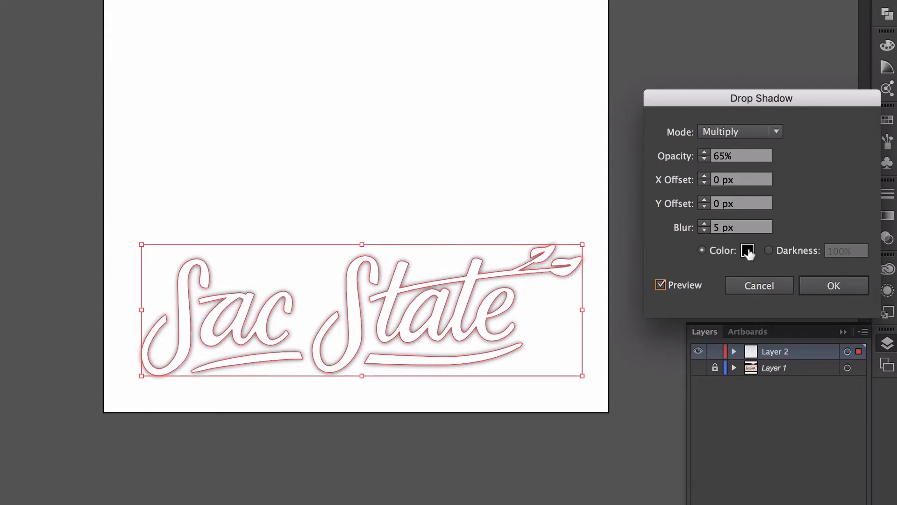
pyautogui.click(831, 284)
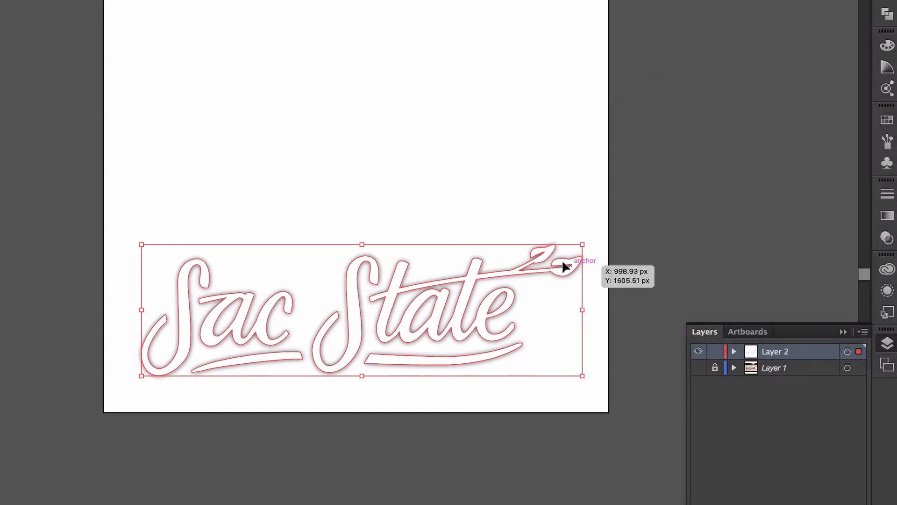
pyautogui.click(557, 218)
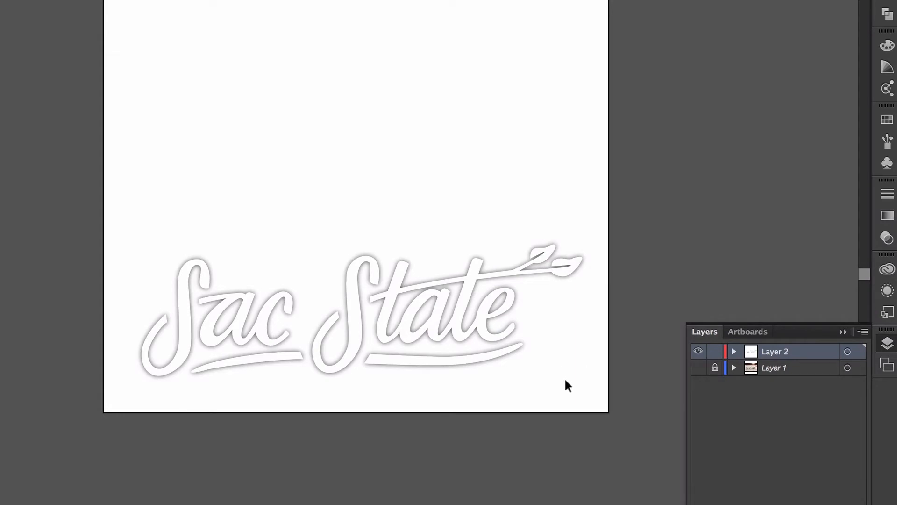
pyautogui.click(507, 310)
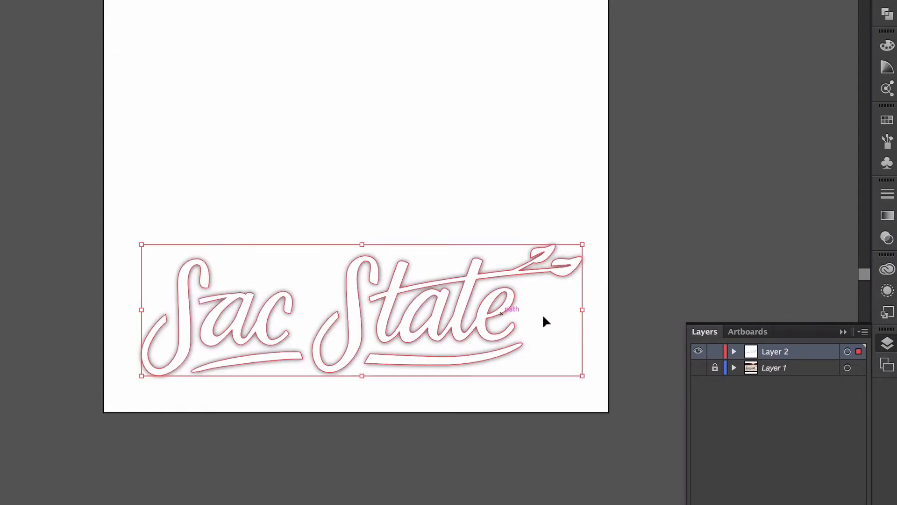
pyautogui.click(734, 353)
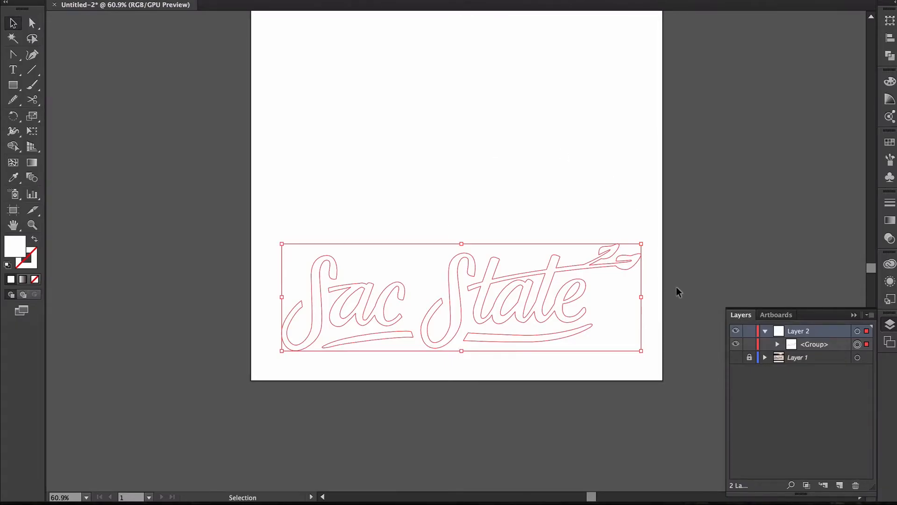
# - Select the white lettering group and give it a green stroke from the Stroke swatches
pyautogui.press('Delete')
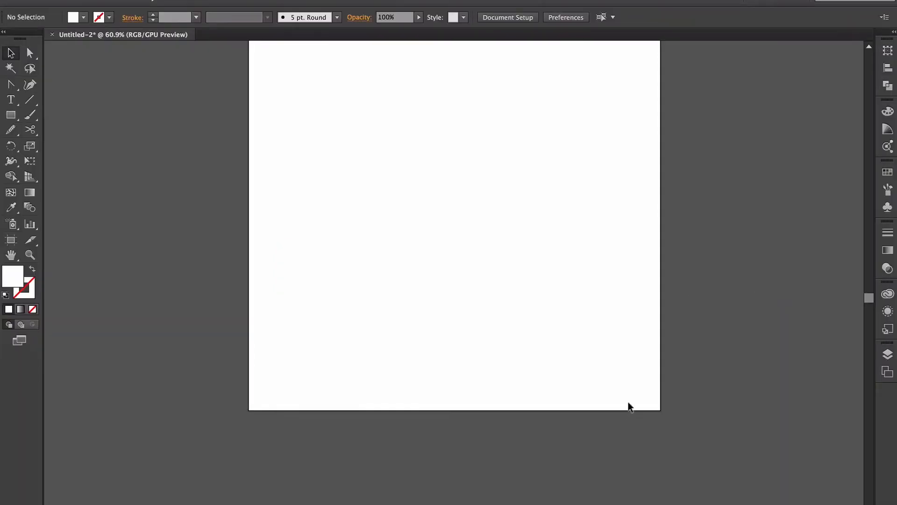
pyautogui.moveTo(629, 407); pyautogui.dragTo(192, 229)
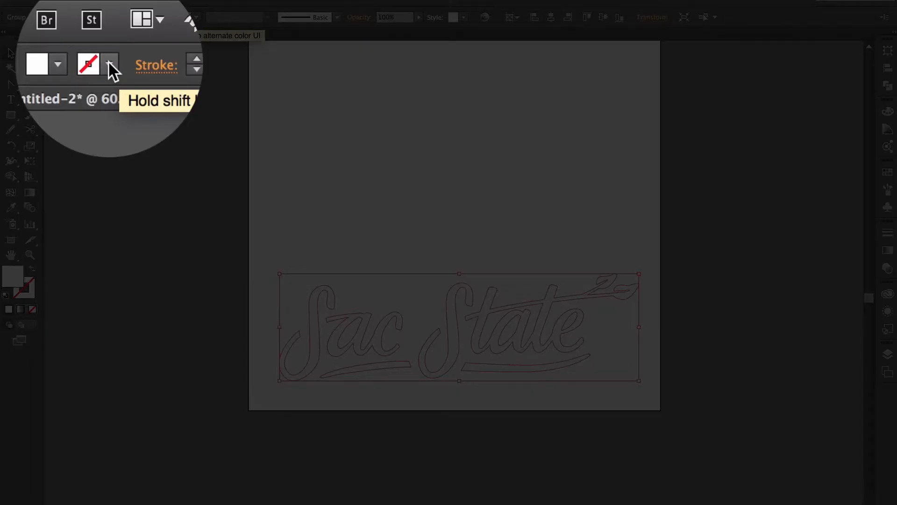
pyautogui.click(99, 18)
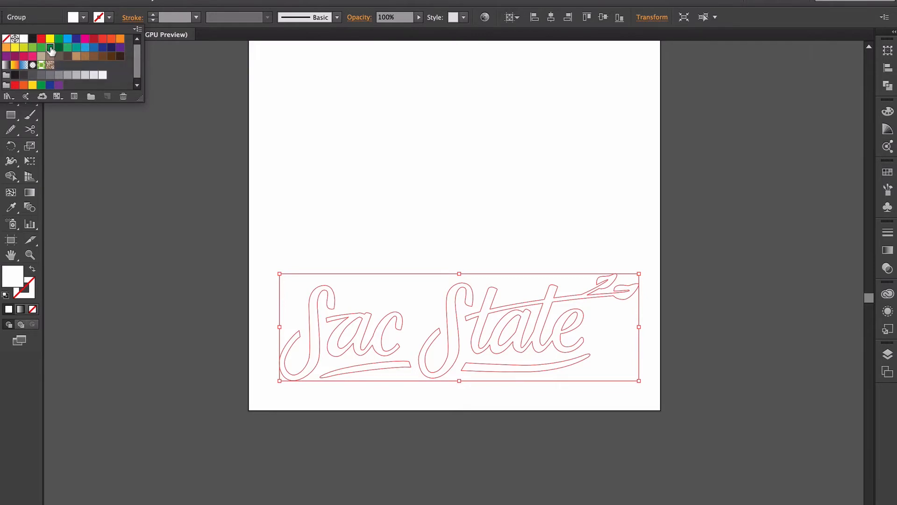
pyautogui.click(51, 48)
# - Set the green outline to 15 pt and align the stroke to the outside
pyautogui.click(327, 182)
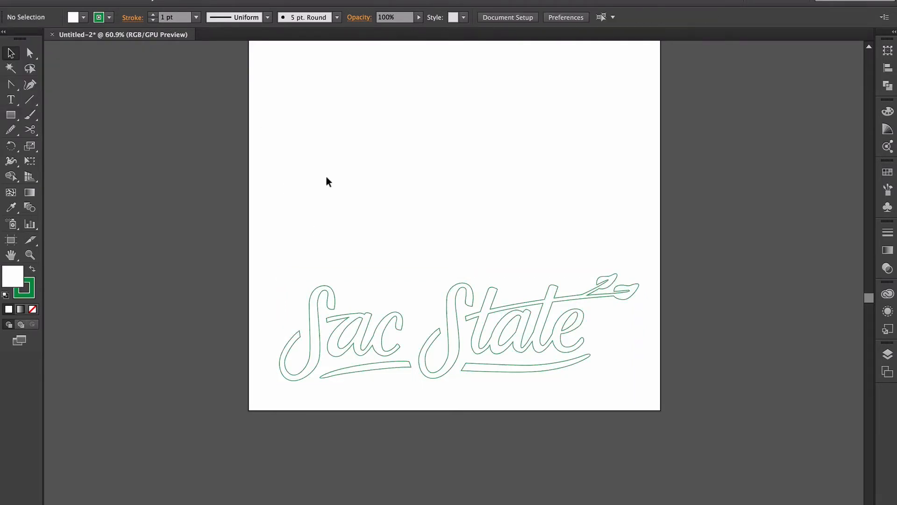
pyautogui.moveTo(254, 250); pyautogui.dragTo(716, 405)
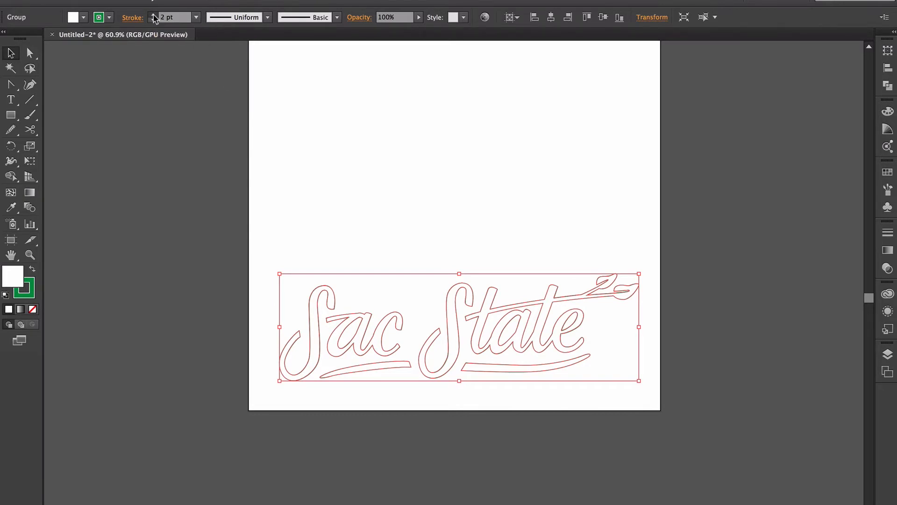
pyautogui.click(153, 15)
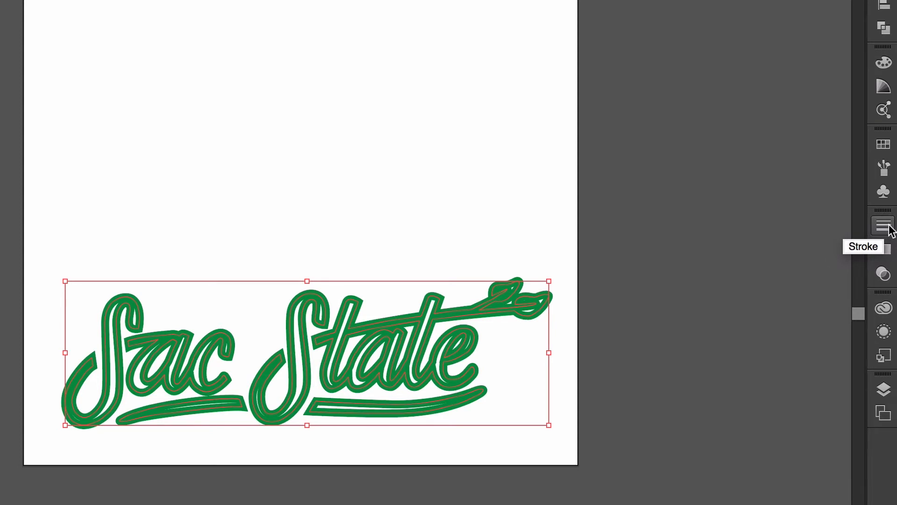
pyautogui.click(889, 228)
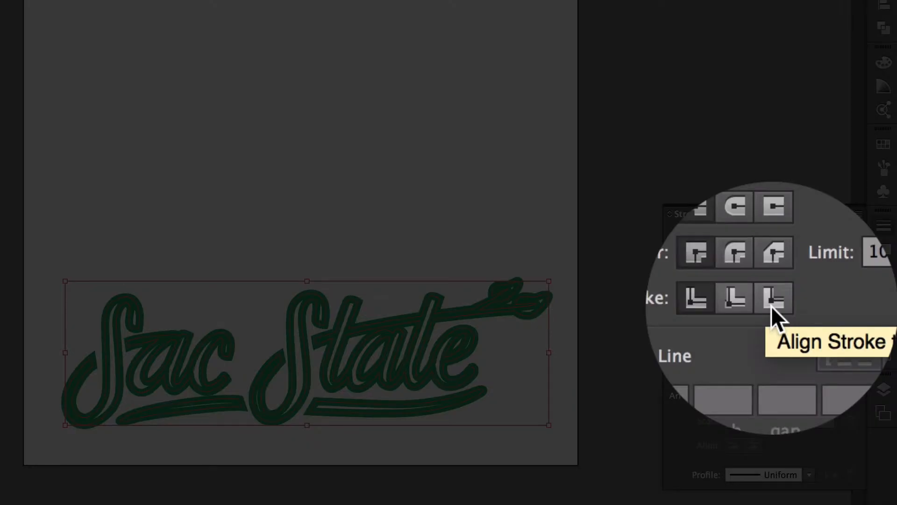
pyautogui.click(773, 303)
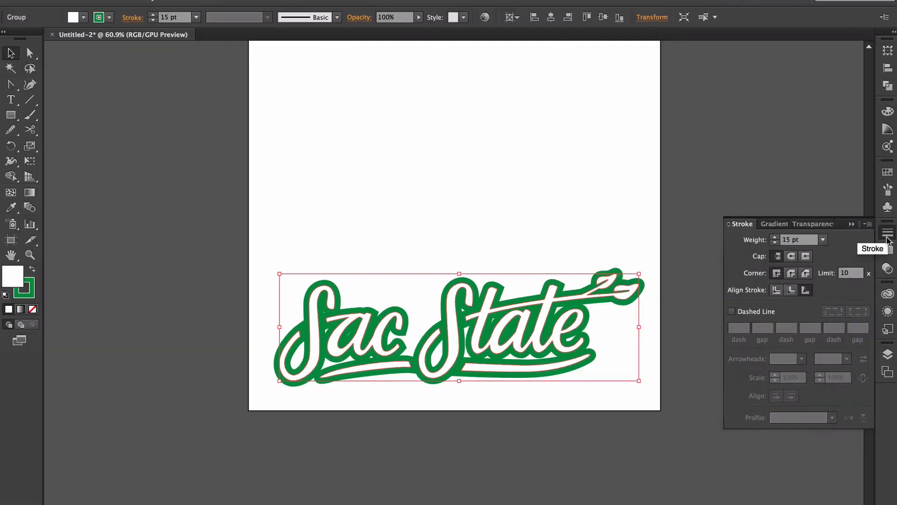
# - Switch the lettering's outline to Round Cap and Round Join in the Stroke panel
pyautogui.click(884, 226)
pyautogui.click(671, 202)
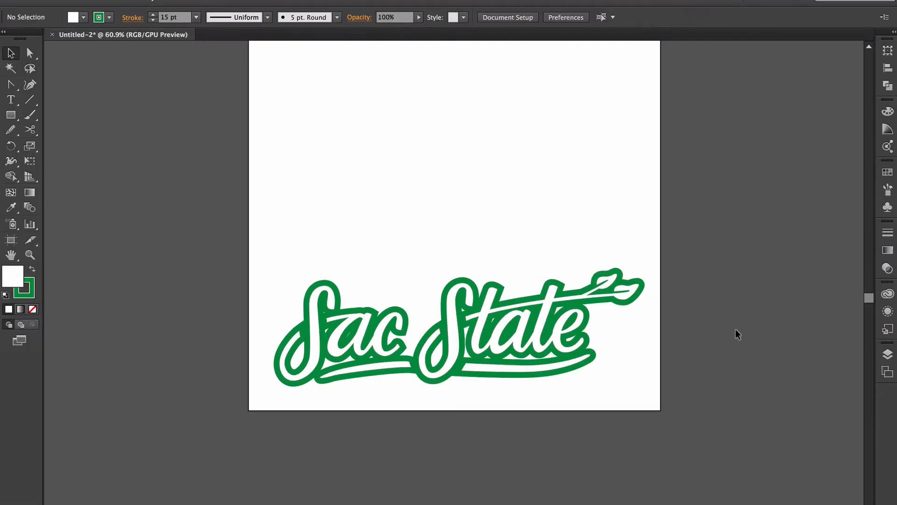
pyautogui.click(591, 333)
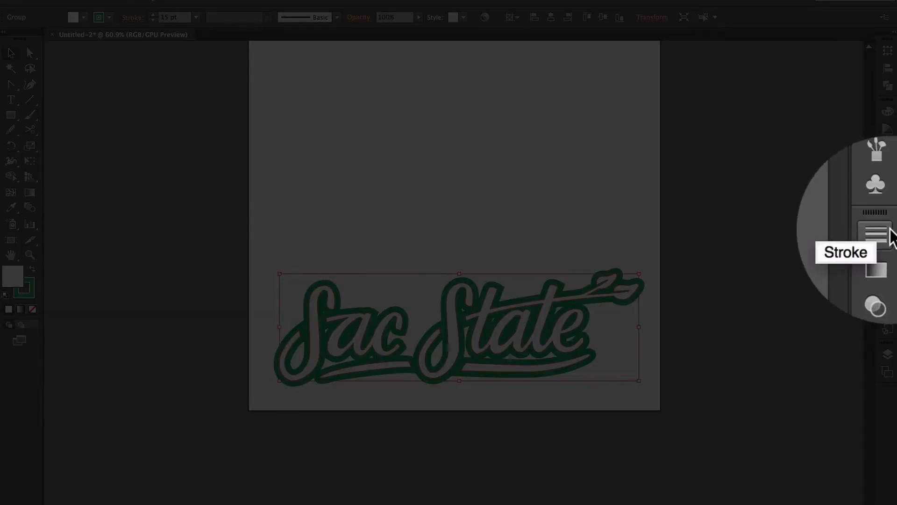
pyautogui.click(887, 232)
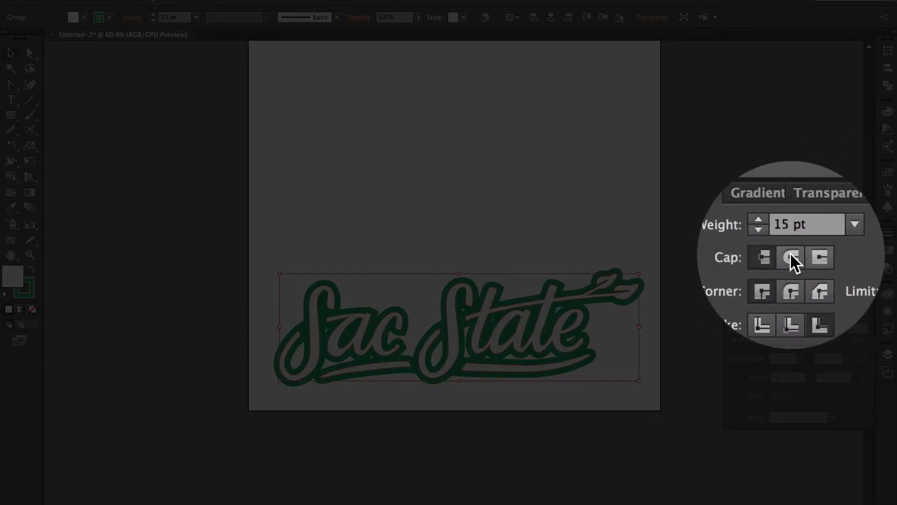
pyautogui.click(791, 257)
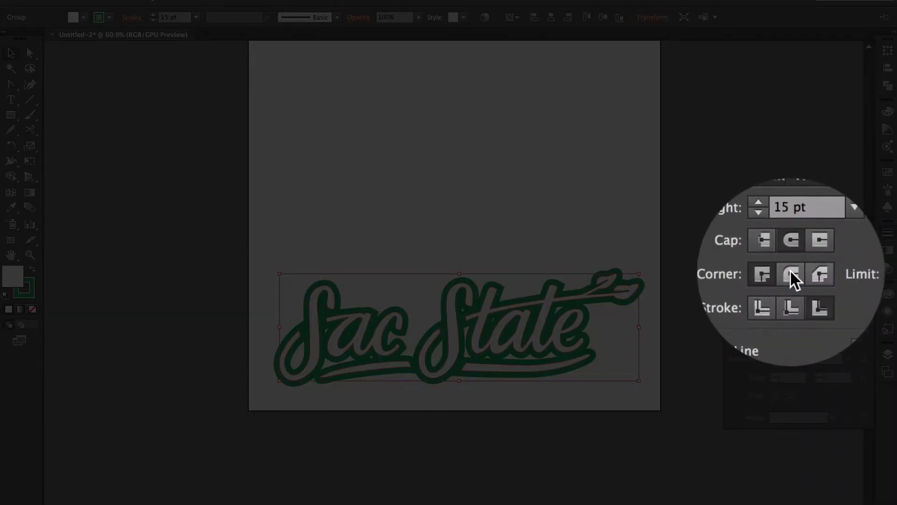
pyautogui.click(790, 273)
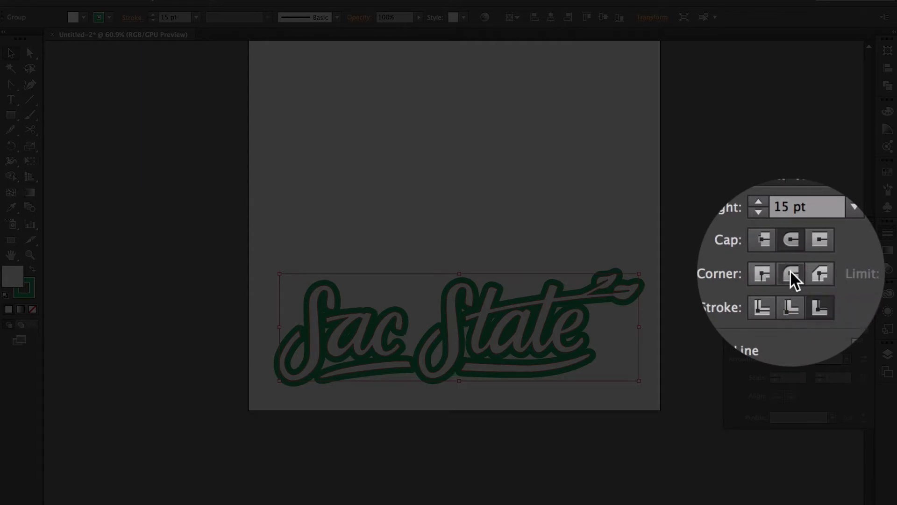
pyautogui.click(885, 270)
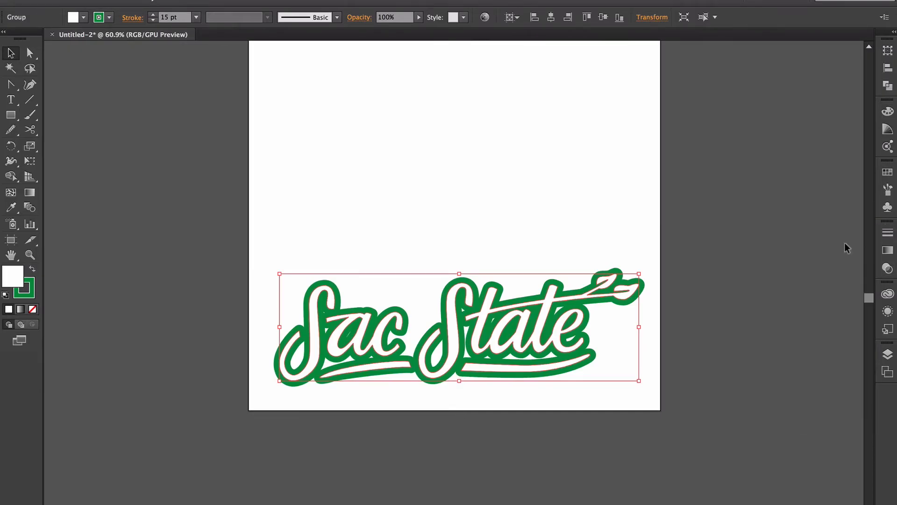
pyautogui.click(729, 296)
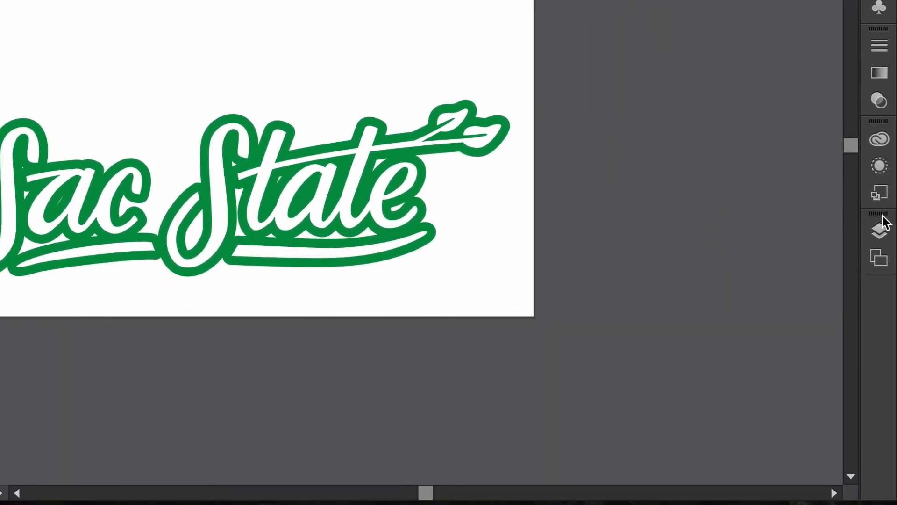
# - Create Layer 3, place it between Layer 2 and Layer 1, and choose the Blob Brush
pyautogui.click(879, 231)
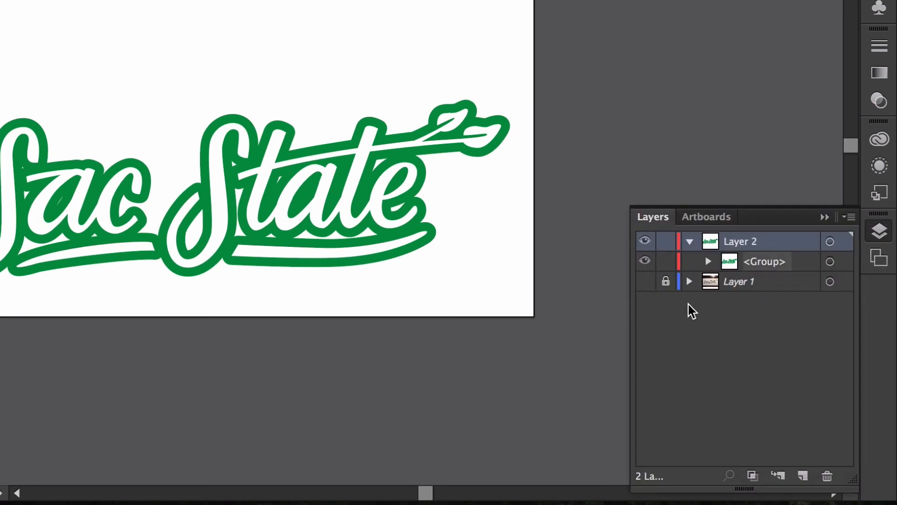
pyautogui.click(691, 240)
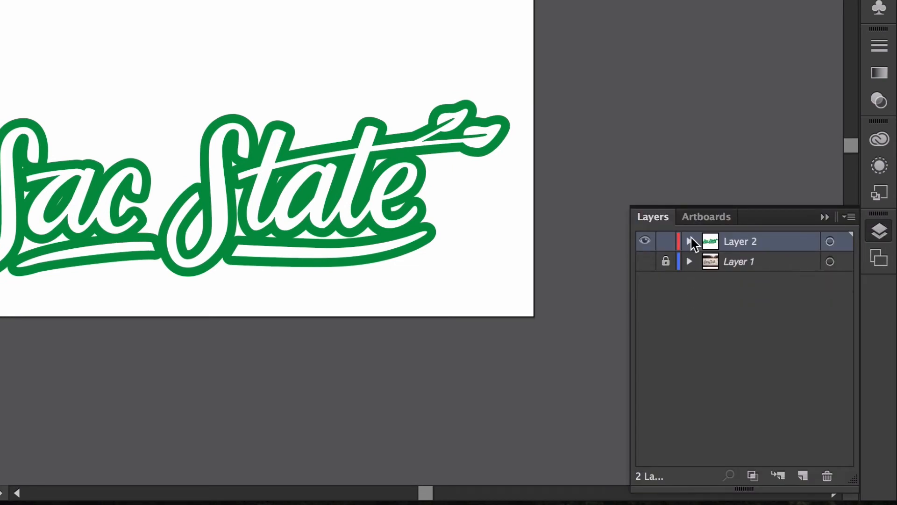
pyautogui.click(803, 475)
pyautogui.moveTo(767, 244); pyautogui.dragTo(769, 276)
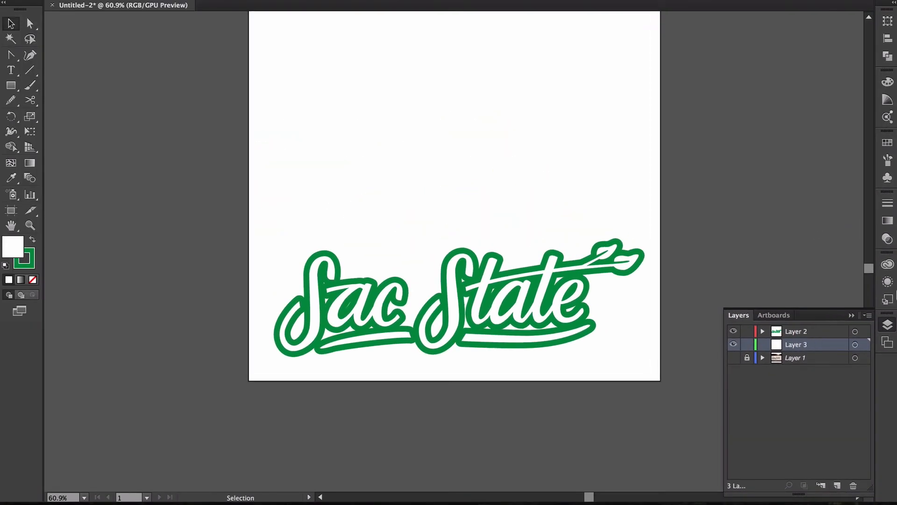
pyautogui.click(887, 324)
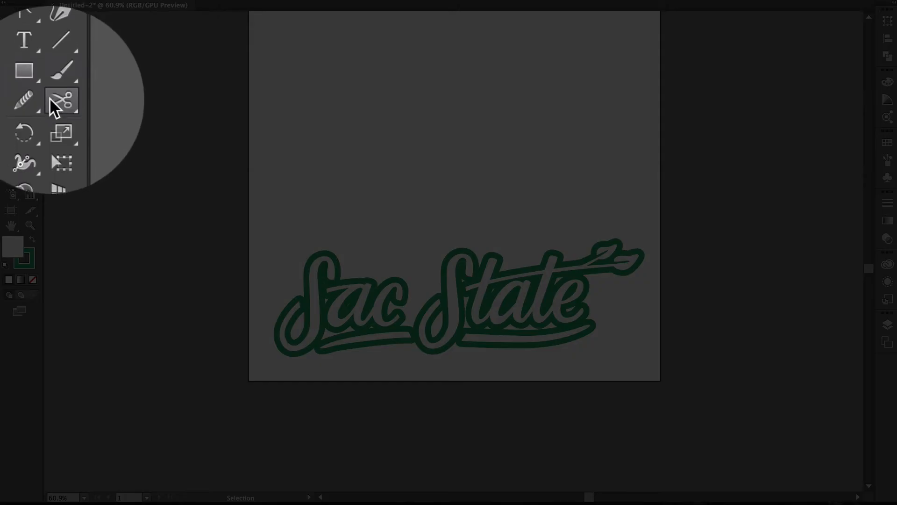
pyautogui.click(58, 87)
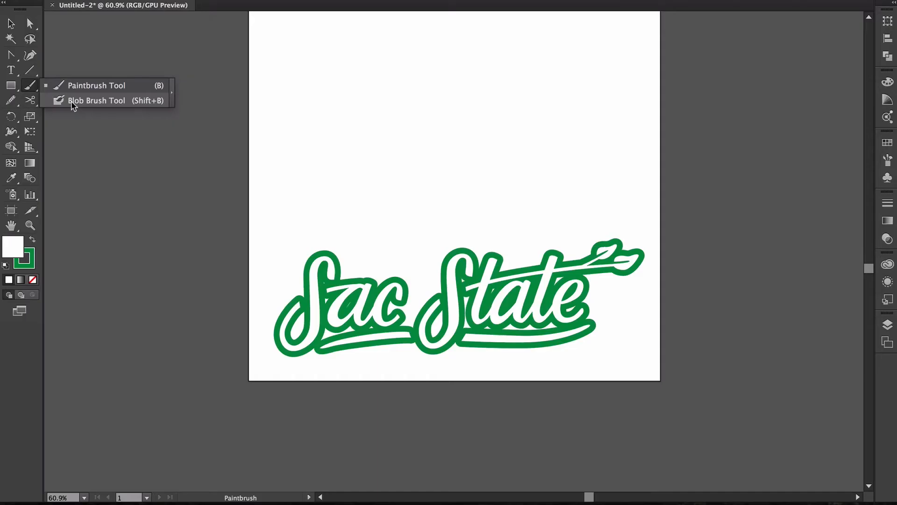
pyautogui.click(73, 102)
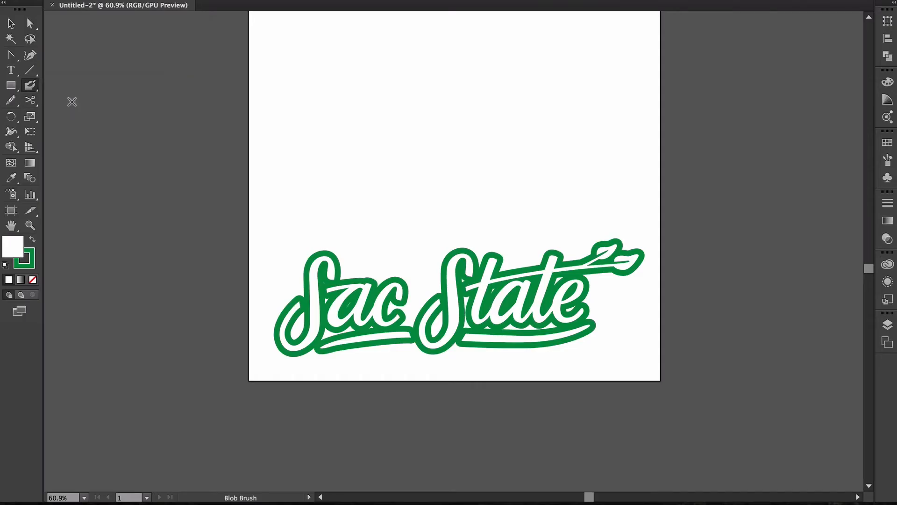
# - Paint green around the first S, filling its loop counter and the gaps along its edges
pyautogui.scroll(5, 419, 299)
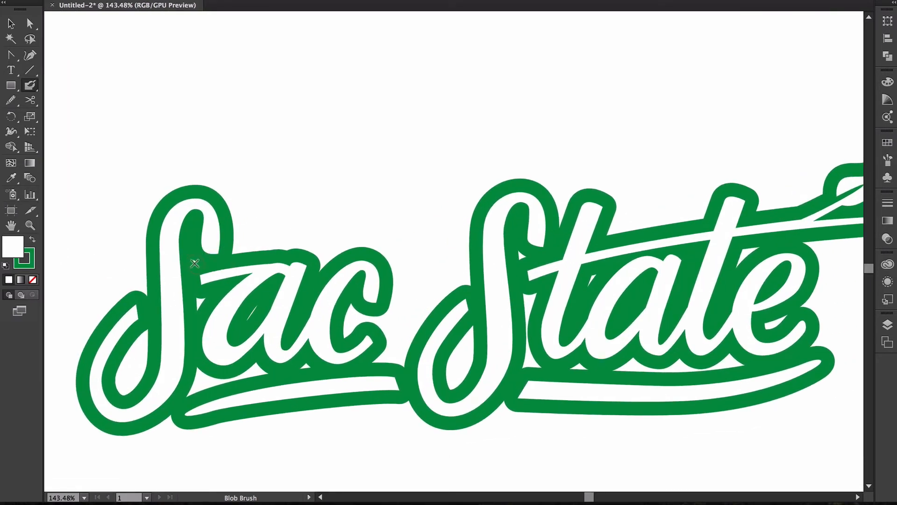
pyautogui.moveTo(197, 268)
pyautogui.mouseDown()
pyautogui.moveTo(198, 309)
pyautogui.moveTo(209, 290)
pyautogui.moveTo(195, 311)
pyautogui.moveTo(203, 281)
pyautogui.mouseUp()
pyautogui.hotkey('ctrl', 'z')
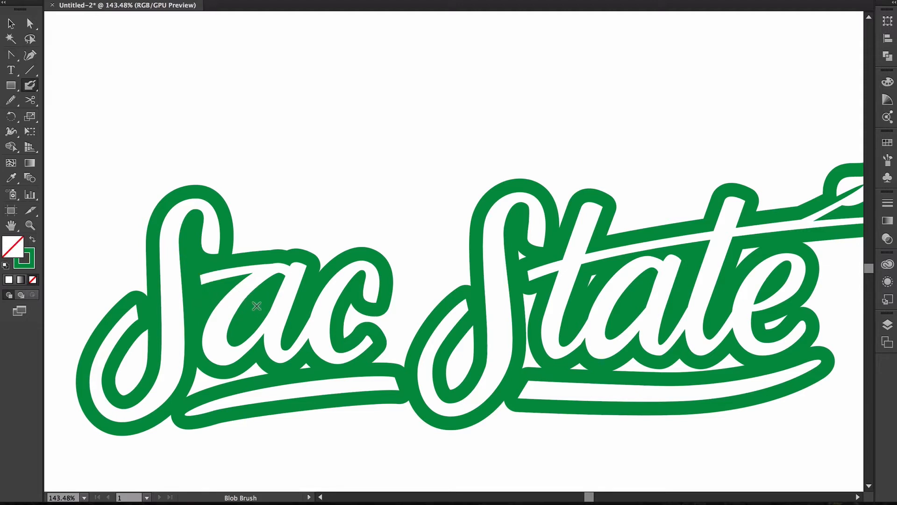
pyautogui.moveTo(142, 333)
pyautogui.mouseDown()
pyautogui.moveTo(106, 384)
pyautogui.moveTo(133, 376)
pyautogui.moveTo(135, 349)
pyautogui.moveTo(118, 379)
pyautogui.moveTo(150, 362)
pyautogui.moveTo(157, 339)
pyautogui.mouseUp()
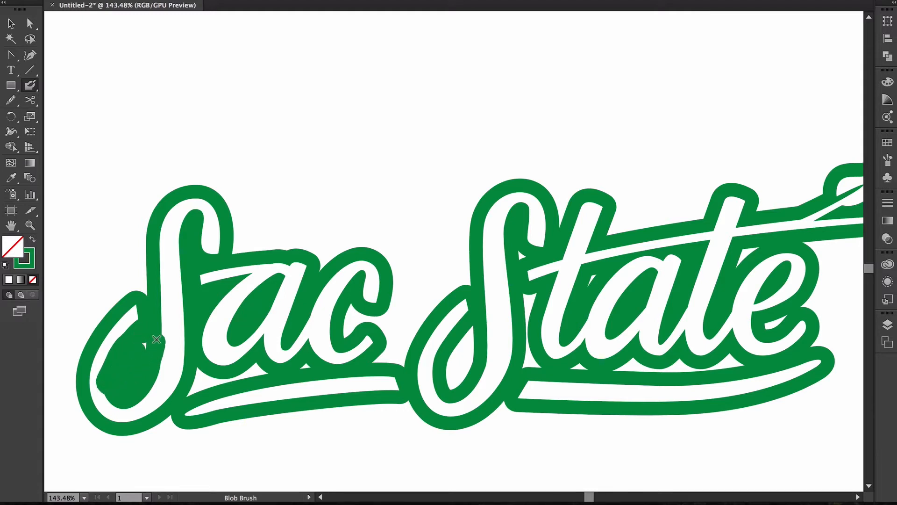
pyautogui.moveTo(149, 370)
pyautogui.mouseDown()
pyautogui.moveTo(158, 326)
pyautogui.moveTo(147, 327)
pyautogui.moveTo(188, 321)
pyautogui.moveTo(143, 367)
pyautogui.mouseUp()
pyautogui.moveTo(168, 318); pyautogui.dragTo(165, 320)
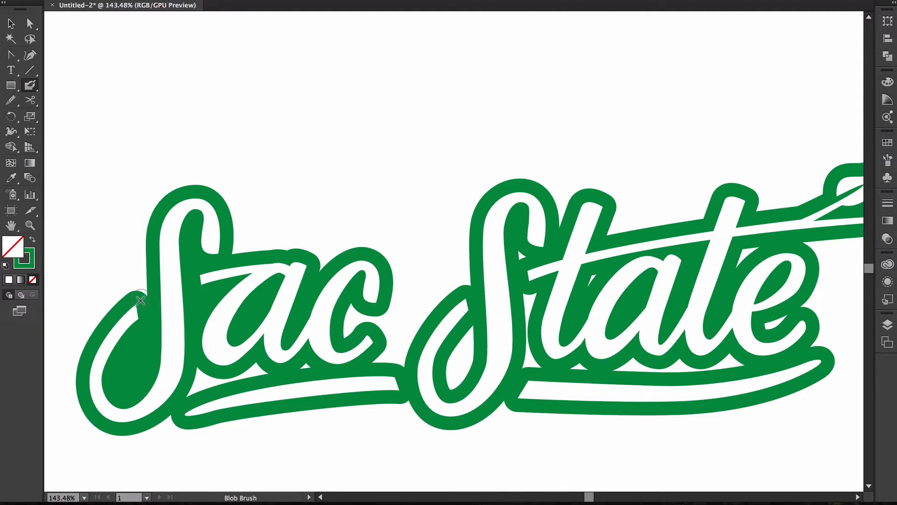
pyautogui.moveTo(140, 295); pyautogui.dragTo(156, 262)
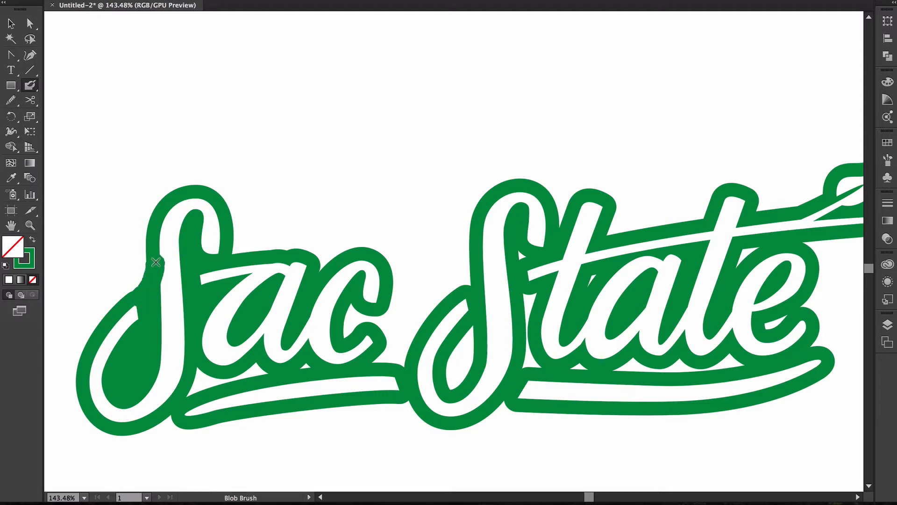
pyautogui.moveTo(145, 298); pyautogui.dragTo(145, 299)
# - Paint green under the c, the second S's lower loop, the t's base and between c and S
pyautogui.moveTo(307, 367)
pyautogui.mouseDown()
pyautogui.moveTo(200, 376)
pyautogui.moveTo(190, 403)
pyautogui.moveTo(127, 425)
pyautogui.moveTo(187, 417)
pyautogui.mouseUp()
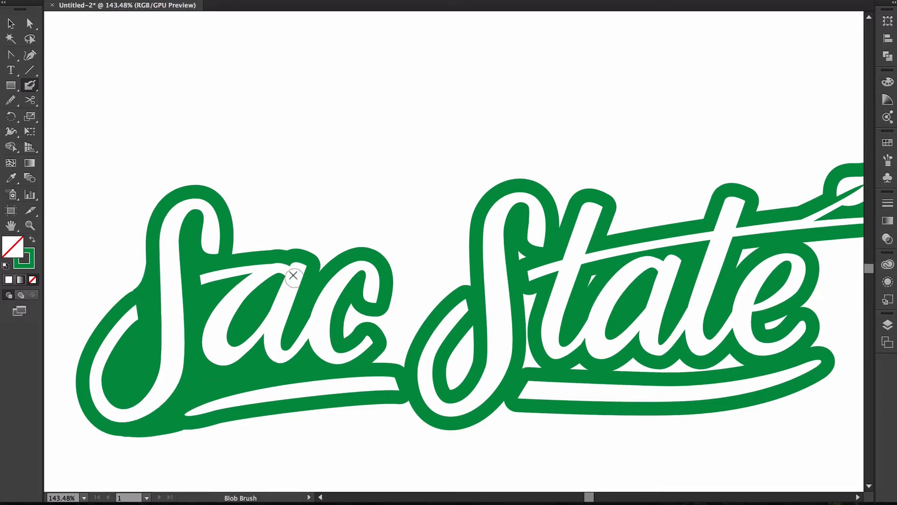
pyautogui.moveTo(354, 312)
pyautogui.mouseDown()
pyautogui.moveTo(377, 315)
pyautogui.moveTo(374, 344)
pyautogui.moveTo(378, 306)
pyautogui.moveTo(376, 363)
pyautogui.moveTo(380, 311)
pyautogui.moveTo(402, 344)
pyautogui.mouseUp()
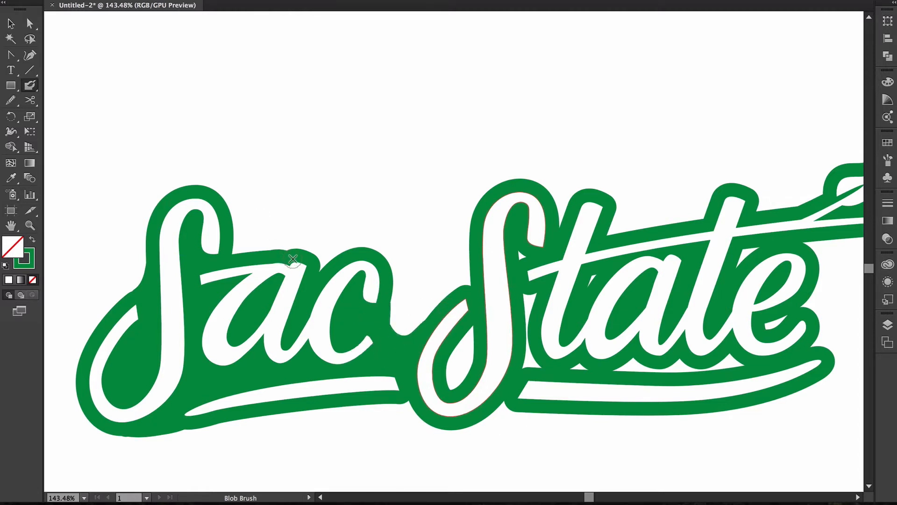
pyautogui.moveTo(467, 333); pyautogui.dragTo(454, 385)
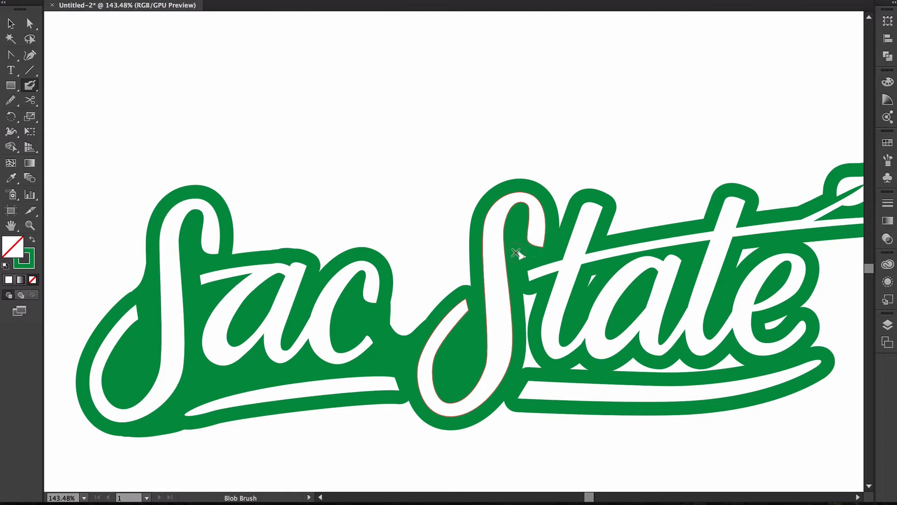
pyautogui.moveTo(528, 314)
pyautogui.mouseDown()
pyautogui.moveTo(528, 366)
pyautogui.moveTo(585, 372)
pyautogui.moveTo(601, 372)
pyautogui.moveTo(586, 366)
pyautogui.moveTo(599, 271)
pyautogui.moveTo(592, 302)
pyautogui.moveTo(603, 357)
pyautogui.moveTo(640, 361)
pyautogui.moveTo(599, 362)
pyautogui.moveTo(672, 368)
pyautogui.moveTo(746, 358)
pyautogui.moveTo(774, 317)
pyautogui.mouseUp()
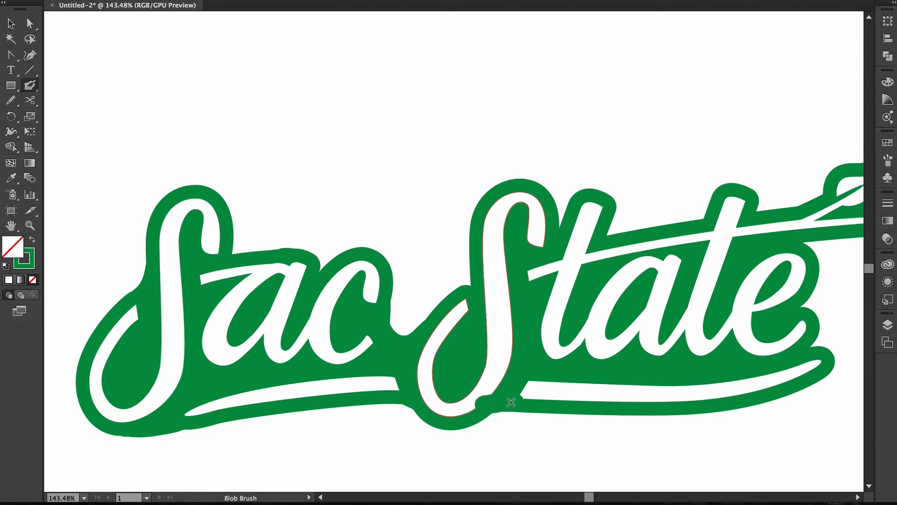
pyautogui.scroll(-4, 699, 320)
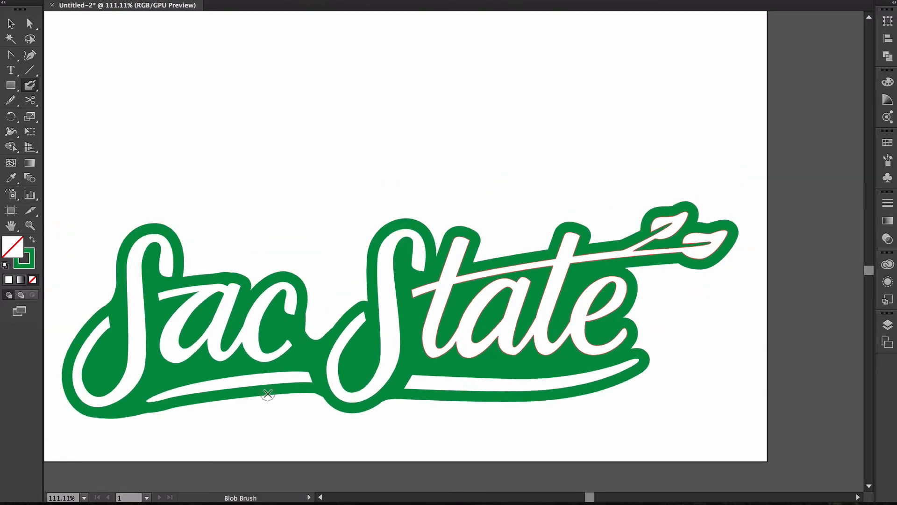
pyautogui.moveTo(267, 395); pyautogui.dragTo(304, 382)
pyautogui.moveTo(345, 306)
pyautogui.mouseDown()
pyautogui.moveTo(377, 292)
pyautogui.moveTo(405, 249)
pyautogui.mouseUp()
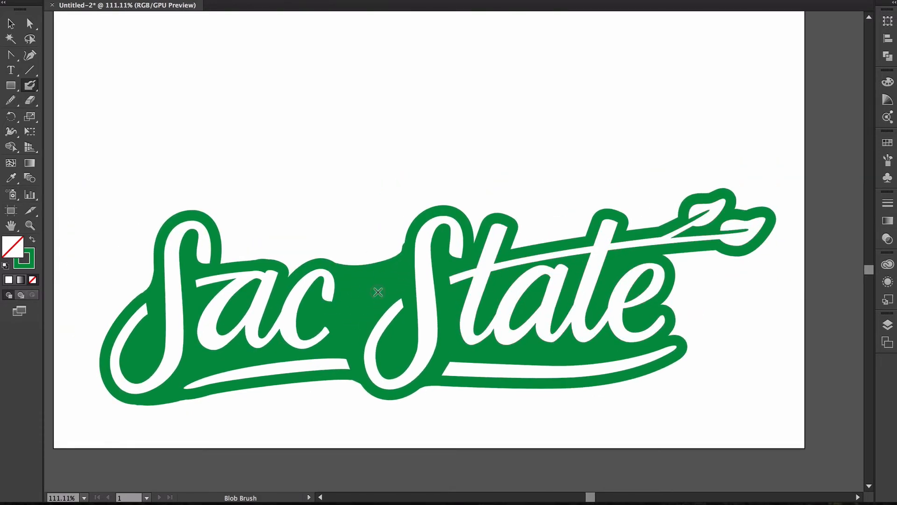
# - Erase the stray sliver from the green outline's left edge and paint green into the gap beside the c
pyautogui.click(31, 101)
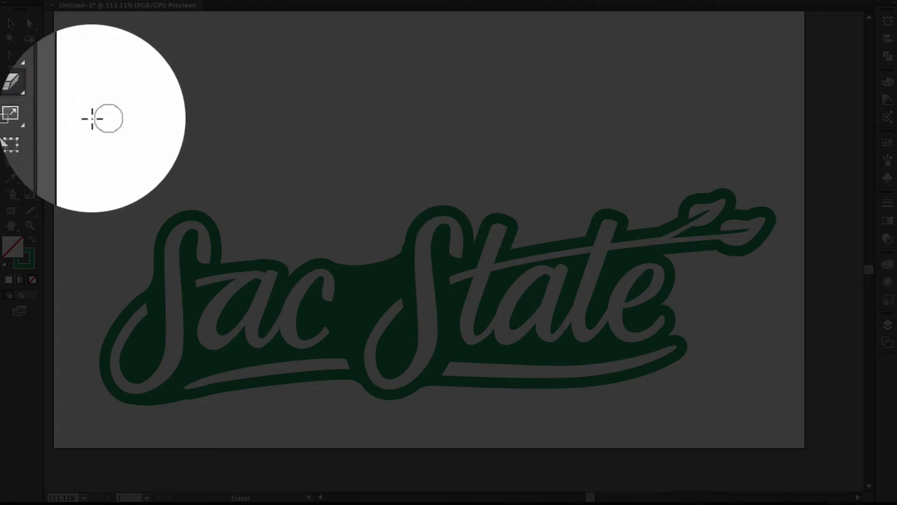
pyautogui.click(31, 101)
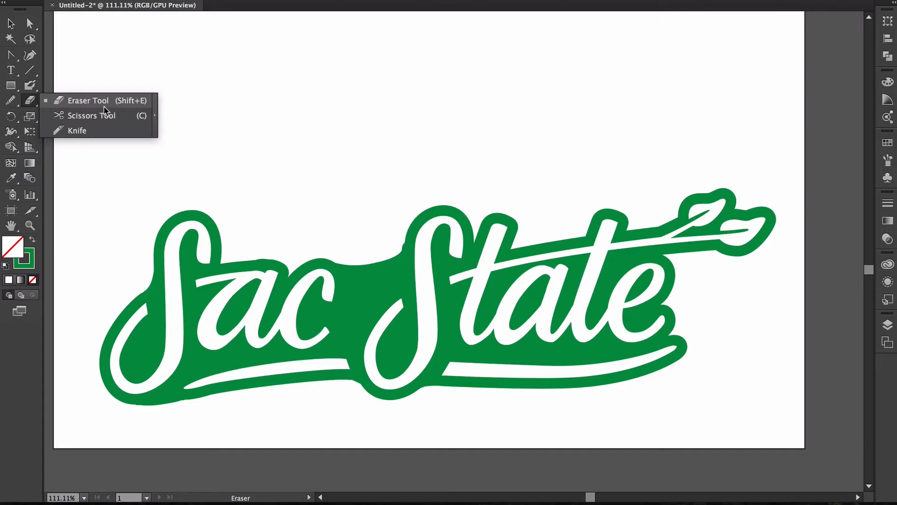
pyautogui.click(30, 103)
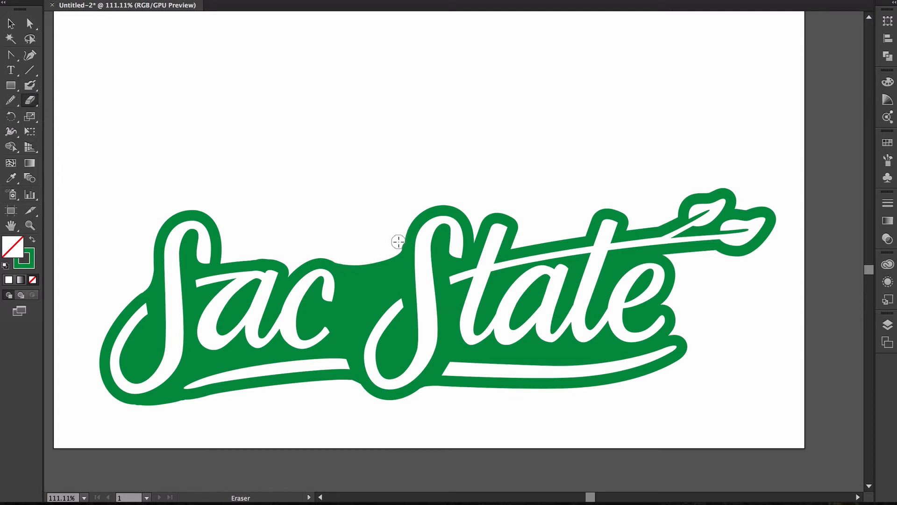
pyautogui.moveTo(396, 245)
pyautogui.mouseDown()
pyautogui.moveTo(376, 288)
pyautogui.moveTo(335, 259)
pyautogui.moveTo(373, 277)
pyautogui.moveTo(394, 255)
pyautogui.moveTo(371, 269)
pyautogui.moveTo(335, 258)
pyautogui.moveTo(358, 298)
pyautogui.moveTo(371, 300)
pyautogui.moveTo(390, 271)
pyautogui.moveTo(361, 295)
pyautogui.moveTo(391, 313)
pyautogui.moveTo(391, 273)
pyautogui.moveTo(372, 301)
pyautogui.moveTo(353, 293)
pyautogui.moveTo(396, 269)
pyautogui.moveTo(400, 281)
pyautogui.moveTo(365, 325)
pyautogui.moveTo(394, 273)
pyautogui.moveTo(344, 330)
pyautogui.moveTo(345, 302)
pyautogui.moveTo(355, 323)
pyautogui.moveTo(396, 288)
pyautogui.moveTo(343, 343)
pyautogui.moveTo(323, 344)
pyautogui.mouseUp()
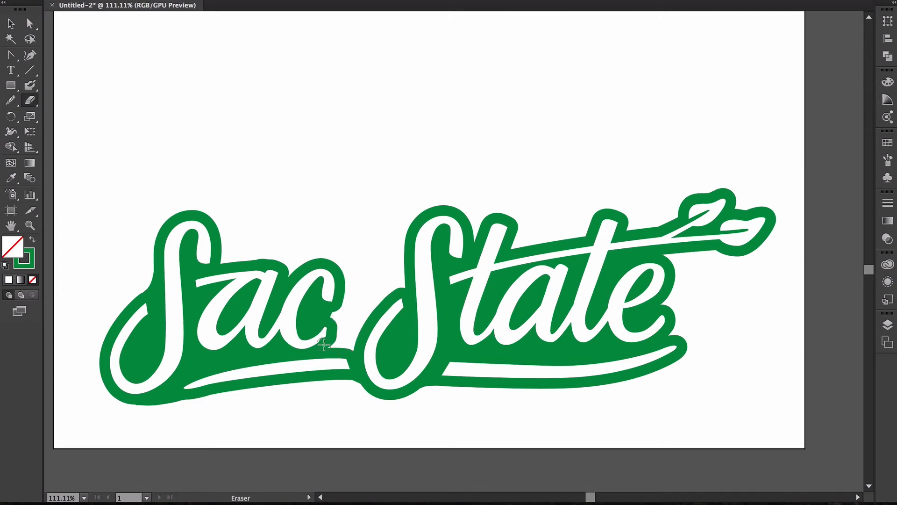
pyautogui.click(32, 86)
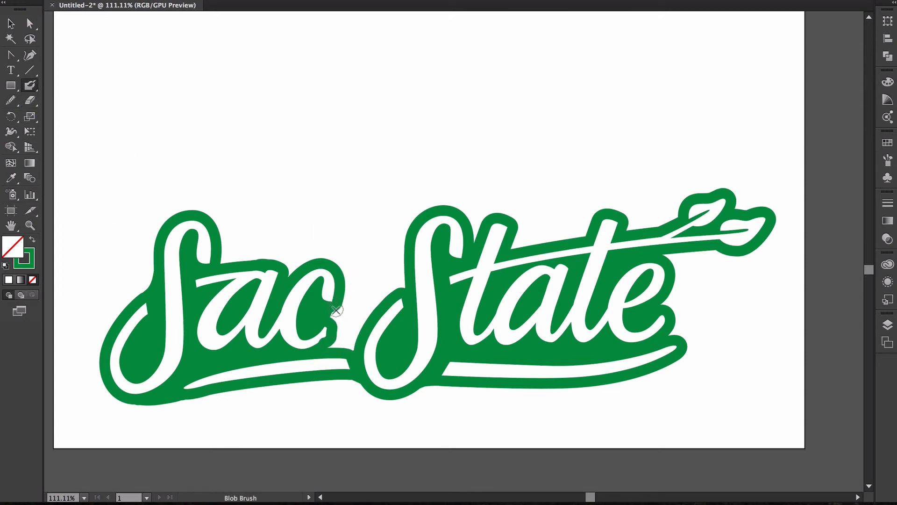
pyautogui.moveTo(331, 312)
pyautogui.mouseDown()
pyautogui.moveTo(322, 347)
pyautogui.moveTo(353, 351)
pyautogui.moveTo(342, 321)
pyautogui.moveTo(406, 279)
pyautogui.moveTo(419, 310)
pyautogui.moveTo(335, 285)
pyautogui.moveTo(371, 301)
pyautogui.moveTo(415, 239)
pyautogui.moveTo(370, 298)
pyautogui.moveTo(414, 239)
pyautogui.moveTo(355, 295)
pyautogui.mouseUp()
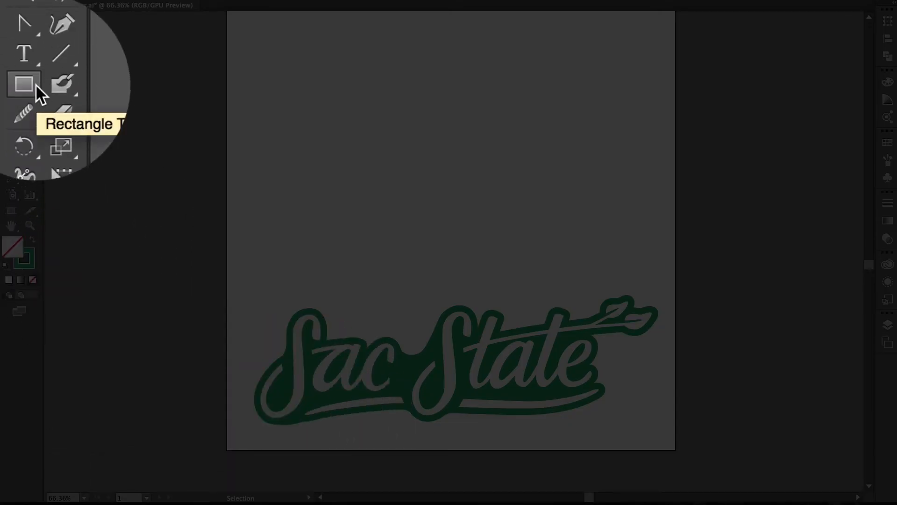
# - Draw a rectangle beside the artboard with a solid green fill and no stroke
pyautogui.click(36, 84)
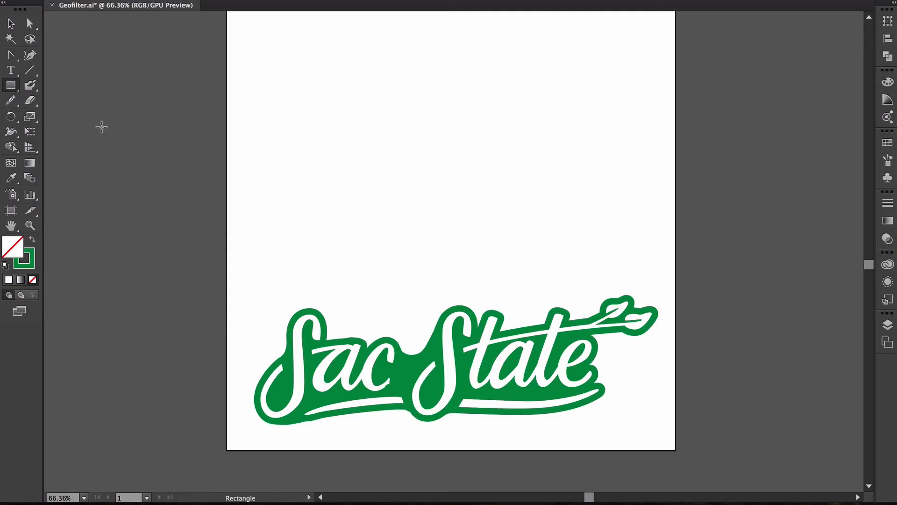
pyautogui.moveTo(111, 131); pyautogui.dragTo(196, 203)
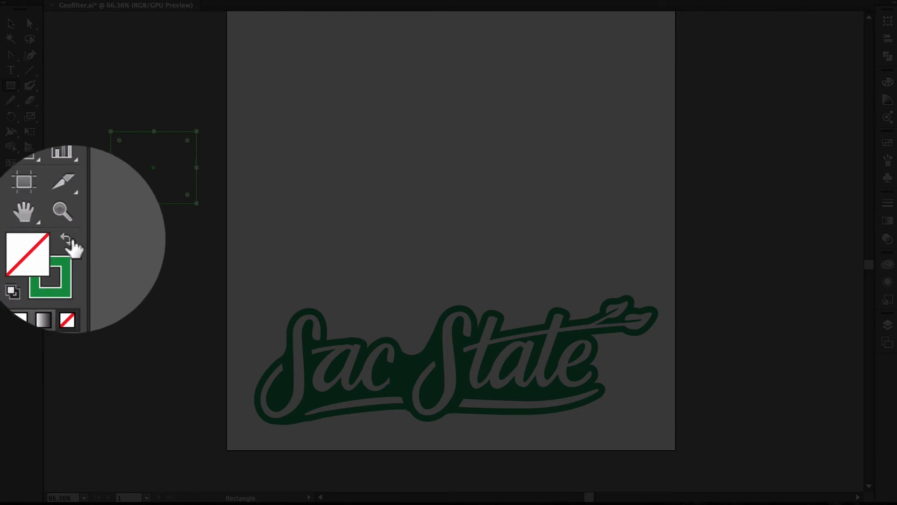
pyautogui.click(31, 238)
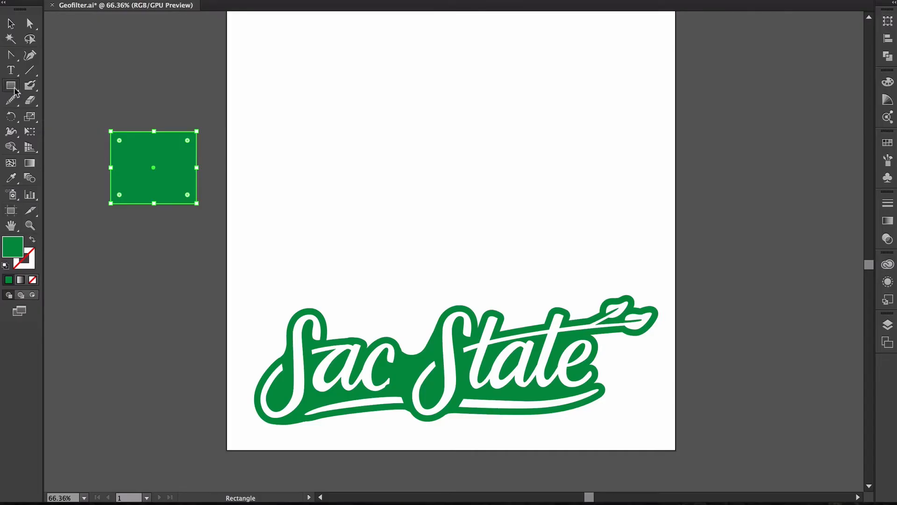
pyautogui.moveTo(15, 90); pyautogui.dragTo(54, 101)
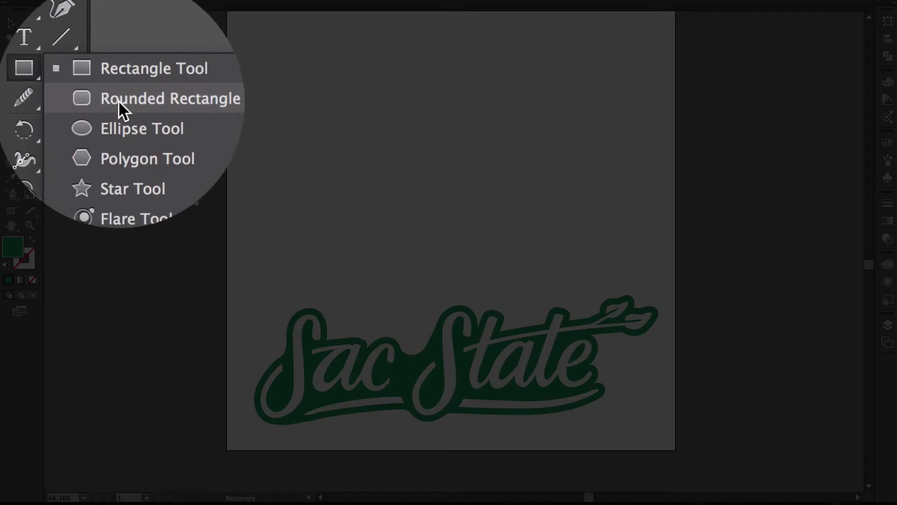
pyautogui.moveTo(119, 100); pyautogui.dragTo(11, 89)
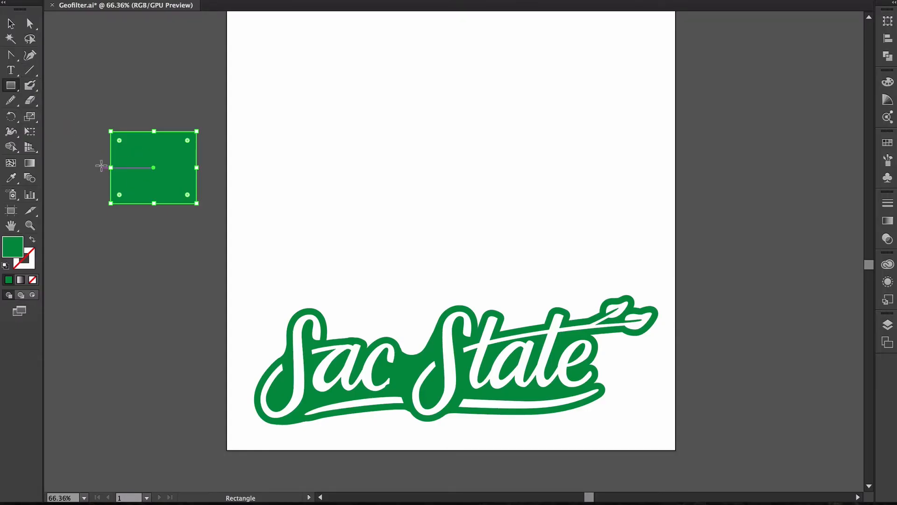
# - Switch to the Selection tool, scroll back to the artwork and start Save As
pyautogui.press('v')
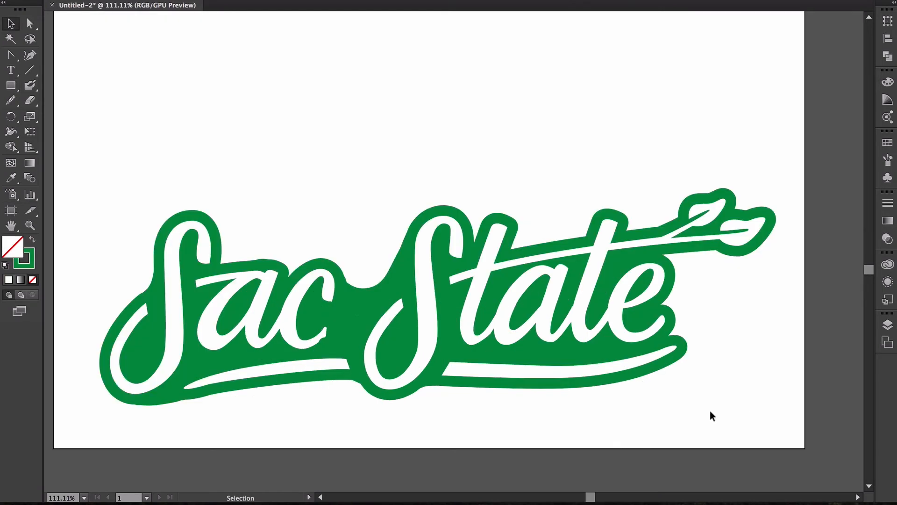
pyautogui.scroll(-5, 691, 412)
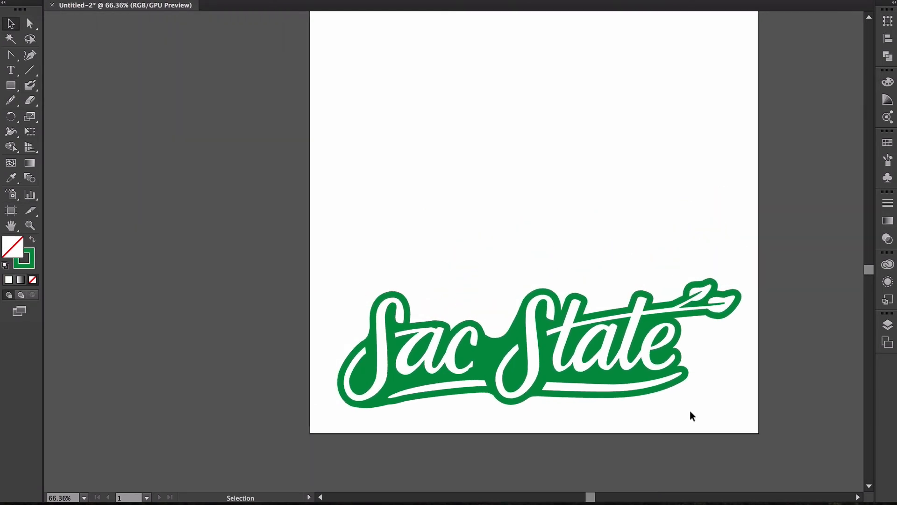
pyautogui.hscroll(3, 691, 411)
pyautogui.hscroll(-1, 691, 412)
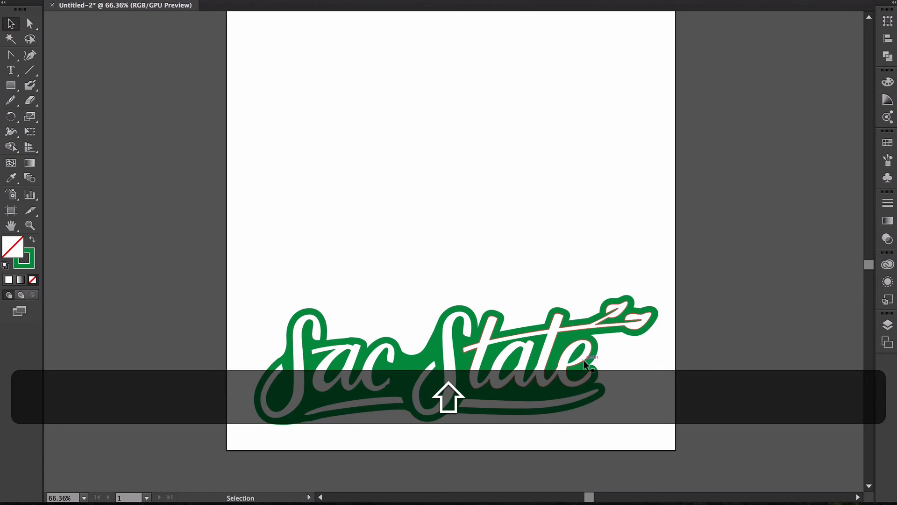
pyautogui.press('super+shift+s')
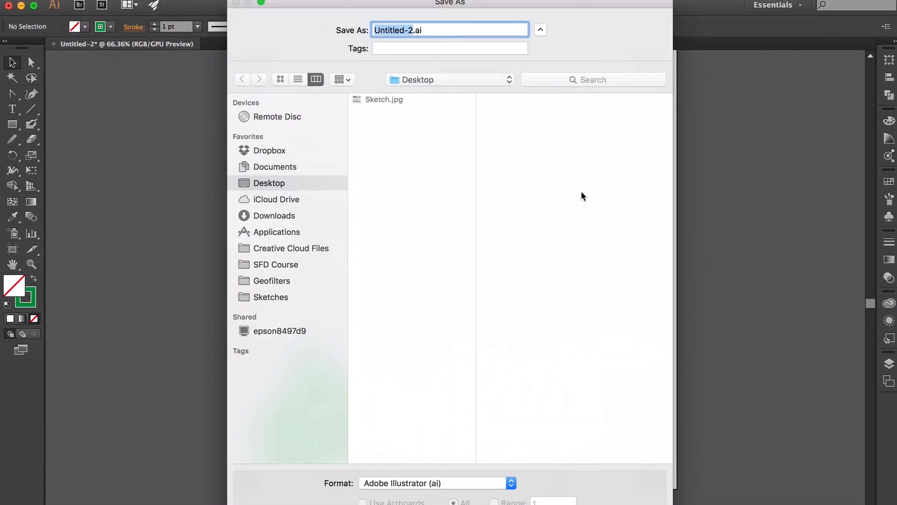
# - Save the document to the Desktop as Geofilter.ai with default Illustrator options
pyautogui.write('Geofilter')
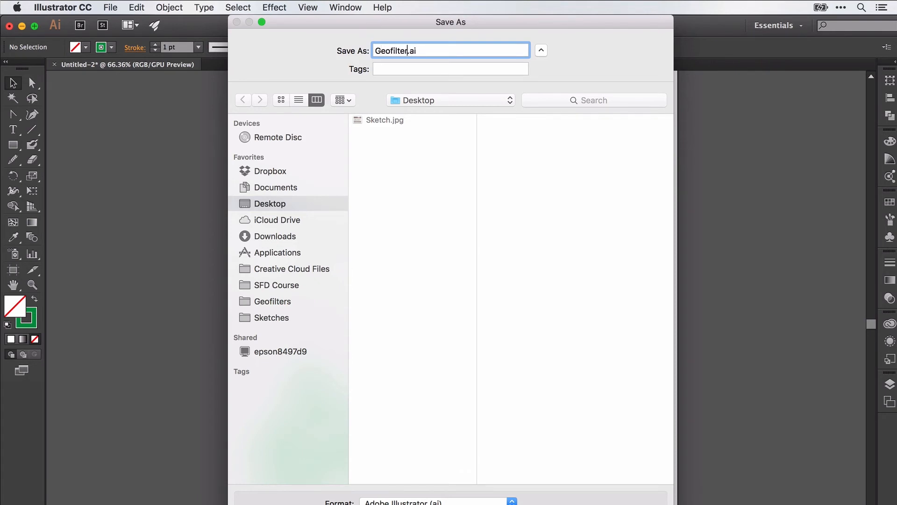
pyautogui.press('Return')
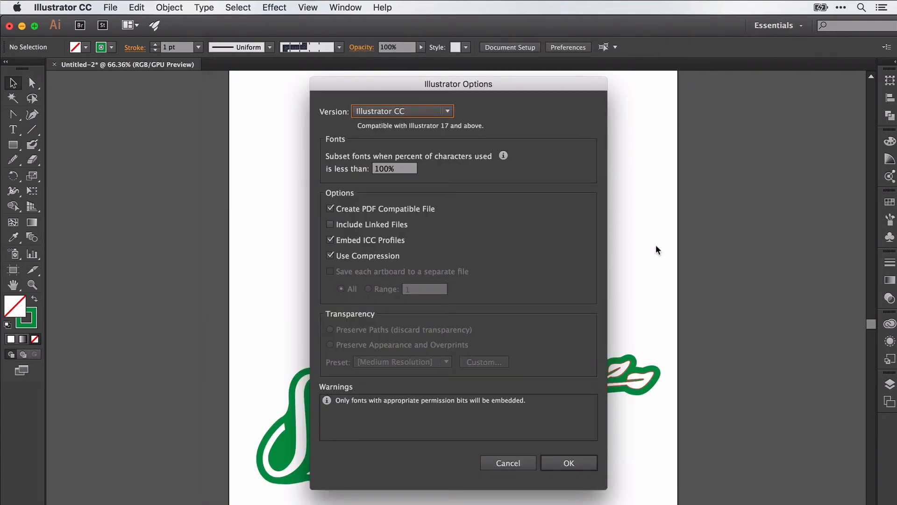
pyautogui.click(570, 465)
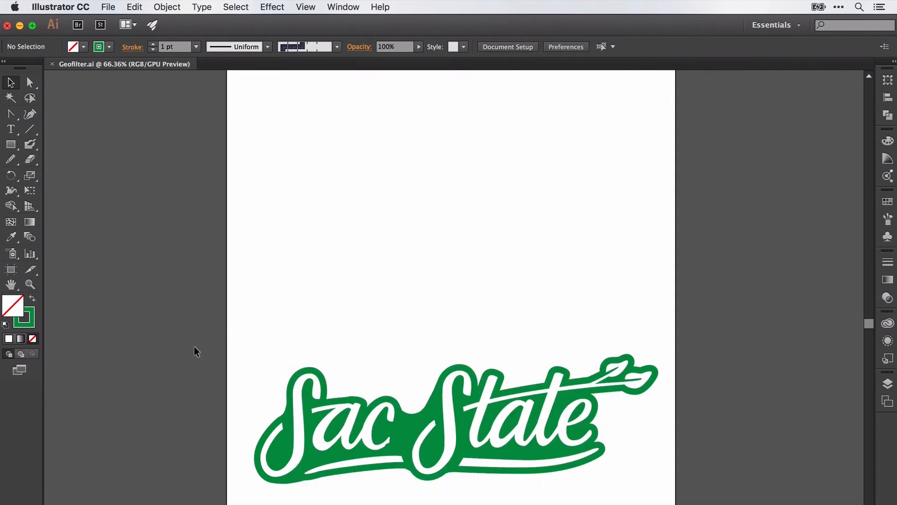
# - Open the Save for Web export dialog and pan its preview
pyautogui.click(108, 7)
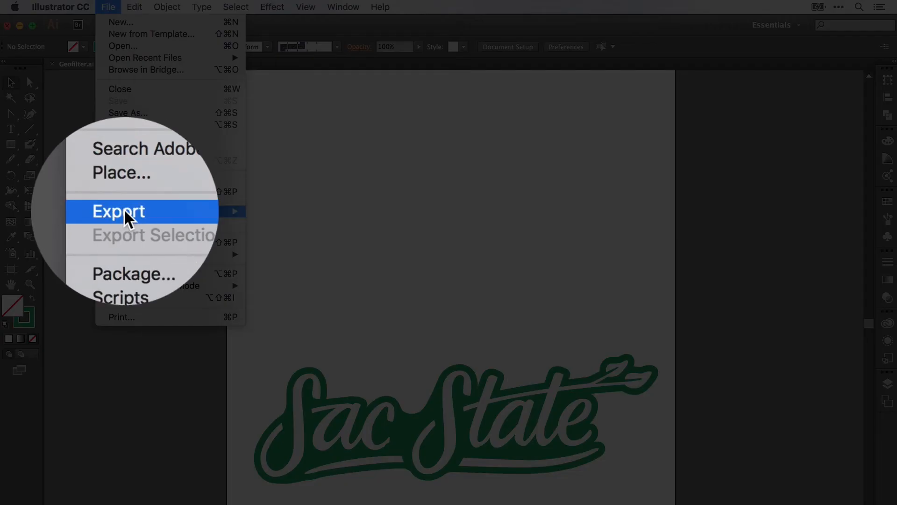
pyautogui.moveTo(234, 211)
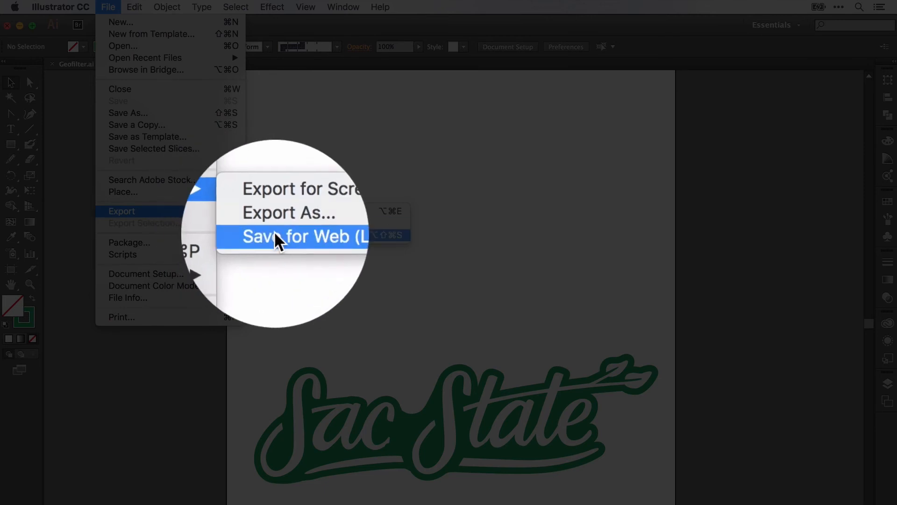
pyautogui.click(275, 235)
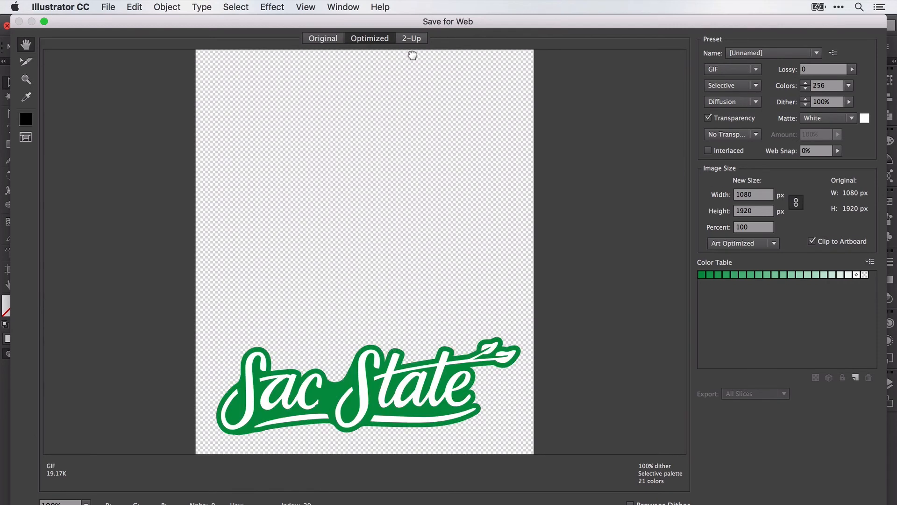
pyautogui.moveTo(419, 264); pyautogui.dragTo(417, 320)
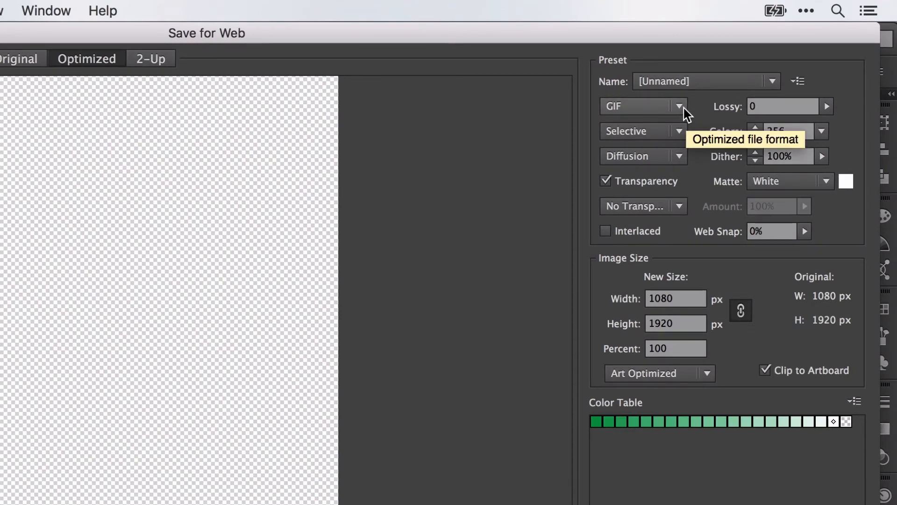
# - Export as PNG-24 at 1080×1920 px to the Desktop as Geofilter.png
pyautogui.click(684, 110)
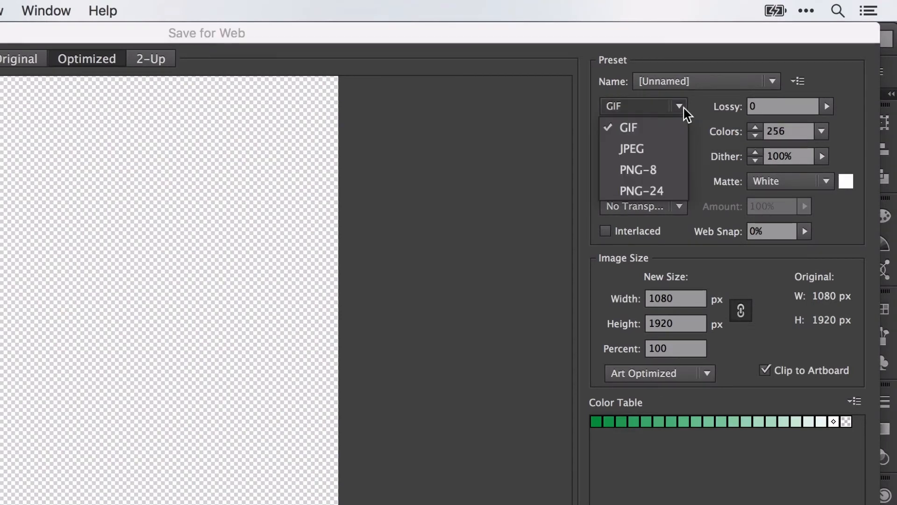
pyautogui.click(659, 191)
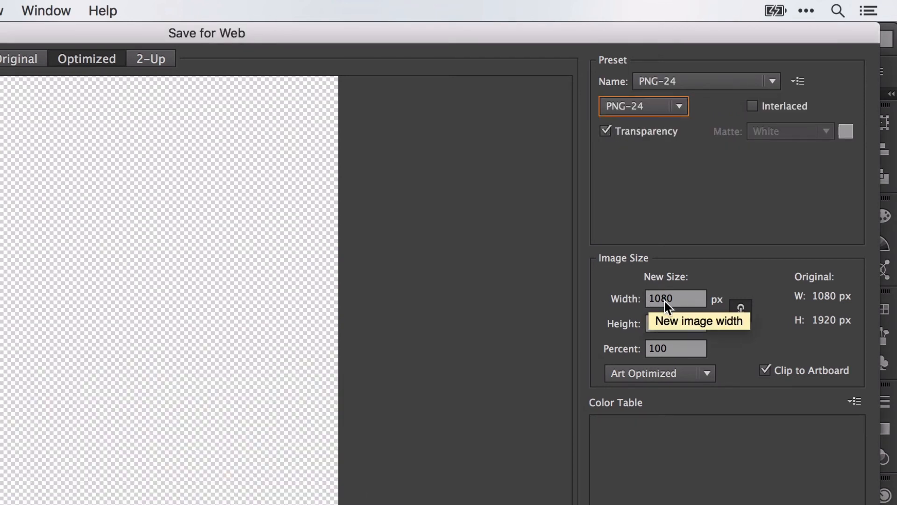
pyautogui.click(682, 299)
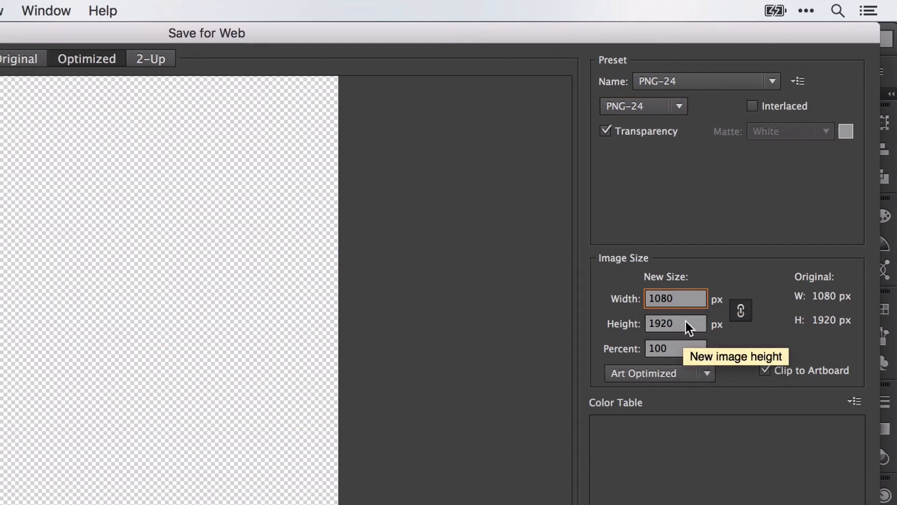
pyautogui.click(685, 321)
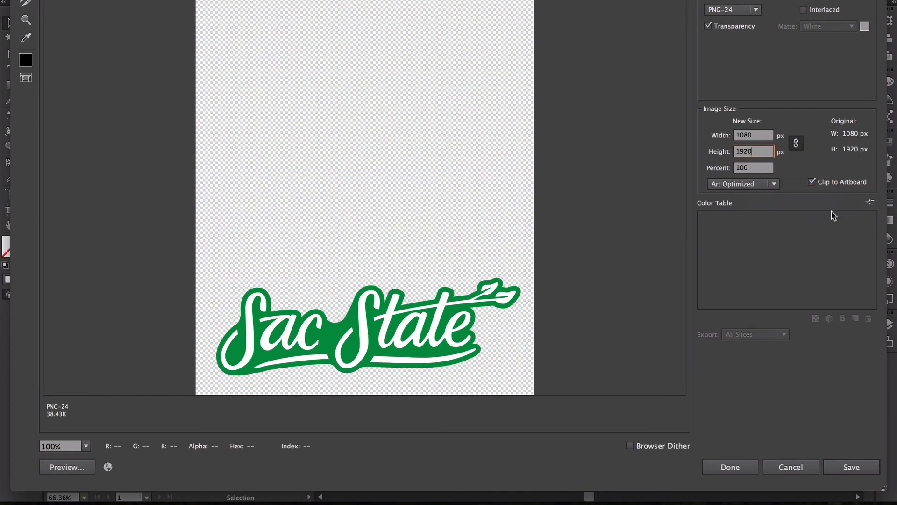
pyautogui.click(848, 468)
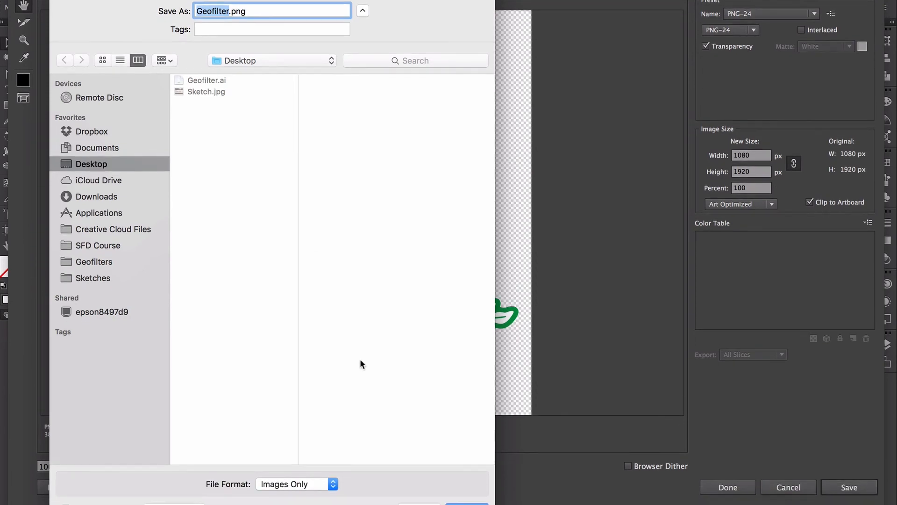
pyautogui.click(476, 494)
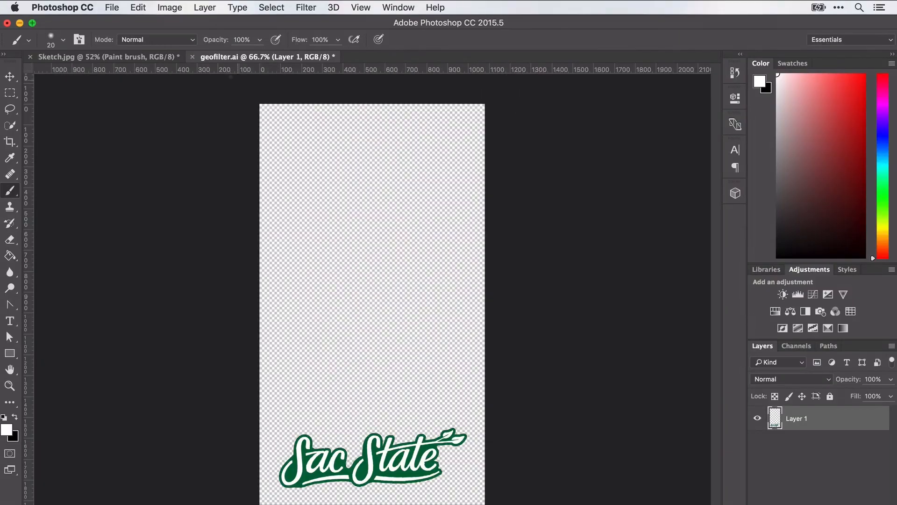
# - Open Geofilter.ai from the Desktop in Photoshop
pyautogui.click(112, 8)
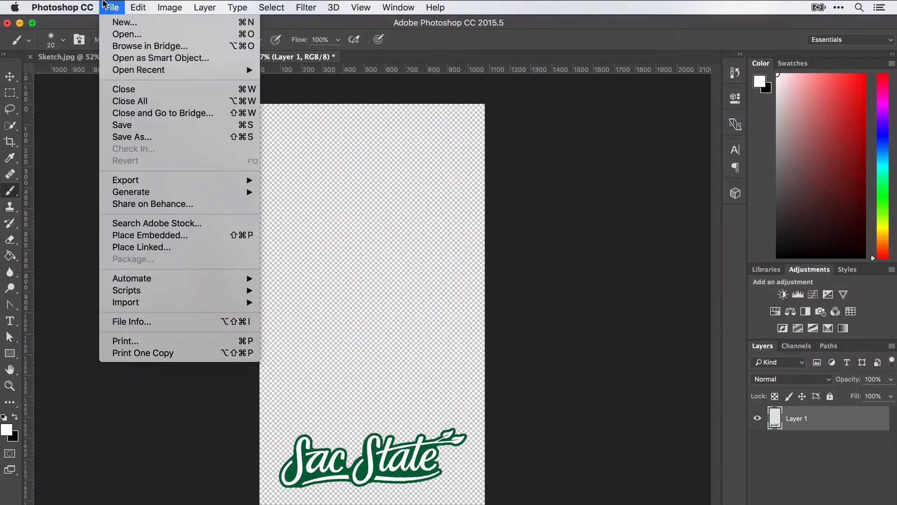
pyautogui.click(130, 36)
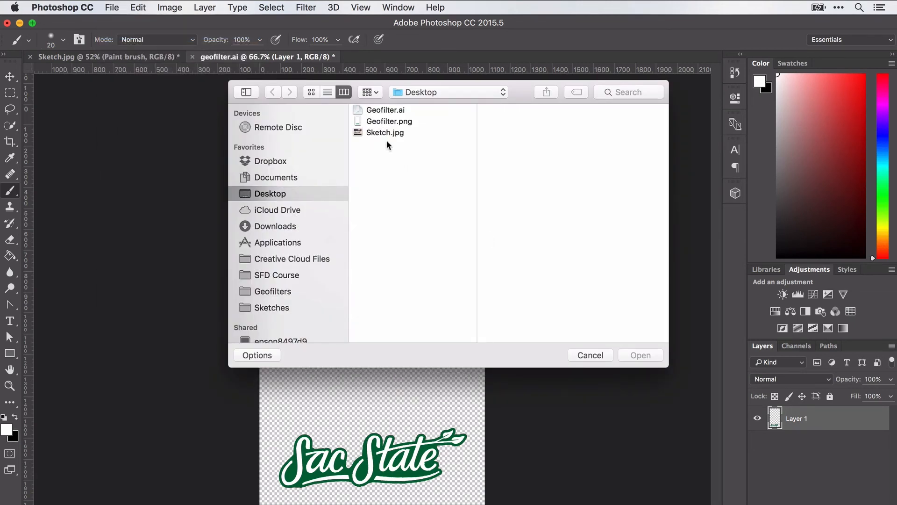
pyautogui.click(386, 110)
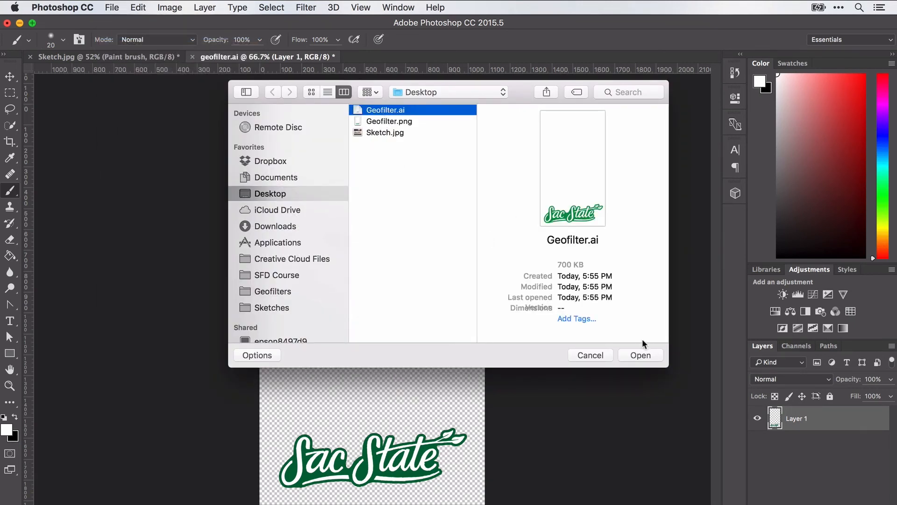
pyautogui.click(644, 353)
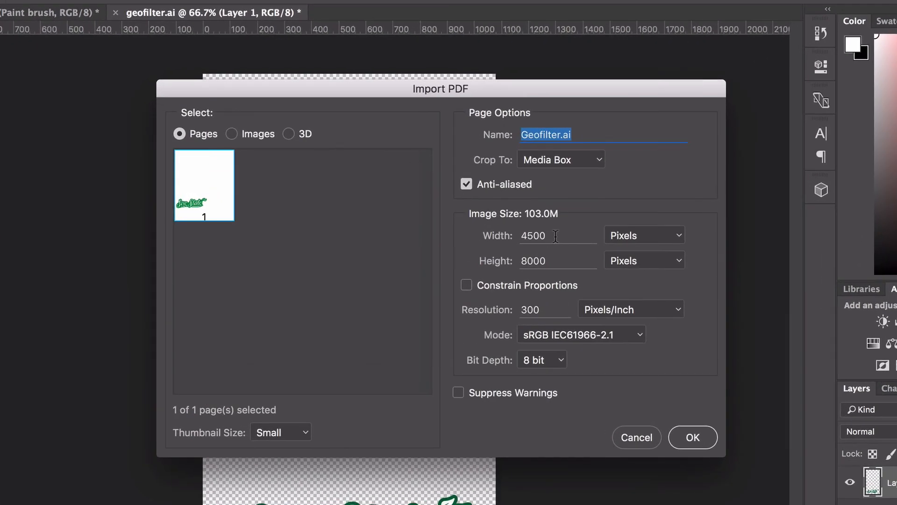
# - Import it at 1080 width and 1920 height, cropped to the Media Box
pyautogui.click(542, 231)
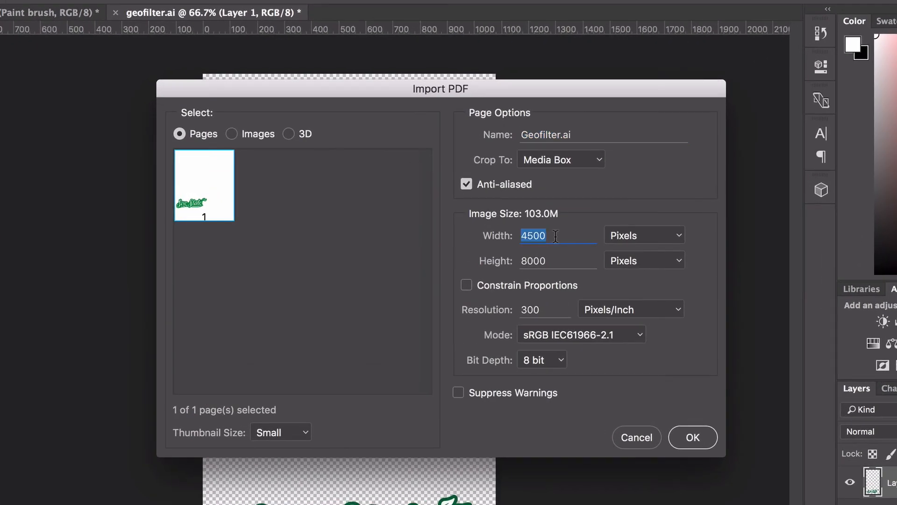
pyautogui.write('10')
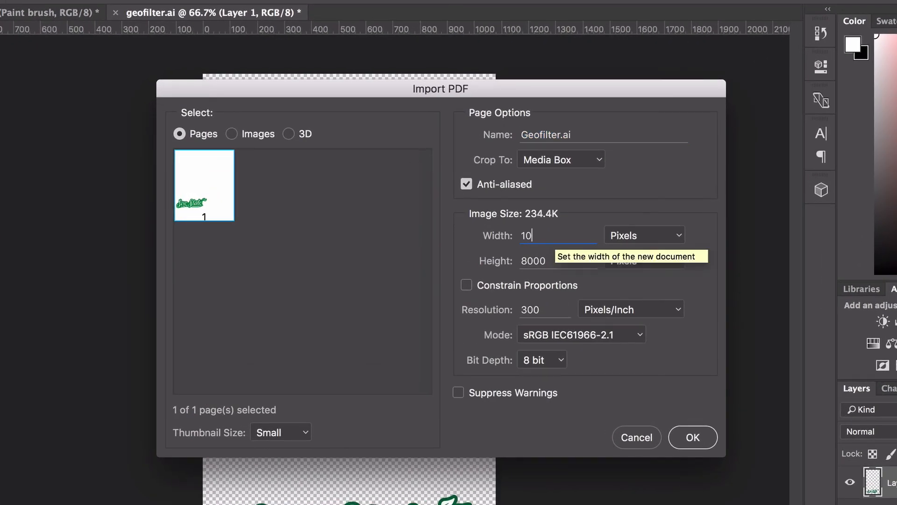
pyautogui.write('80')
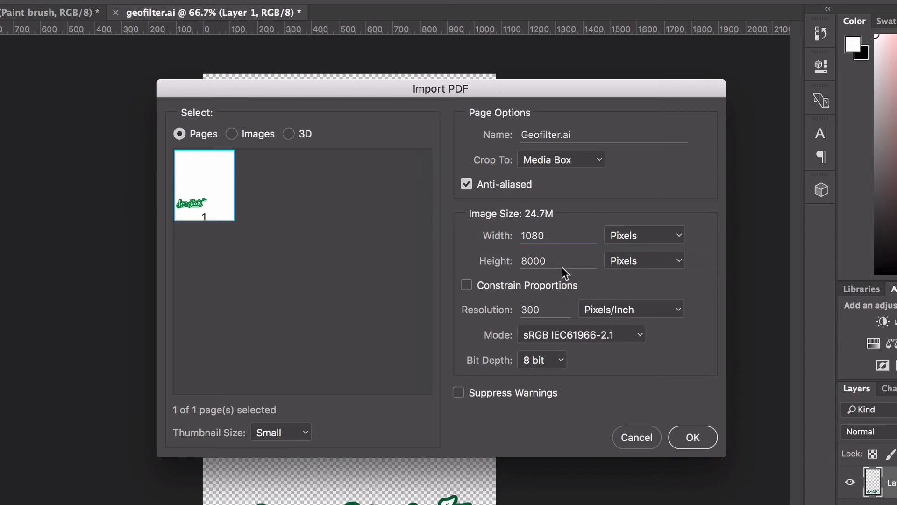
pyautogui.press('Tab')
pyautogui.write('1920')
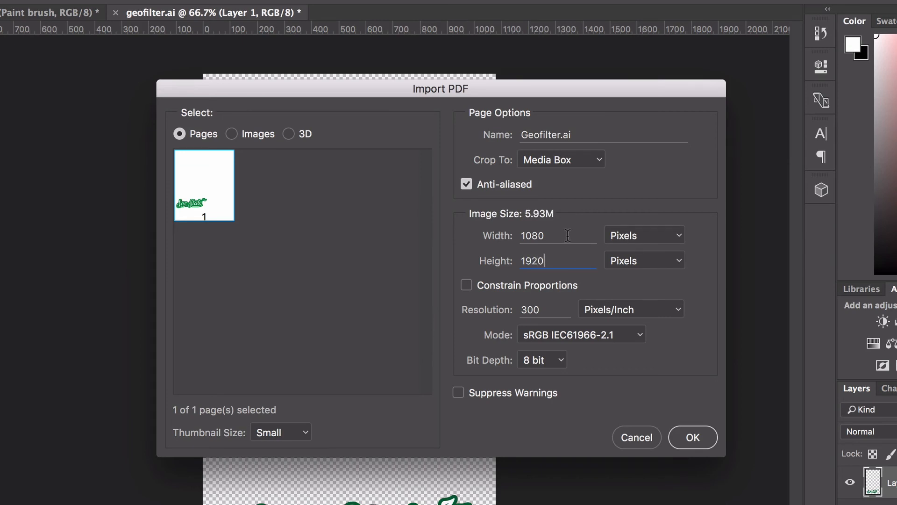
pyautogui.hotkey('shift', 'Tab')
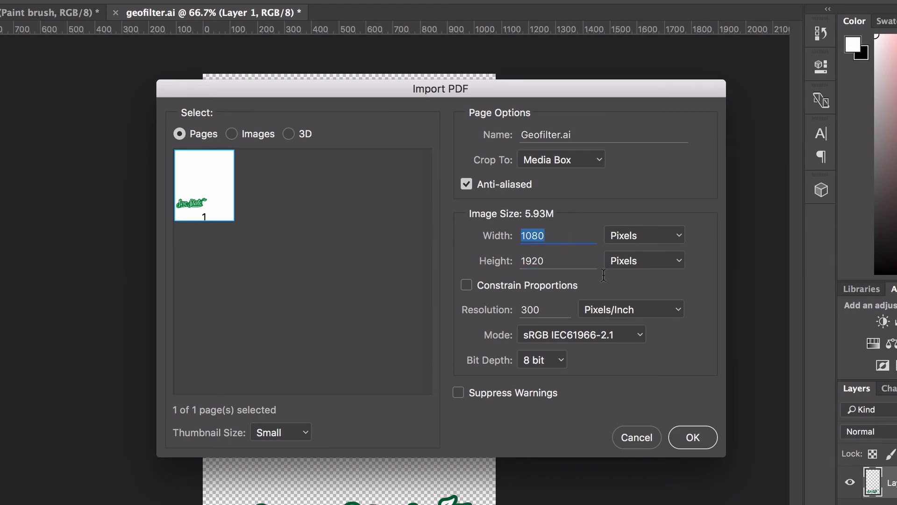
pyautogui.click(600, 160)
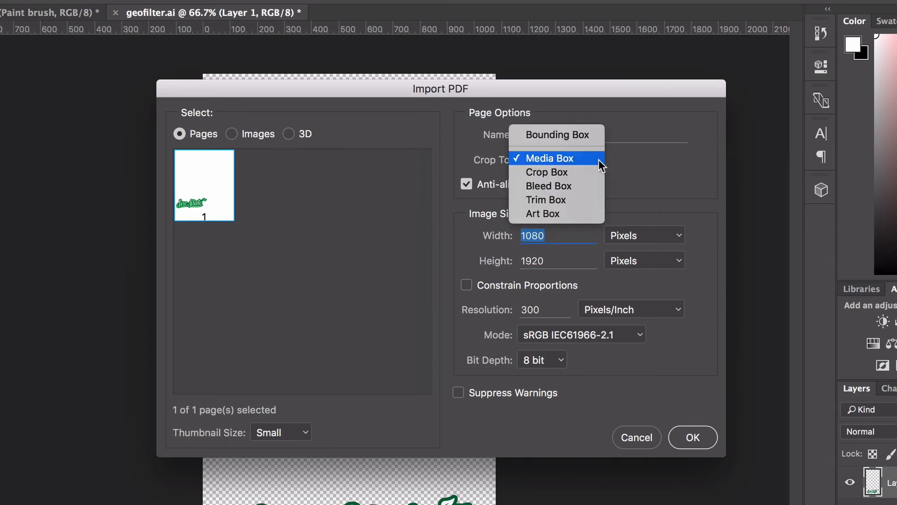
pyautogui.click(574, 161)
pyautogui.click(575, 162)
pyautogui.click(591, 161)
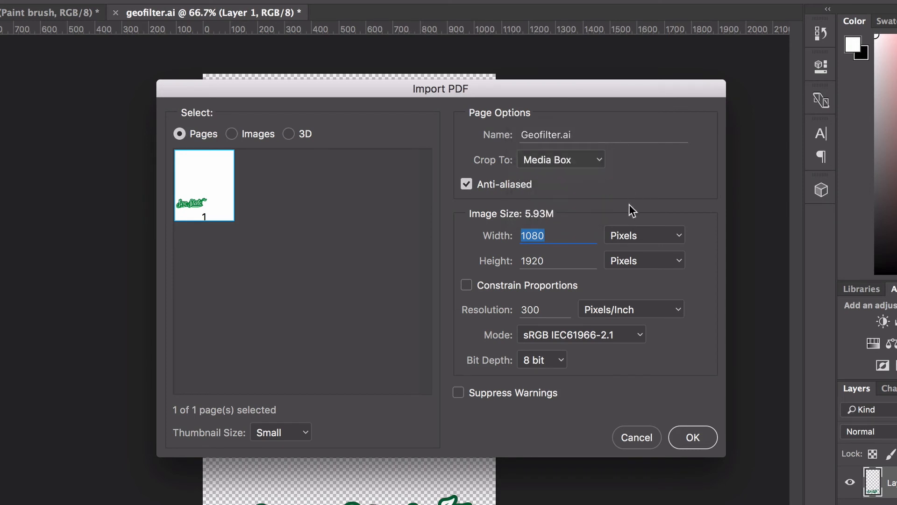
pyautogui.click(699, 443)
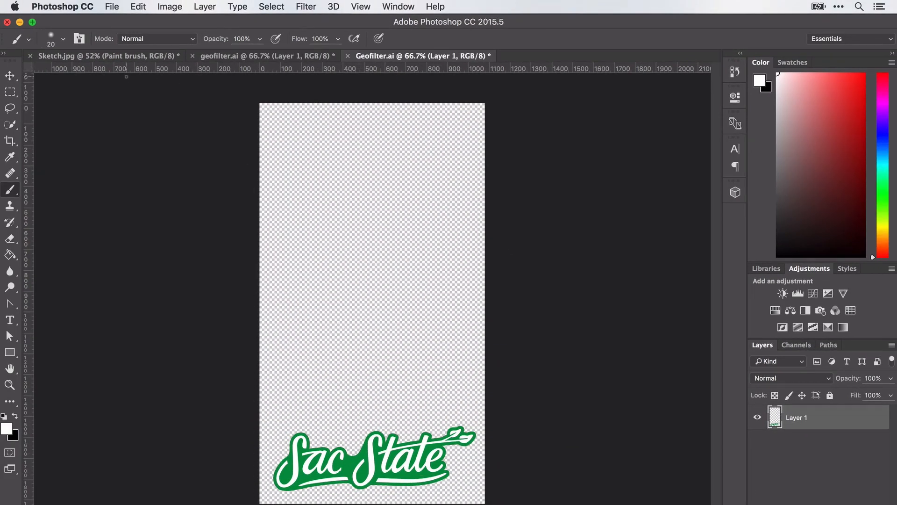
# - Open Export As and keep PNG format at 1080×1920
pyautogui.click(116, 6)
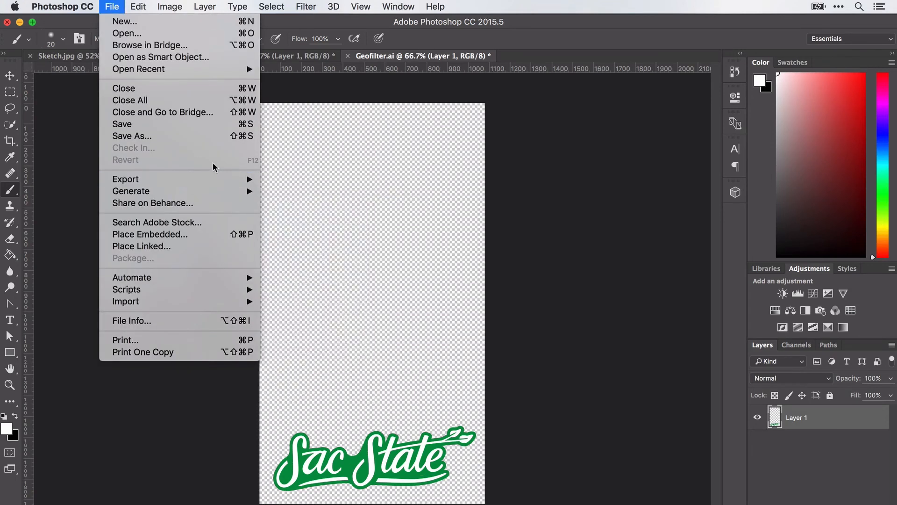
pyautogui.moveTo(204, 182)
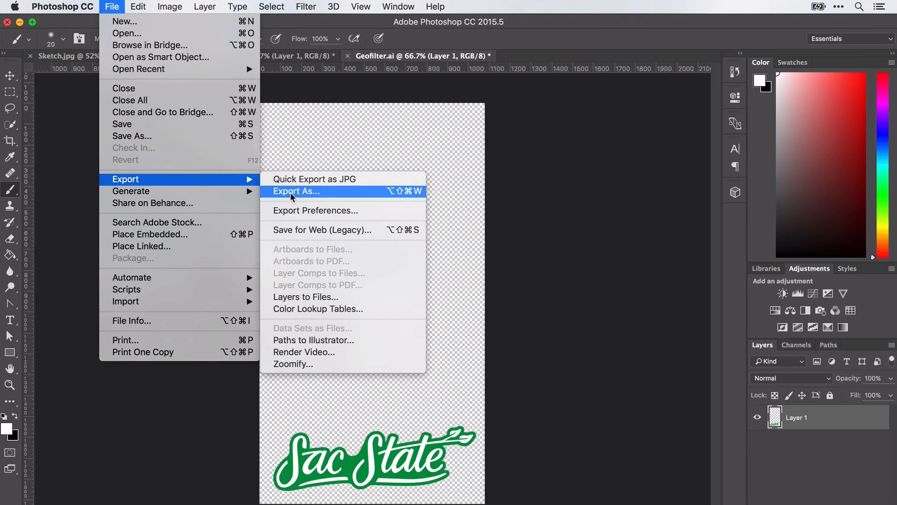
pyautogui.click(291, 191)
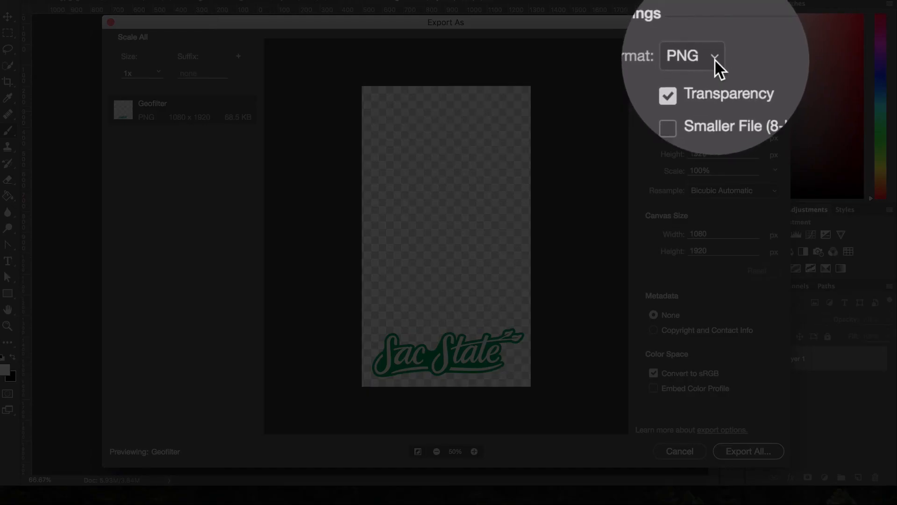
pyautogui.click(711, 58)
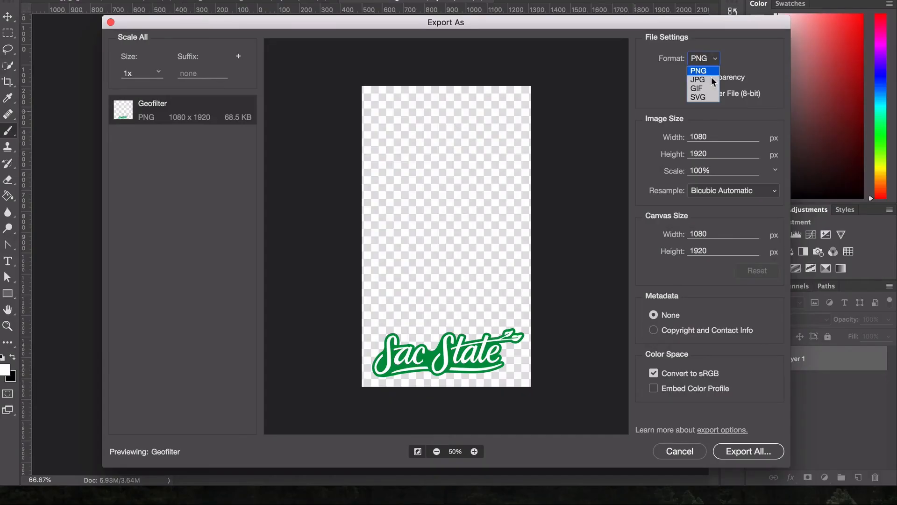
pyautogui.click(762, 58)
pyautogui.click(700, 137)
pyautogui.click(717, 153)
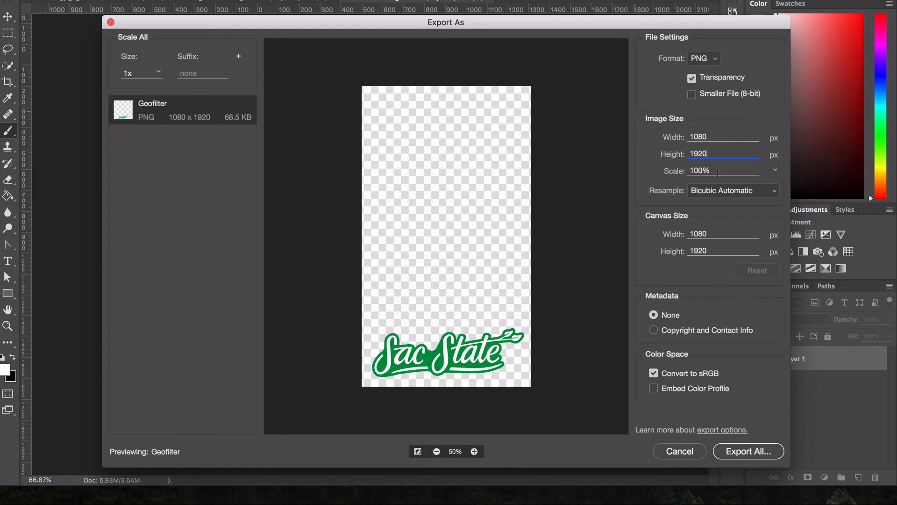
# - Export the image to the Desktop as Geofilter-v2.png
pyautogui.click(746, 453)
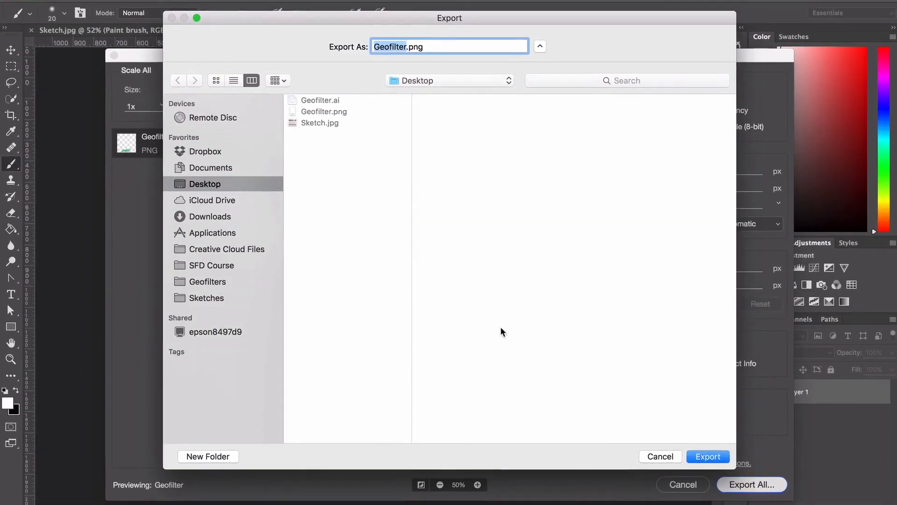
pyautogui.click(403, 47)
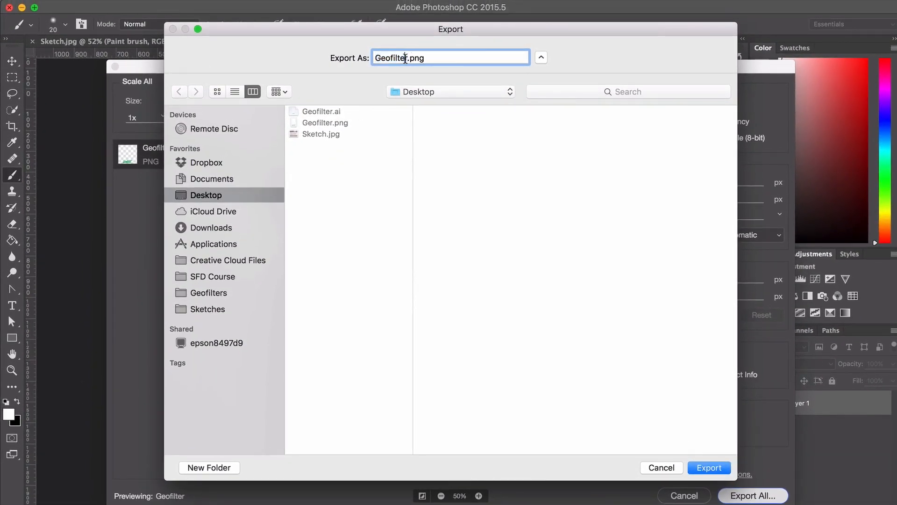
pyautogui.write('-v2')
pyautogui.press('Return')
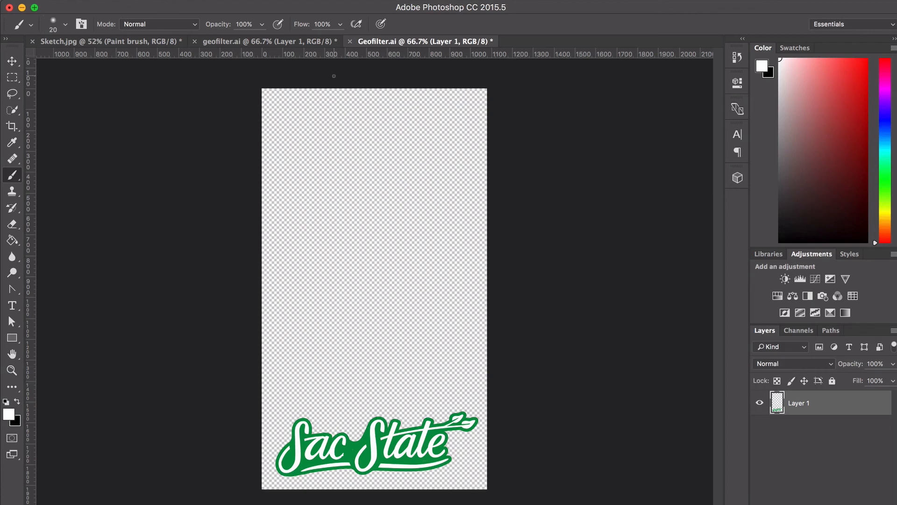
pyautogui.hotkey('ctrl', 'Right')
# - Switch to the desktop Space and inspect Geofilter.ai, Geofilter.png and Geofilter-v2.png
pyautogui.hotkey('ctrl', 'Up')
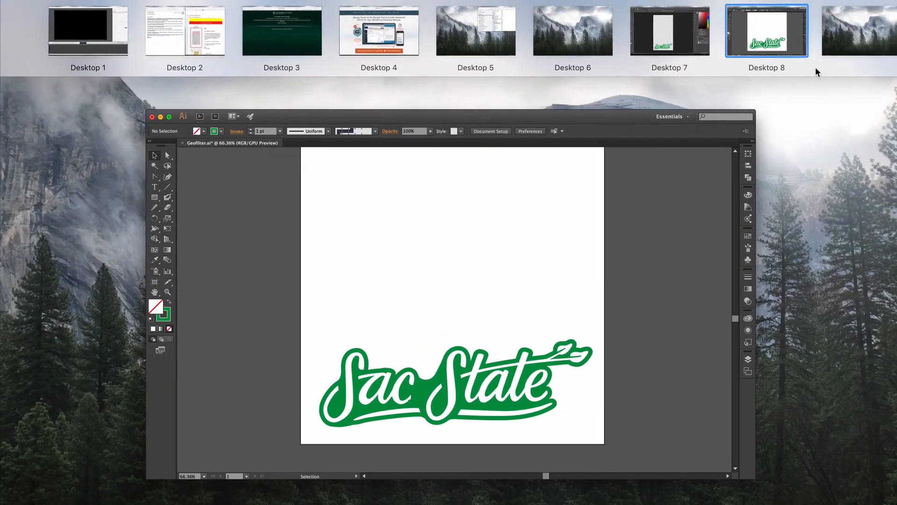
pyautogui.click(818, 36)
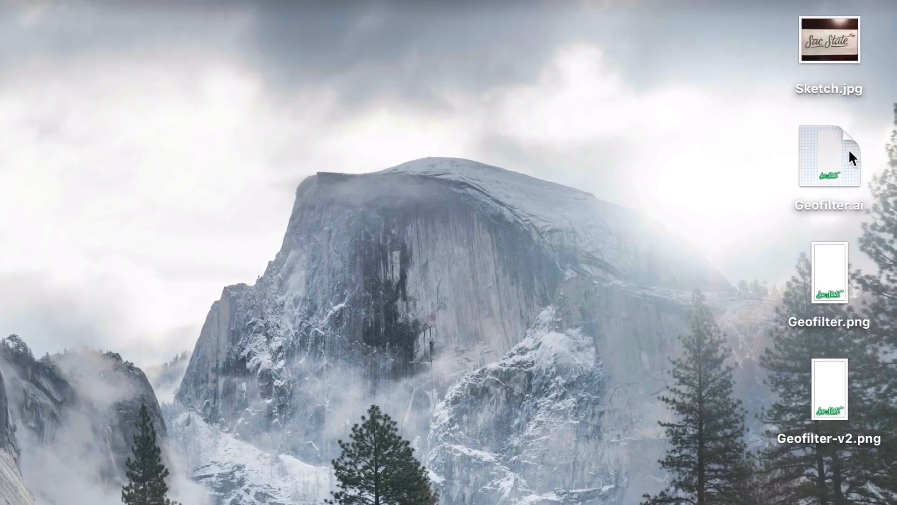
pyautogui.click(856, 120)
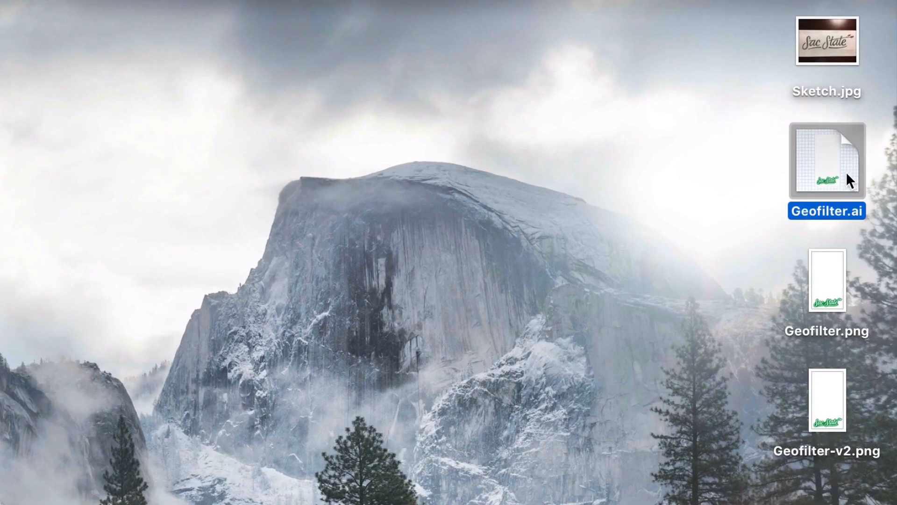
pyautogui.click(826, 274)
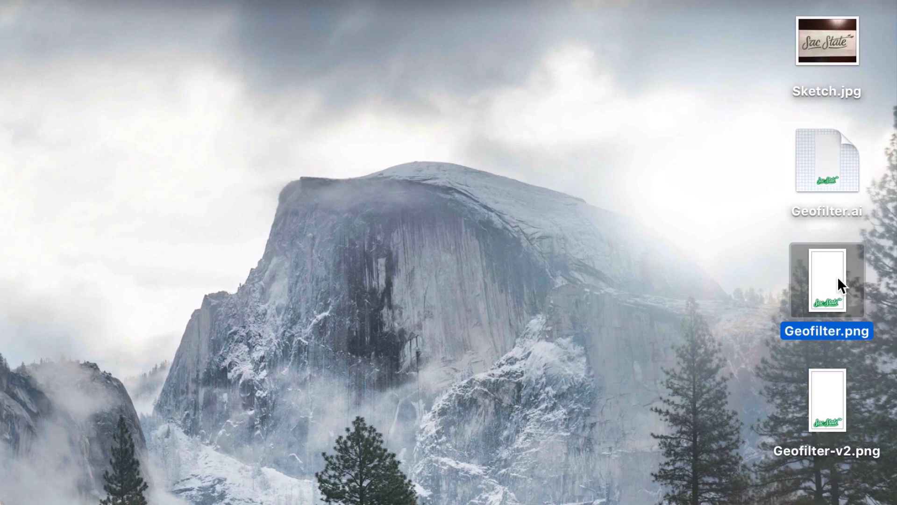
pyautogui.click(825, 413)
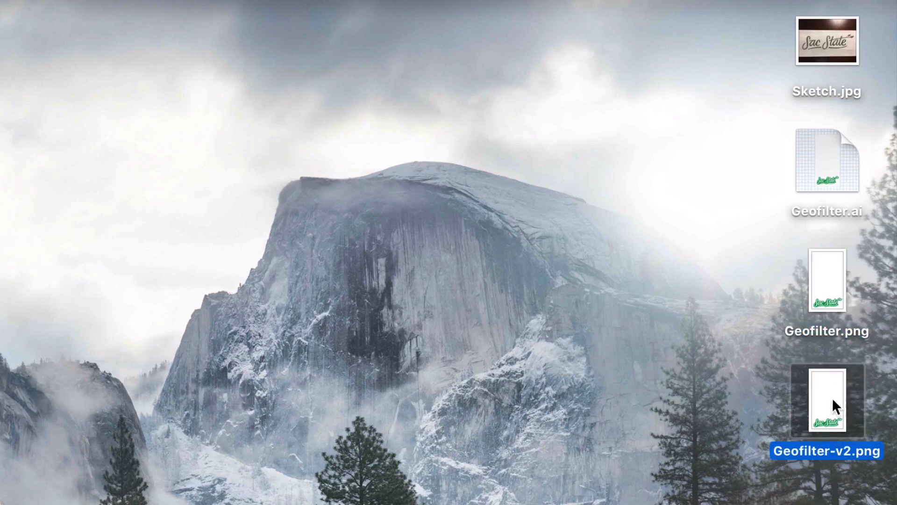
pyautogui.click(736, 381)
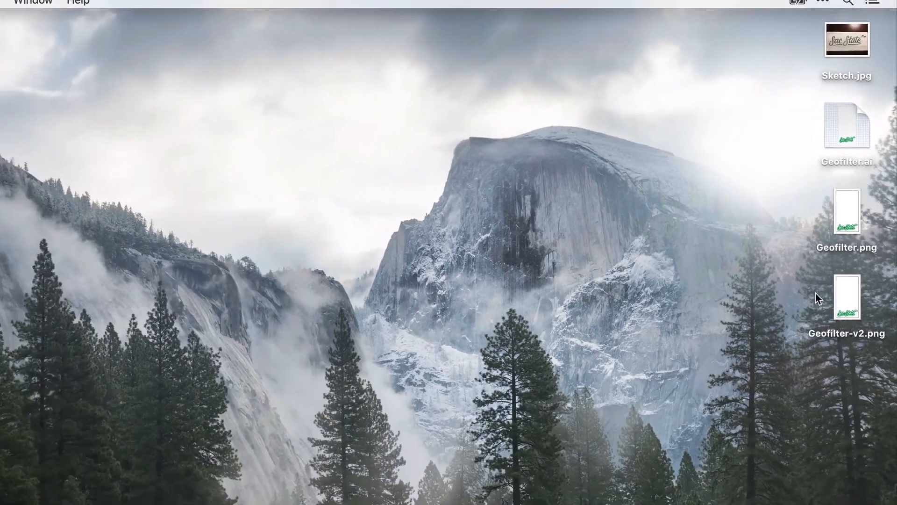